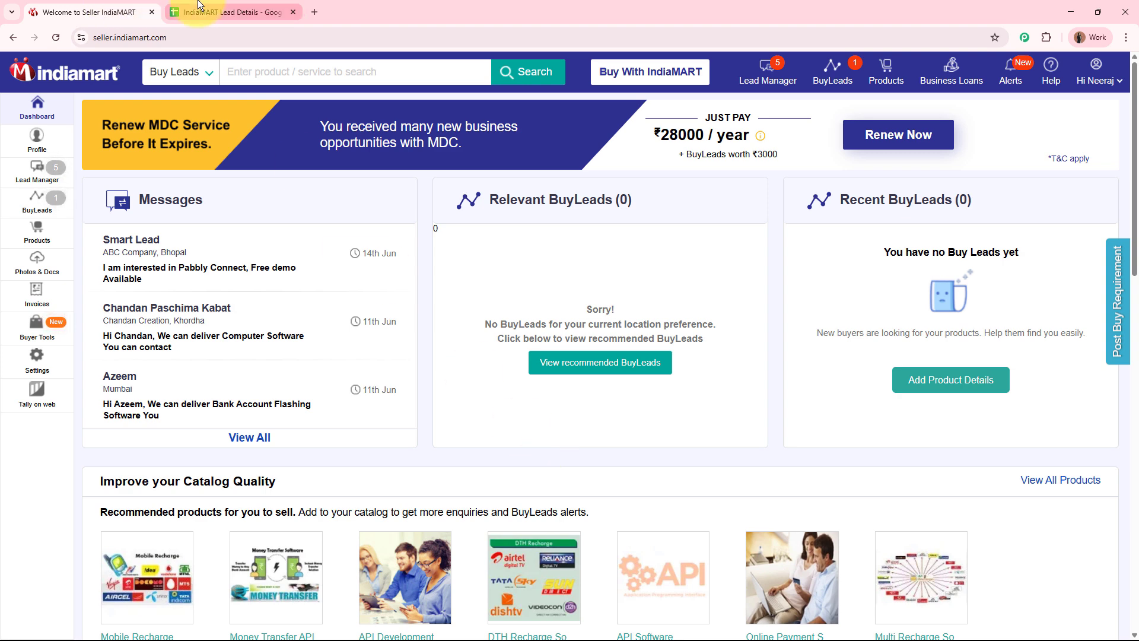
Open pabbly.com/connect/inr in a new browser tab, make it the first tab and dismiss the sale offer.
left_click(228, 11)
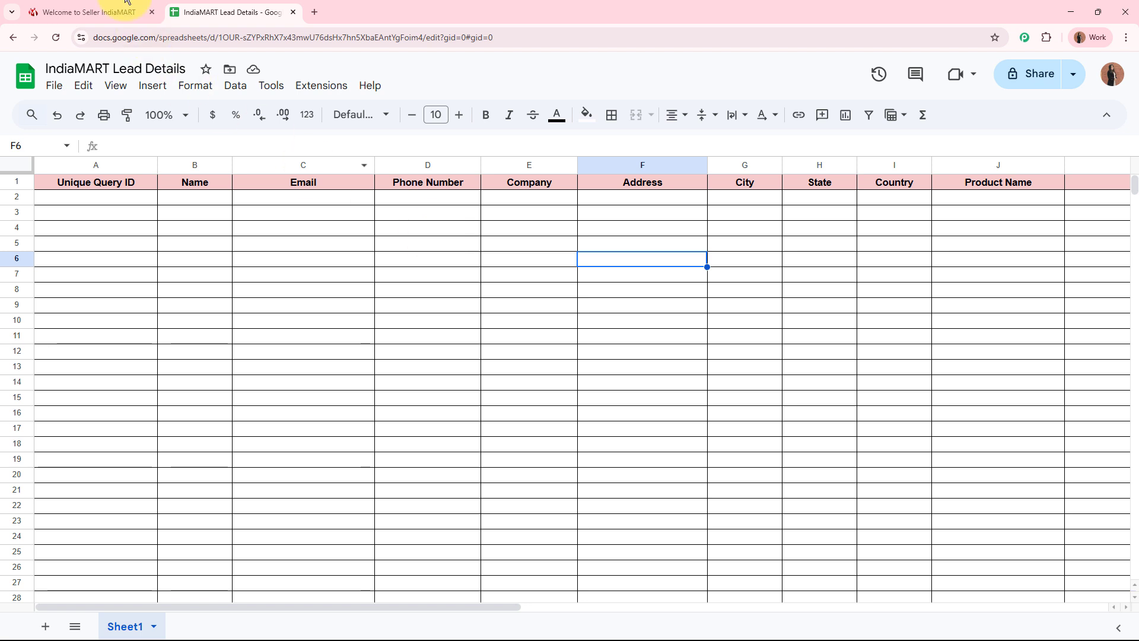
left_click(133, 11)
left_click(269, 12)
left_click(316, 13)
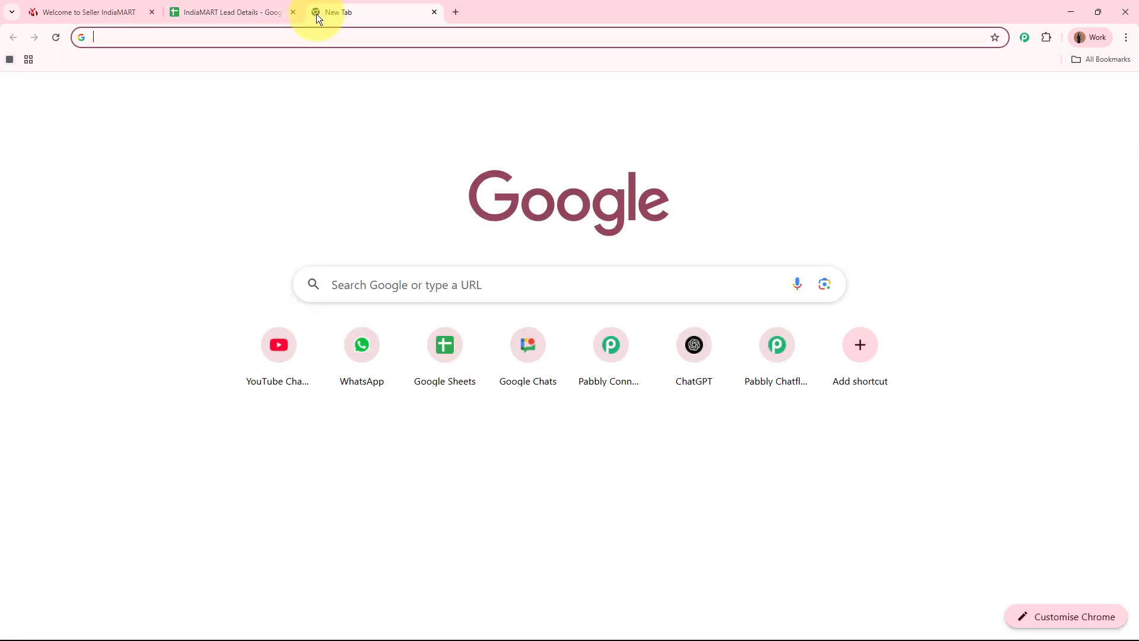
type("www.p")
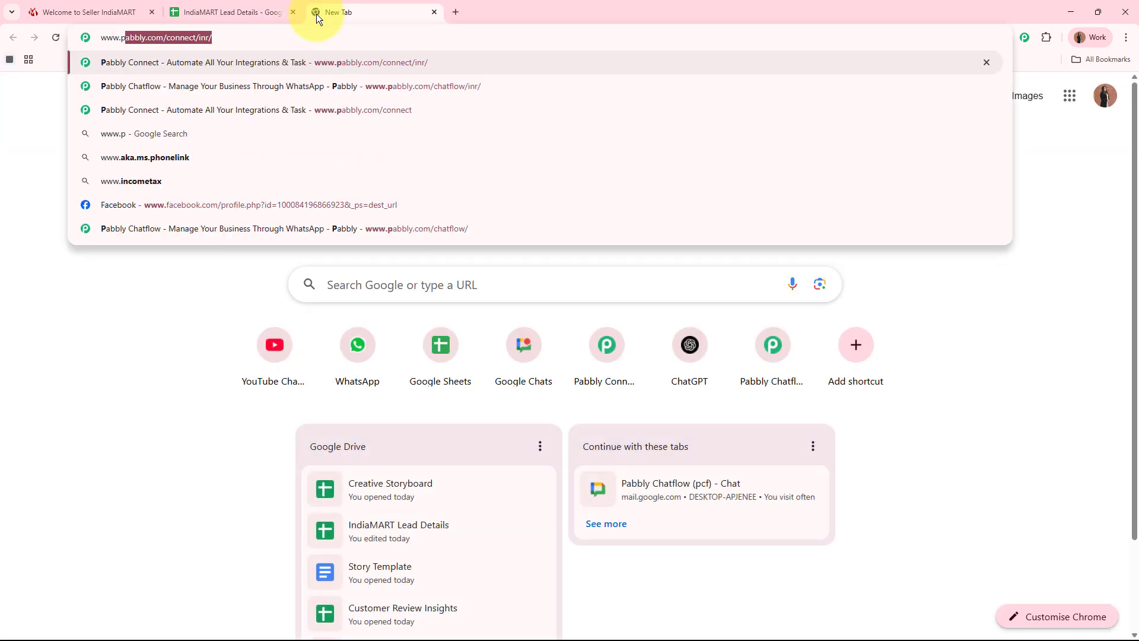
type("abbly.c")
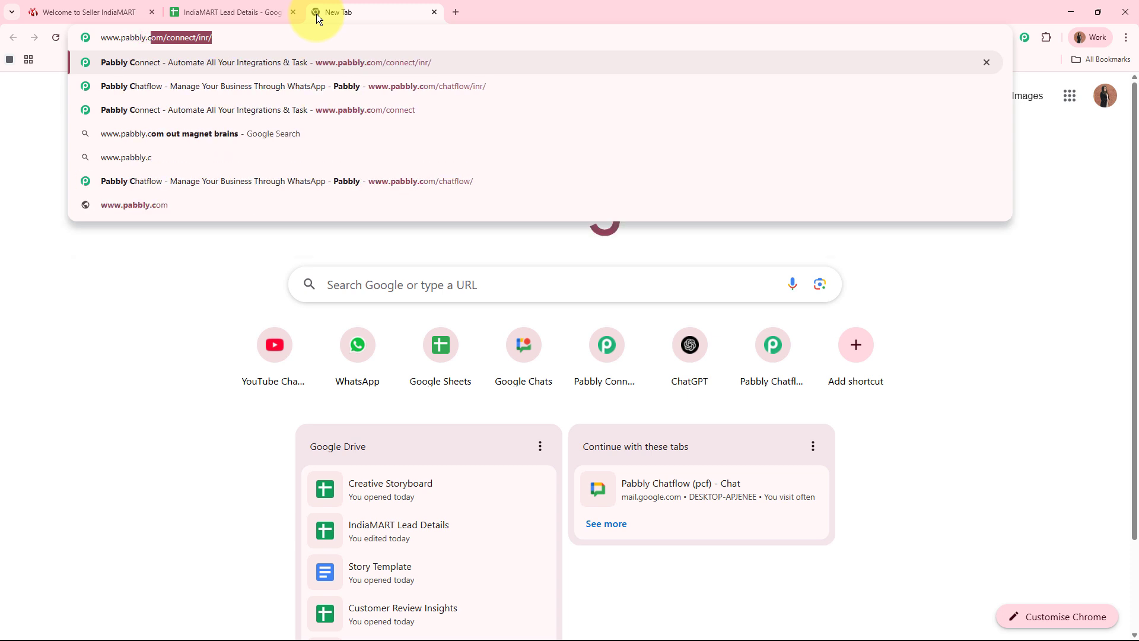
type("om/connect")
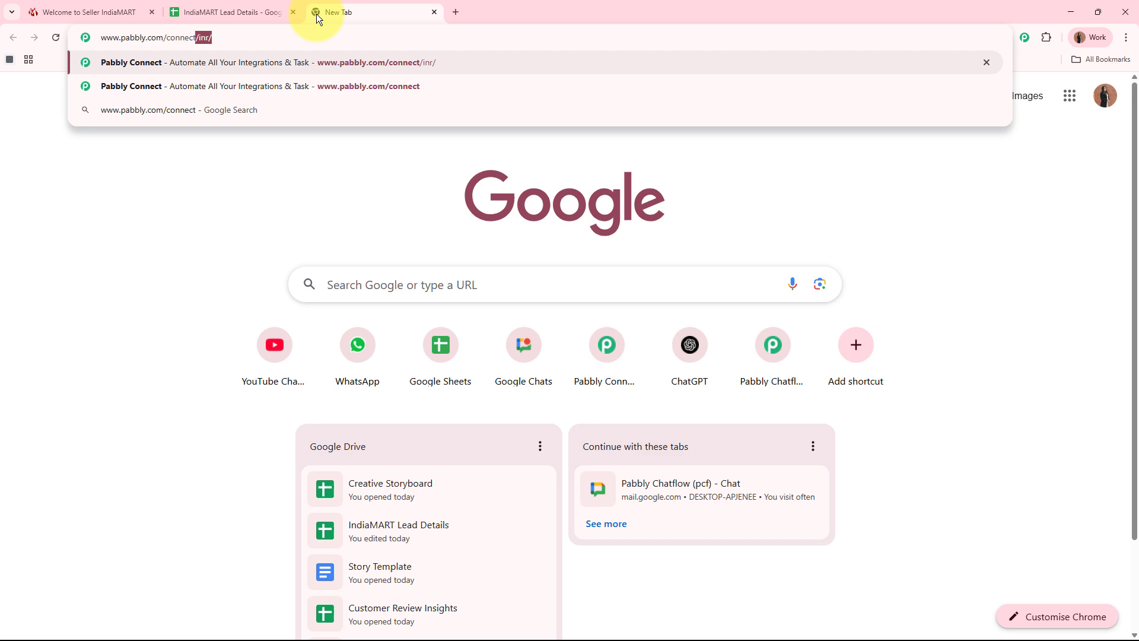
key("Return")
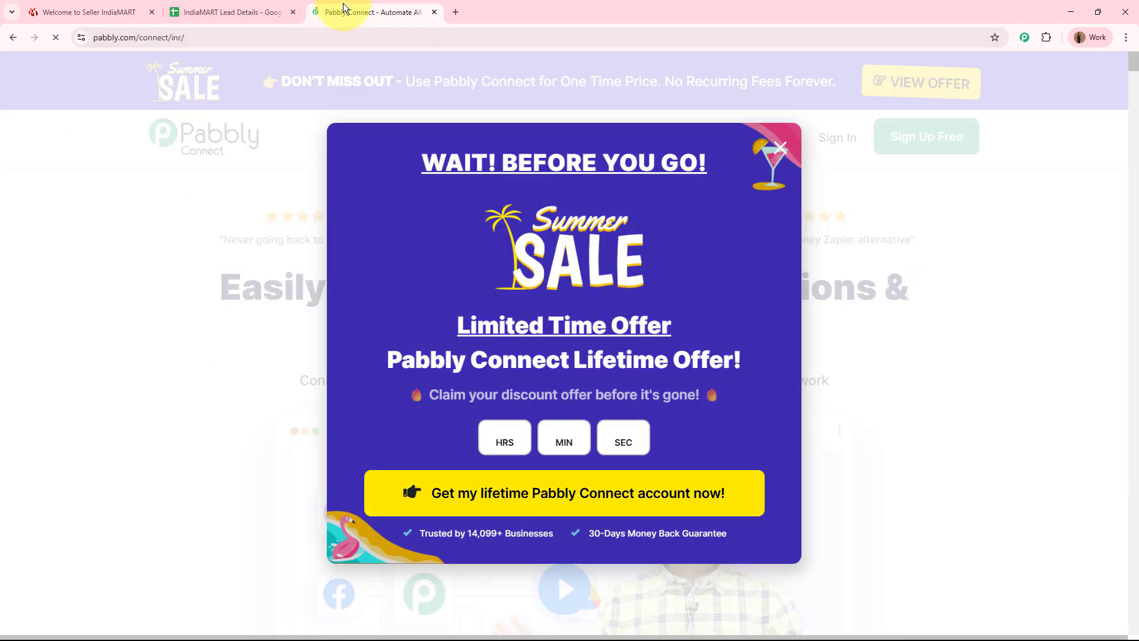
left_click_drag(344, 12, 58, 5)
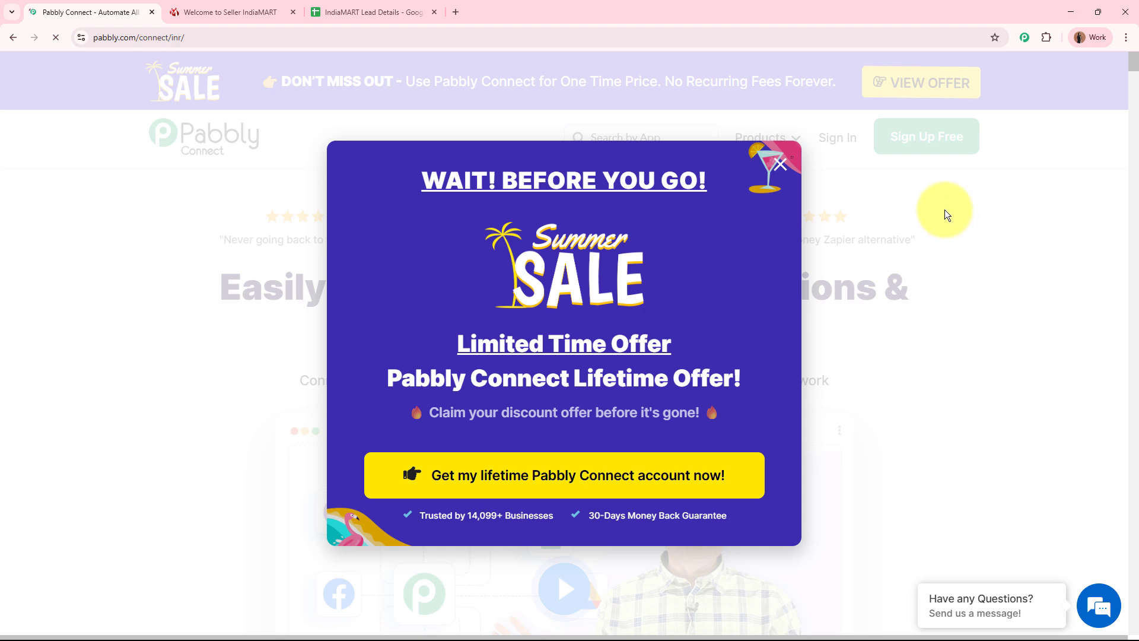
left_click(920, 205)
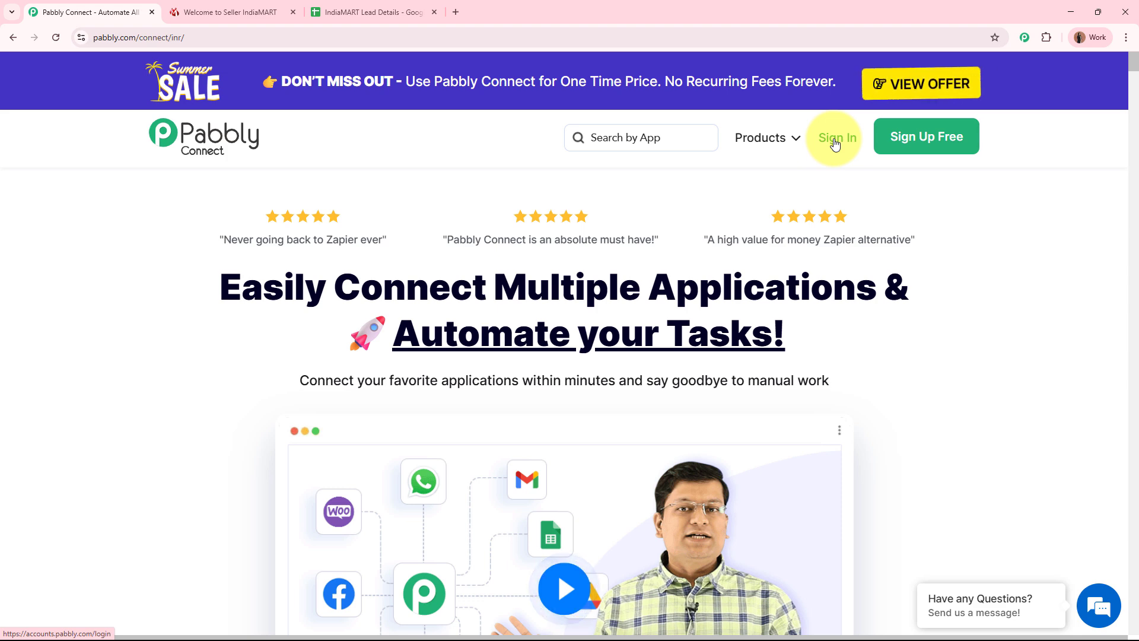
Go into the Pabbly account and access Pabbly Connect from the All Pabbly Apps page.
left_click(901, 143)
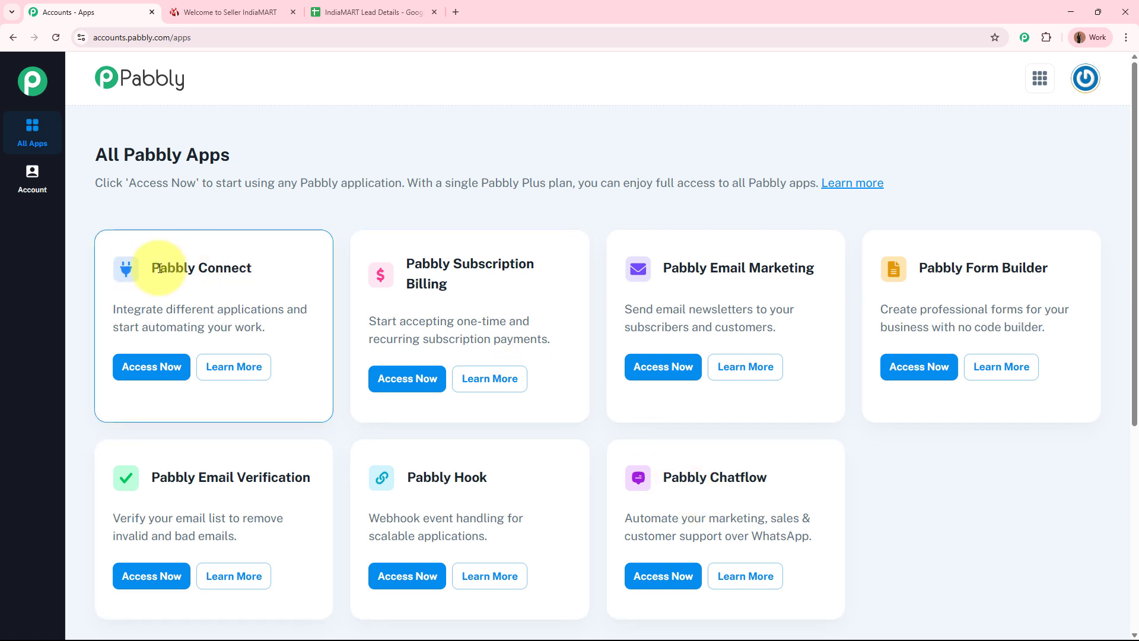
left_click_drag(145, 268, 255, 270)
left_click(256, 269)
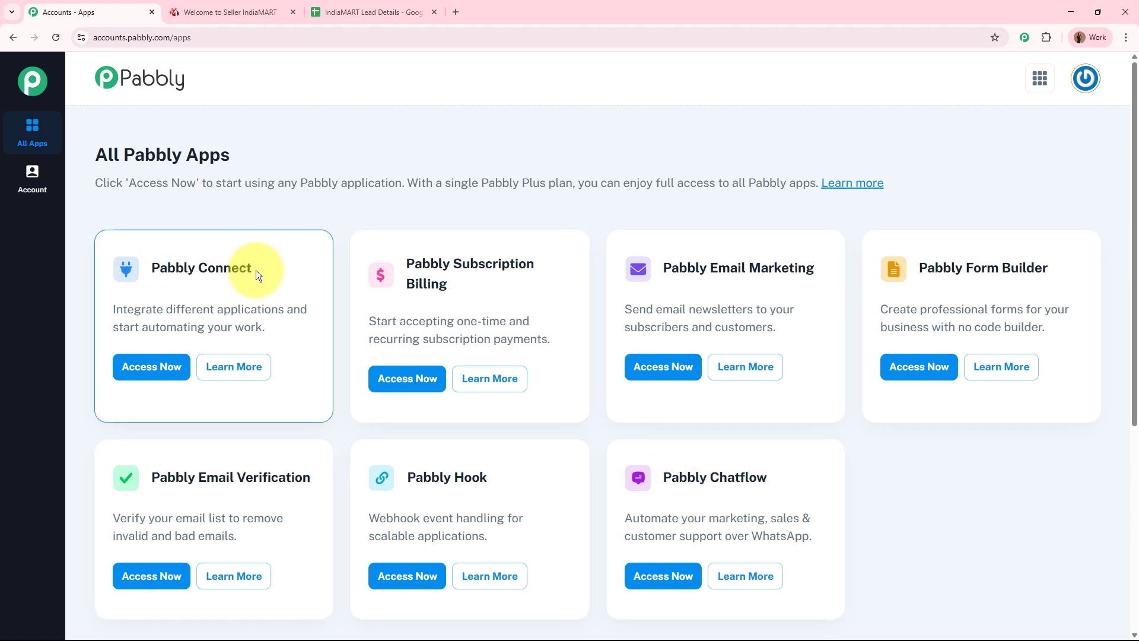
left_click(143, 380)
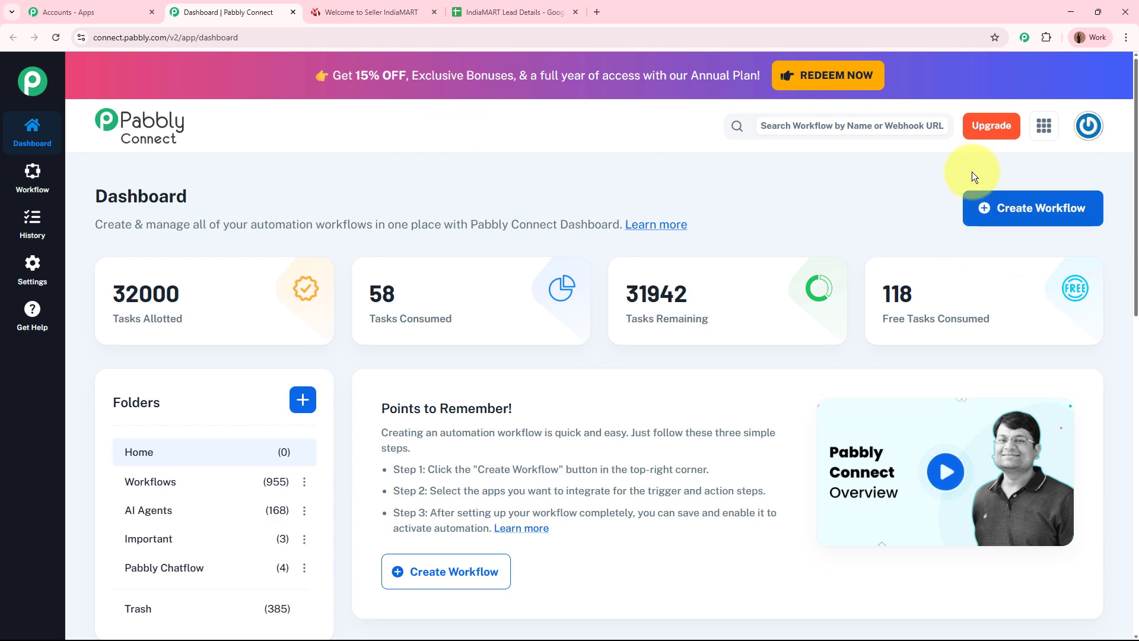
Create a workflow named "Add IndiaMART Leads/Enquiries to Google Sheets for Ceramic Tile Exporters" in the Workflows folder.
left_click(1056, 212)
left_click_drag(581, 308, 252, 312)
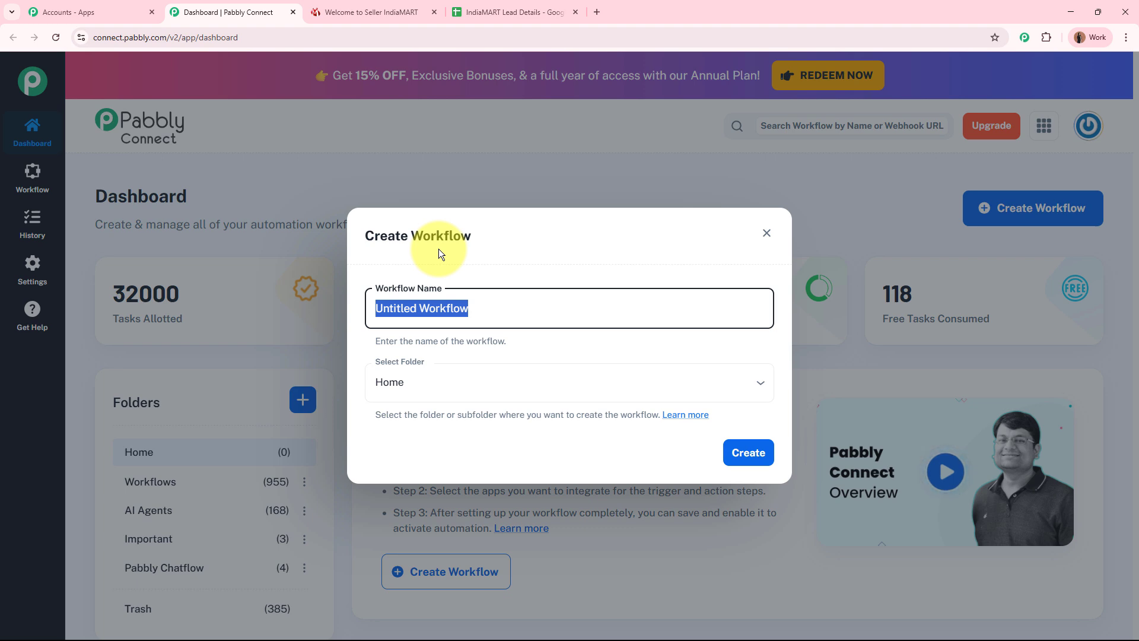
type("Add IndiaMART Leads/Enquiries to Google Sheets for Ceramic Tile Exporter")
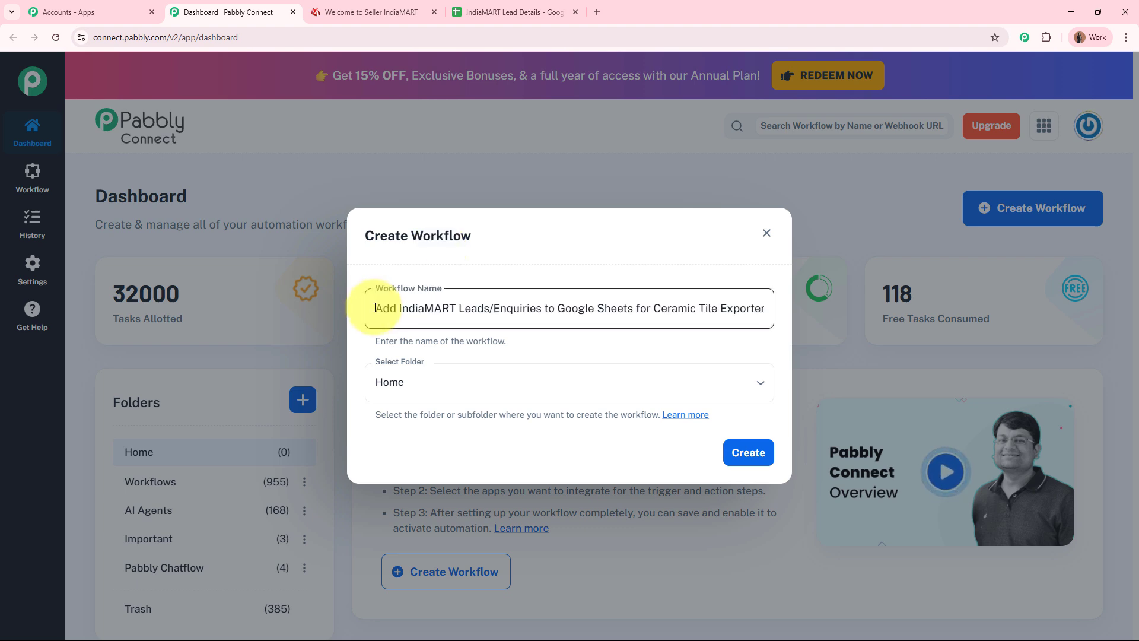
left_click_drag(376, 309, 788, 324)
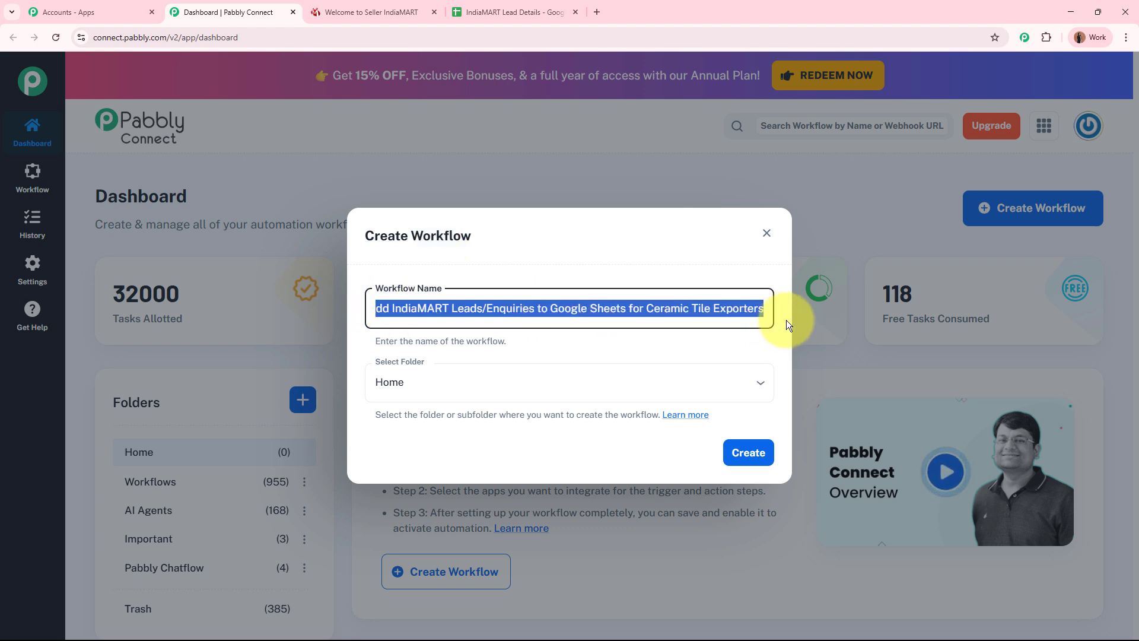
left_click(742, 347)
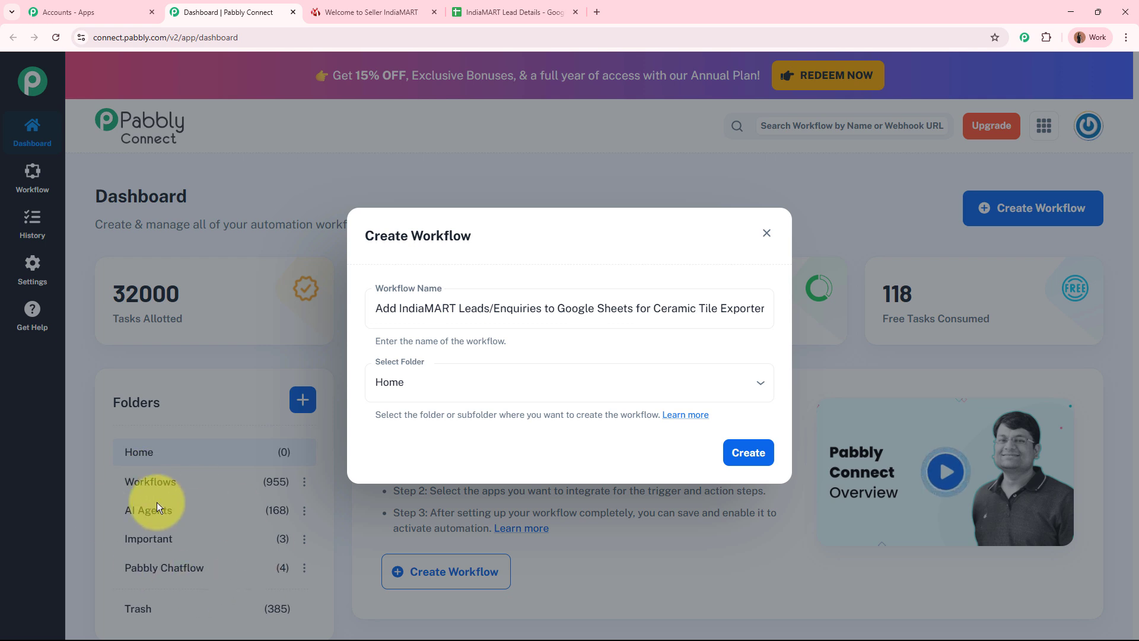
left_click(485, 378)
left_click(450, 445)
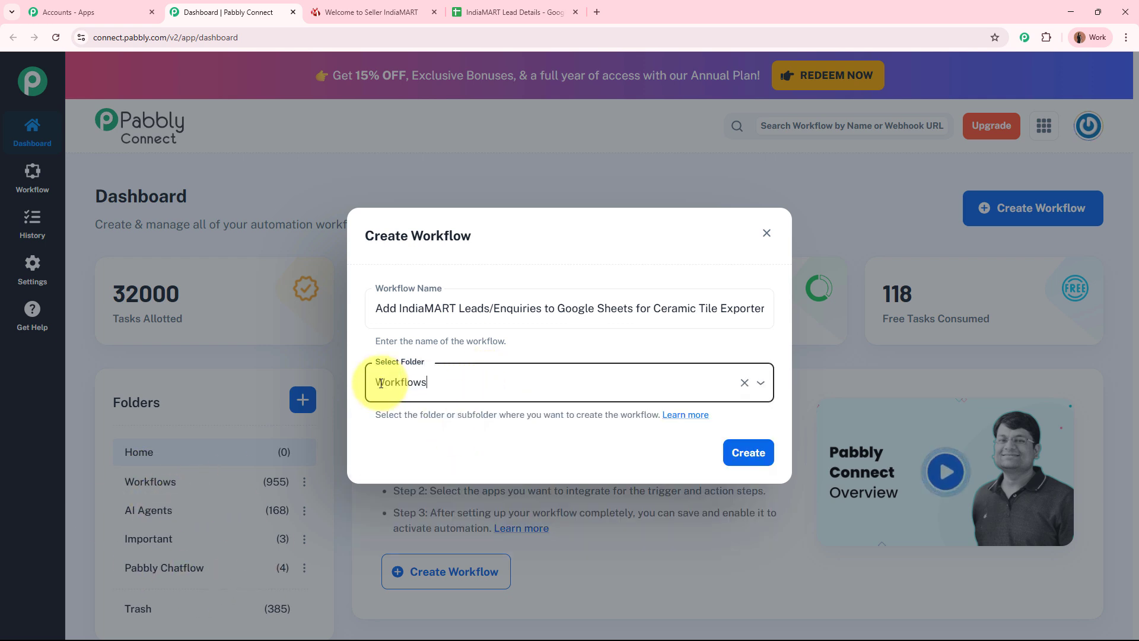
left_click(758, 455)
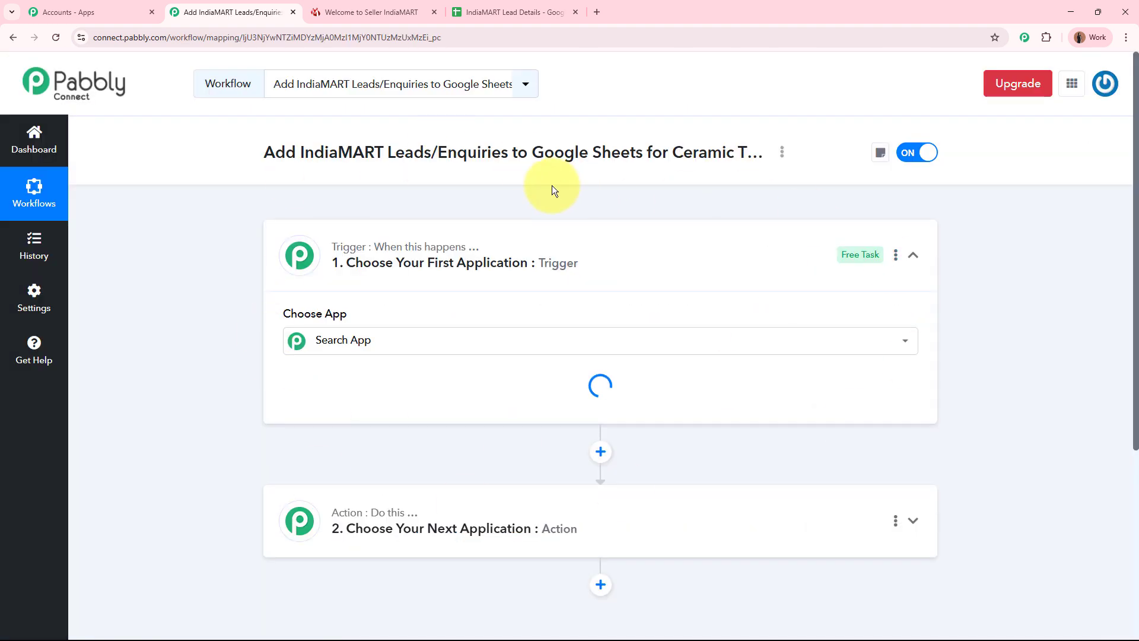
Set the workflow's trigger application to IndiaMART with New Leads as the trigger event.
left_click(655, 247)
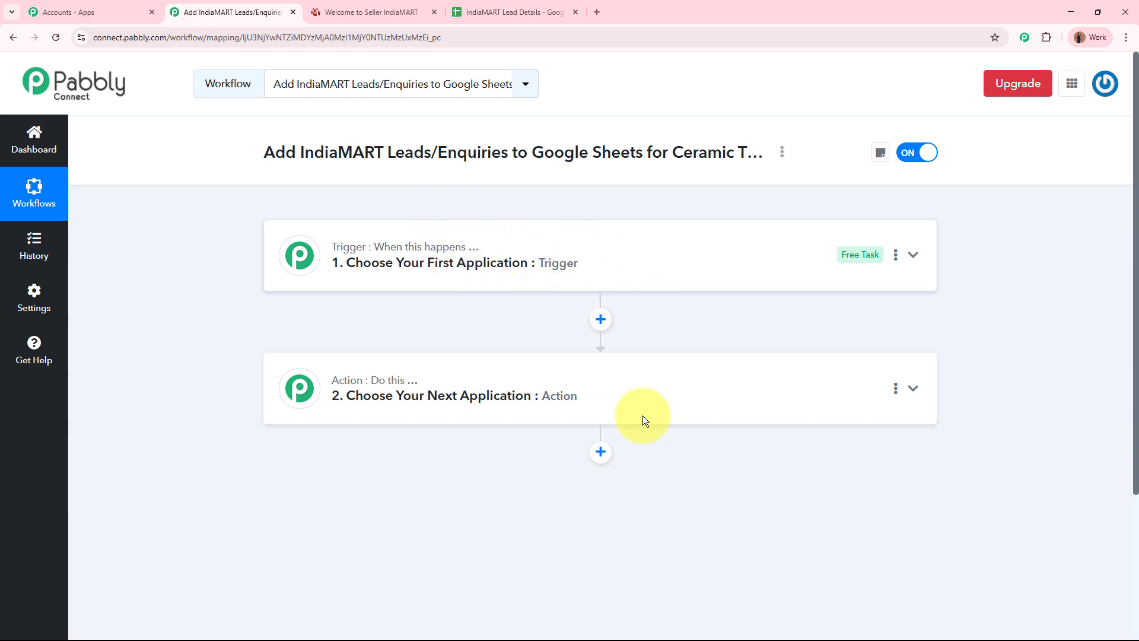
left_click(636, 256)
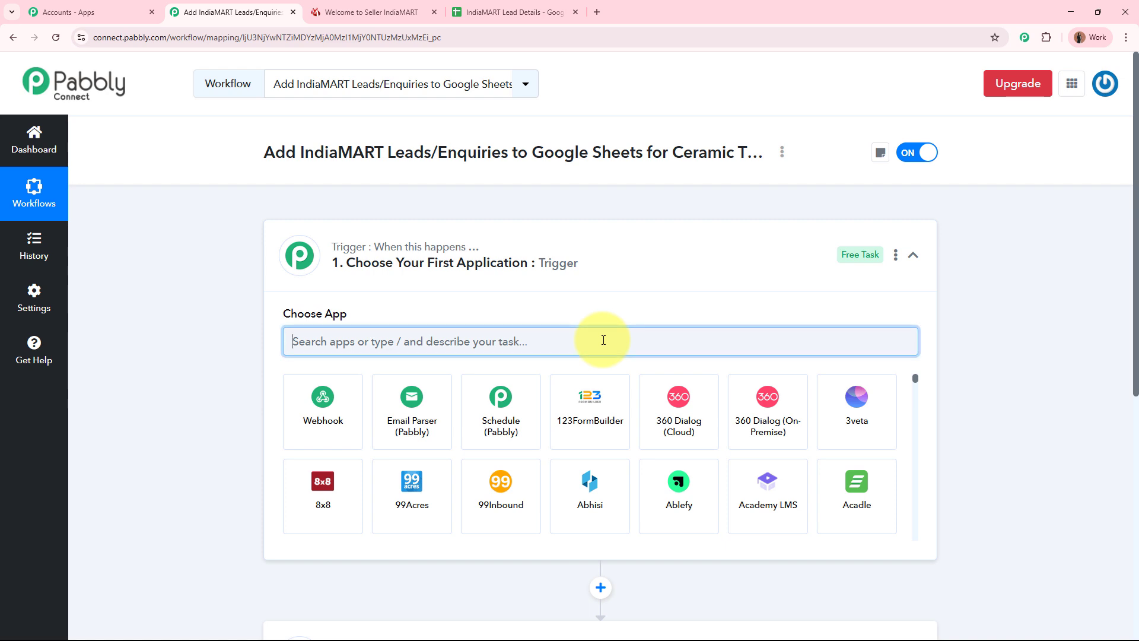
type("India")
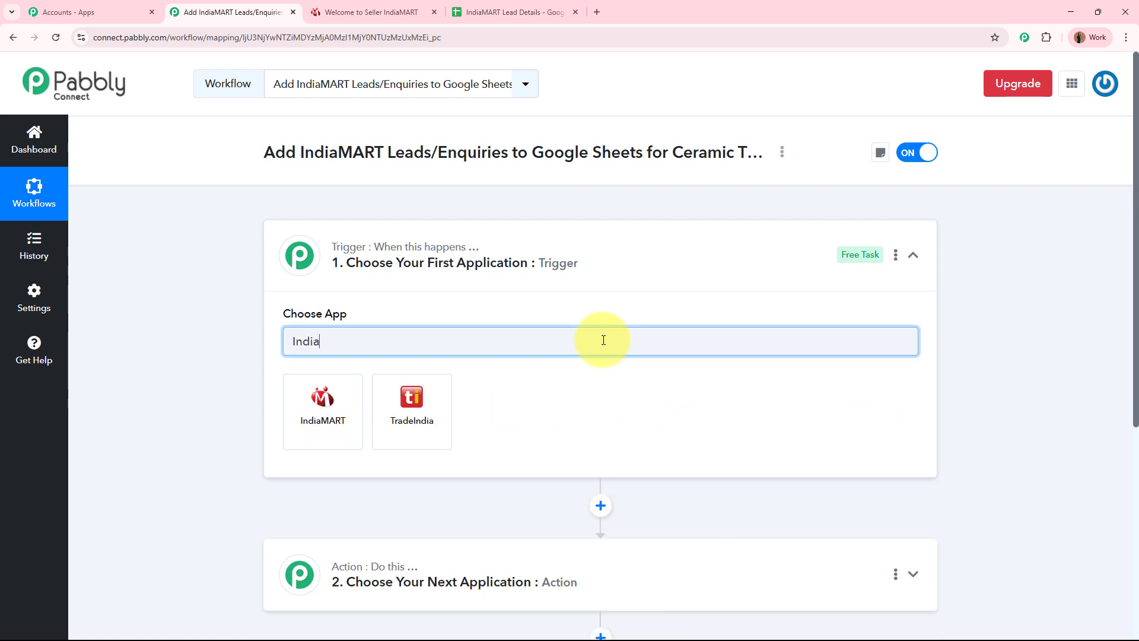
type("MART")
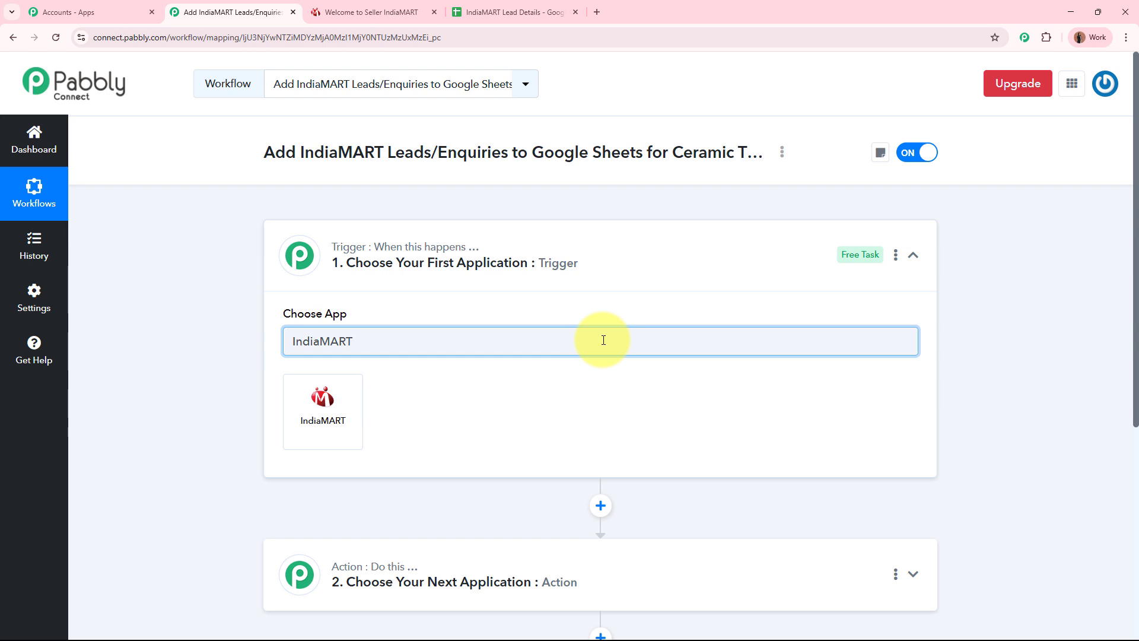
left_click(320, 400)
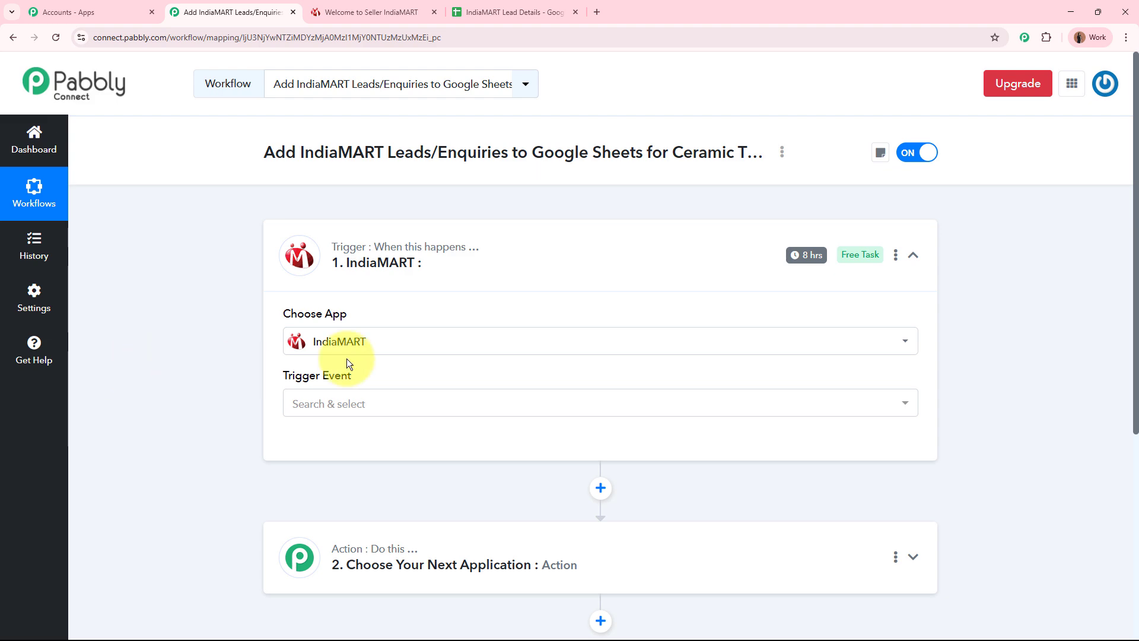
left_click(351, 13)
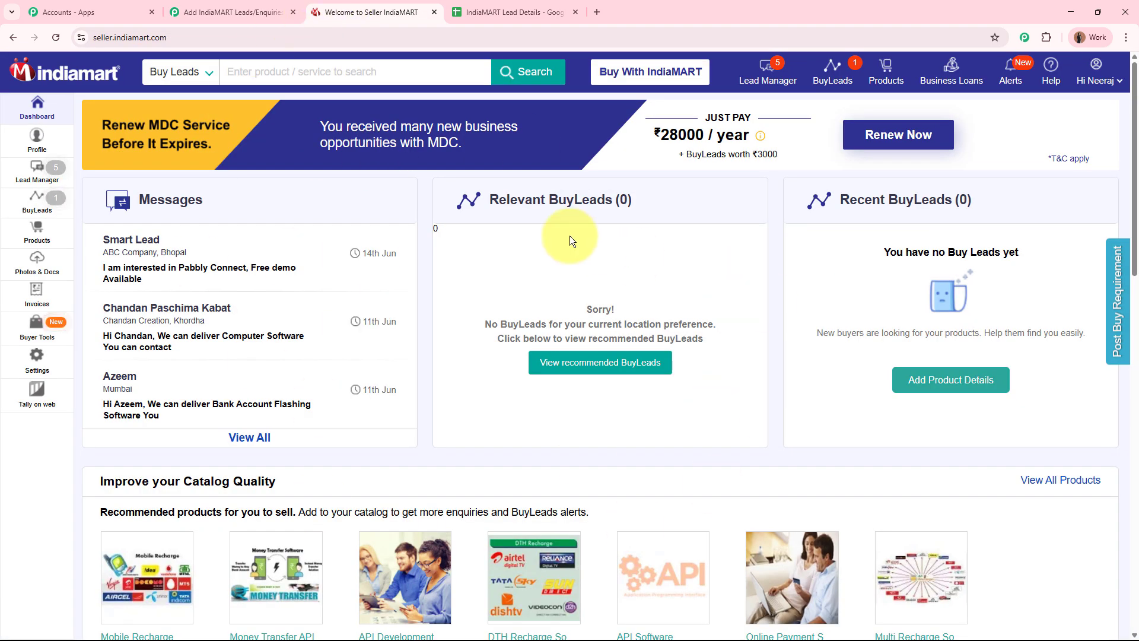
left_click(231, 12)
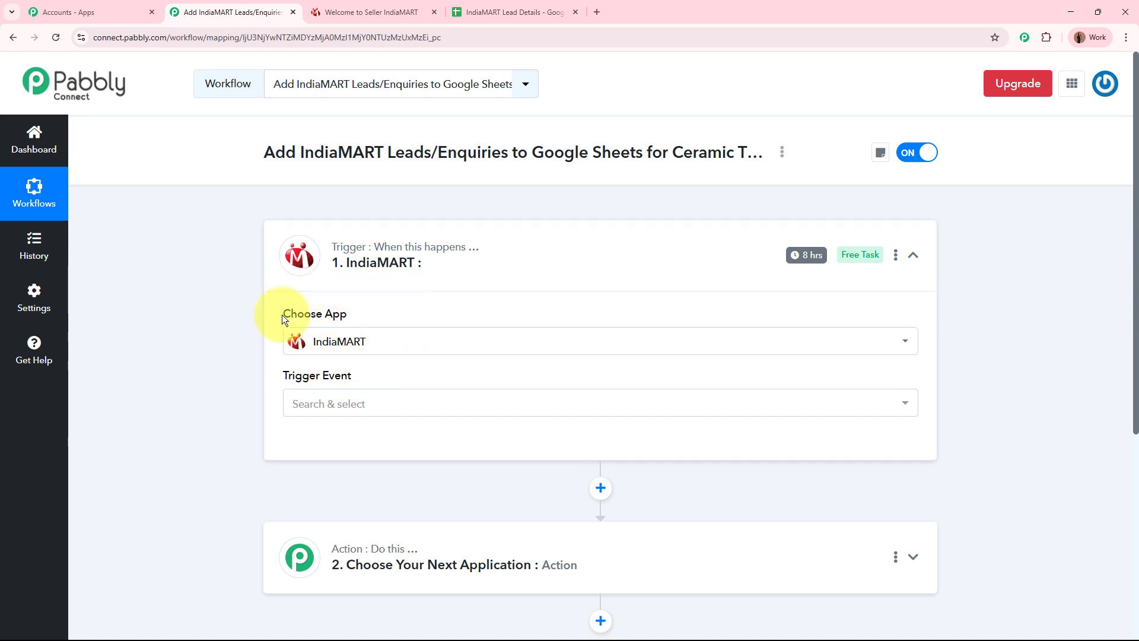
left_click(353, 404)
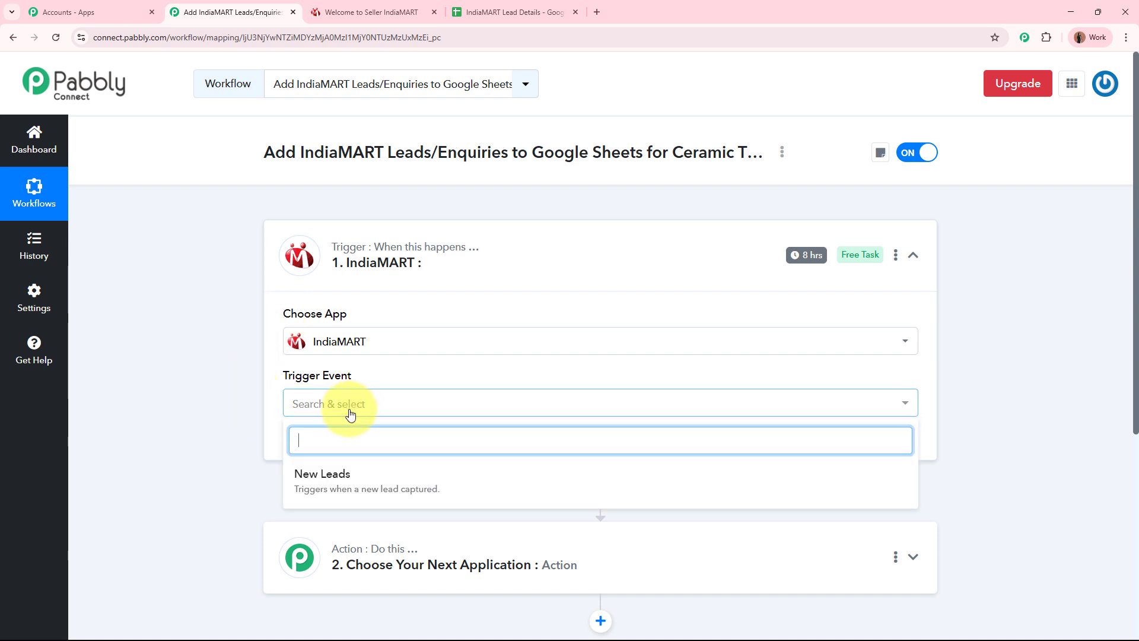
left_click(336, 480)
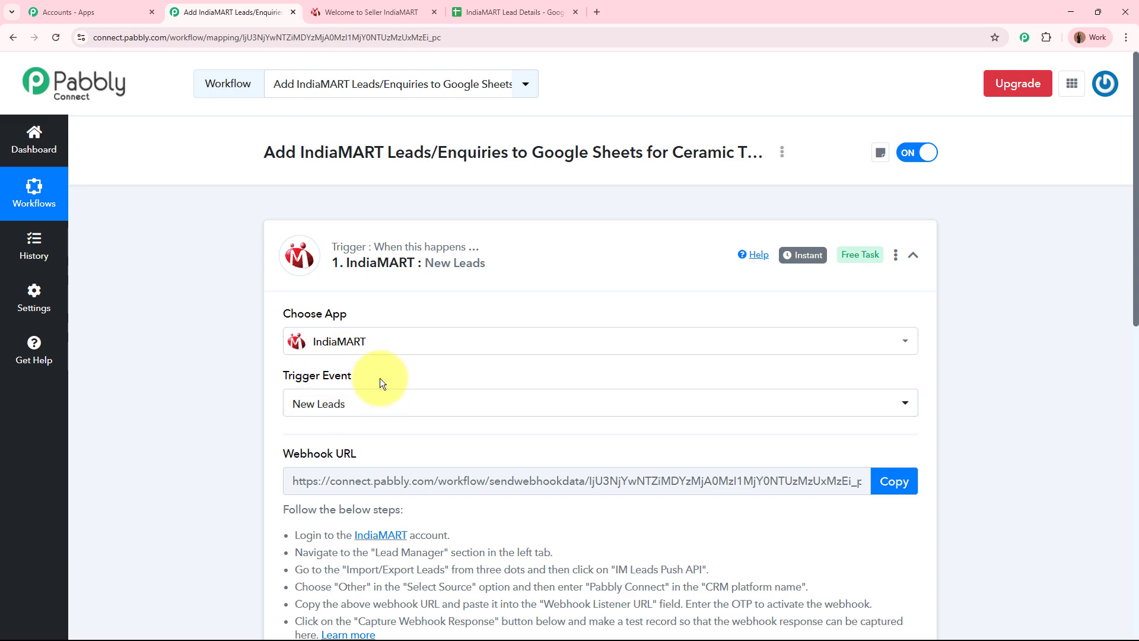
Review the setup instructions for the IndiaMART trigger and copy its webhook URL.
scroll(356, 297, "down", 4)
left_click_drag(286, 215, 381, 215)
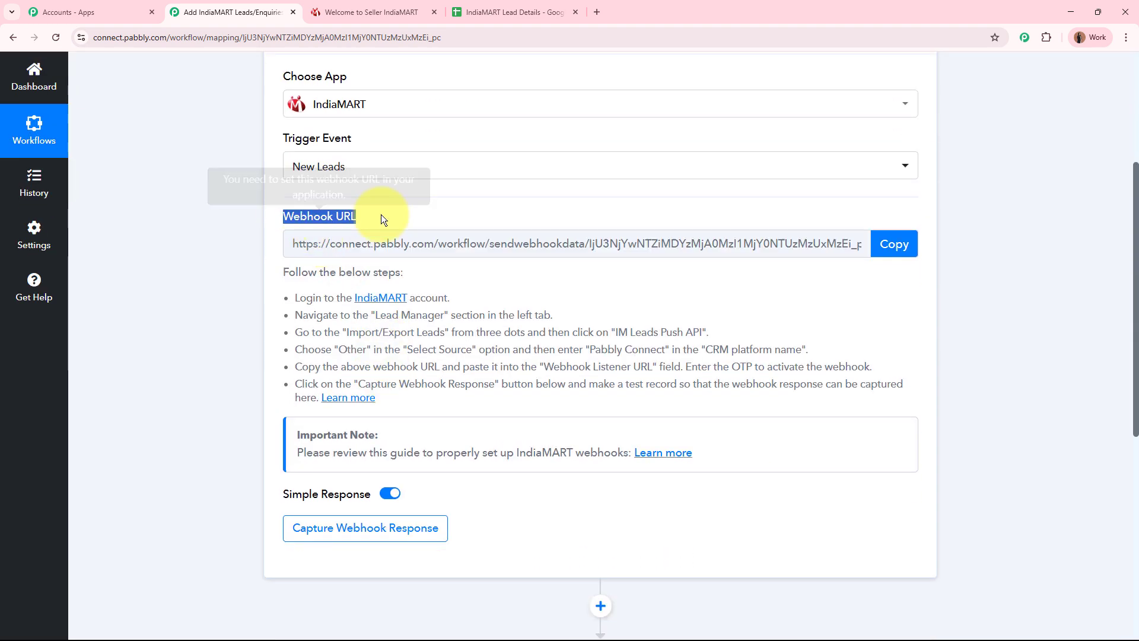
left_click(141, 327)
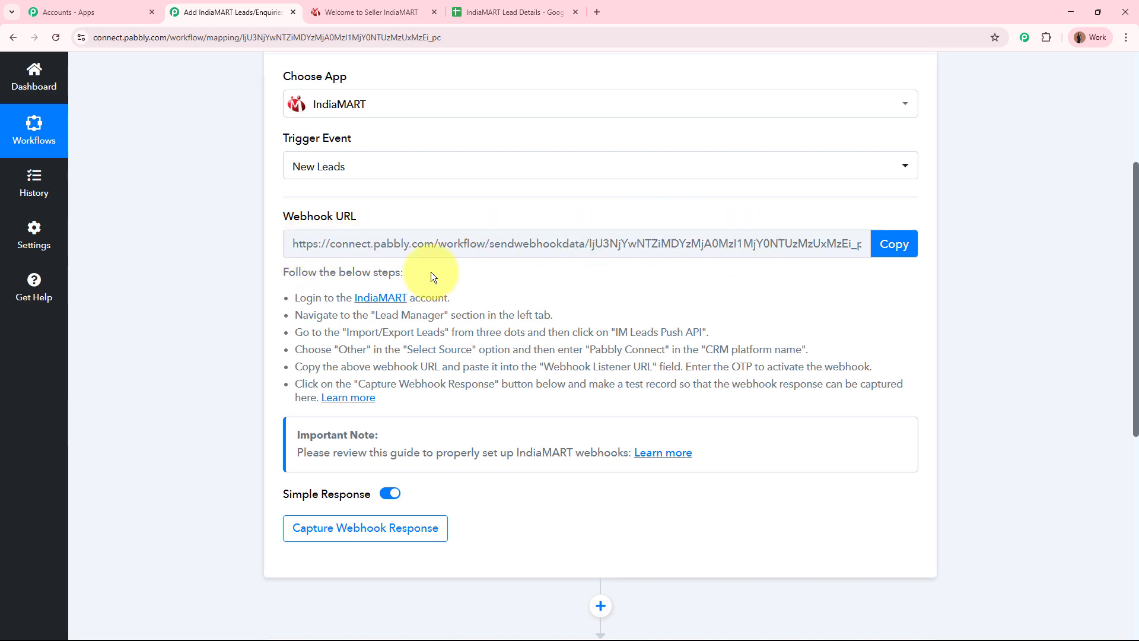
left_click_drag(284, 272, 531, 366)
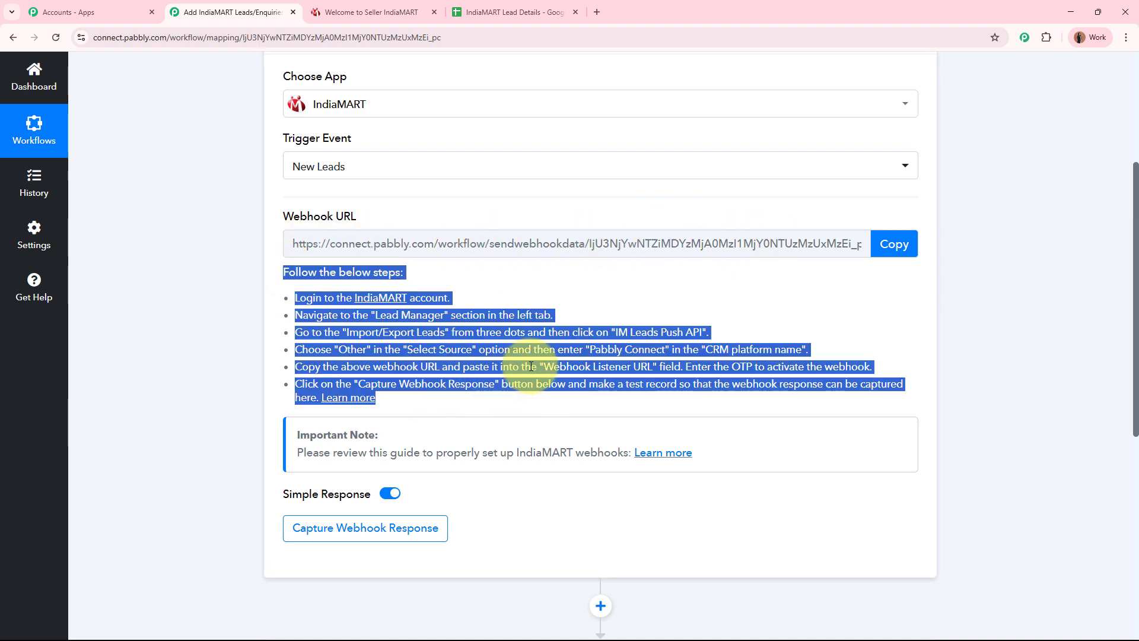
left_click(531, 366)
scroll(531, 366, "up", 3)
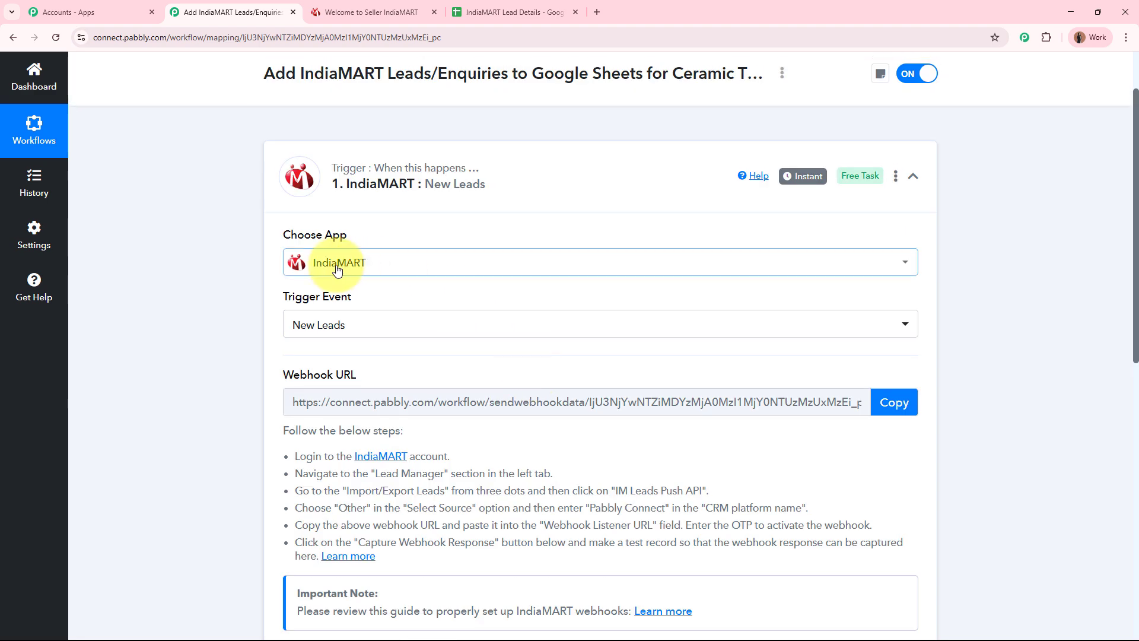
scroll(220, 373, "down", 4)
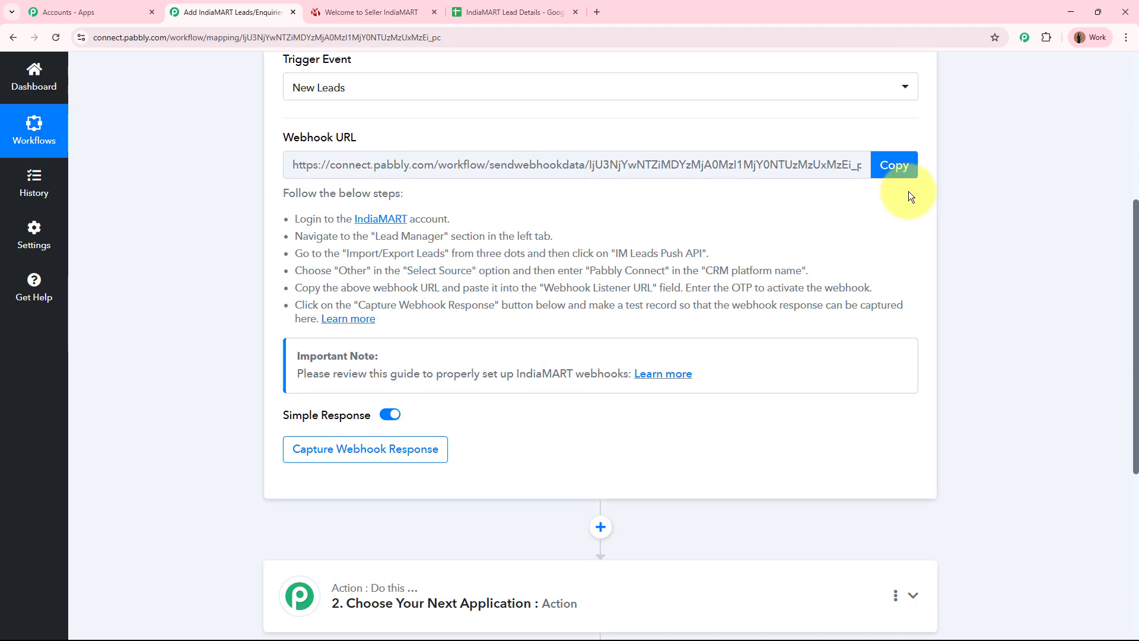
left_click(894, 166)
scroll(839, 158, "up", 3)
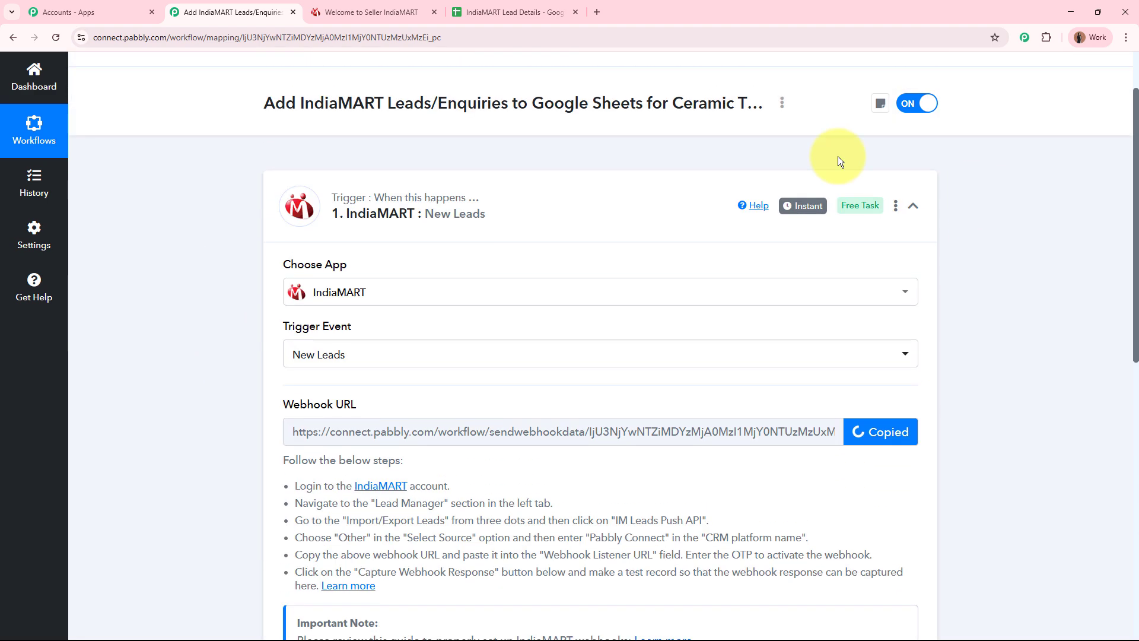
Switch to the IndiaMART seller account and open the Push API integration page from Lead Manager's Import / Export Leads options.
left_click(368, 12)
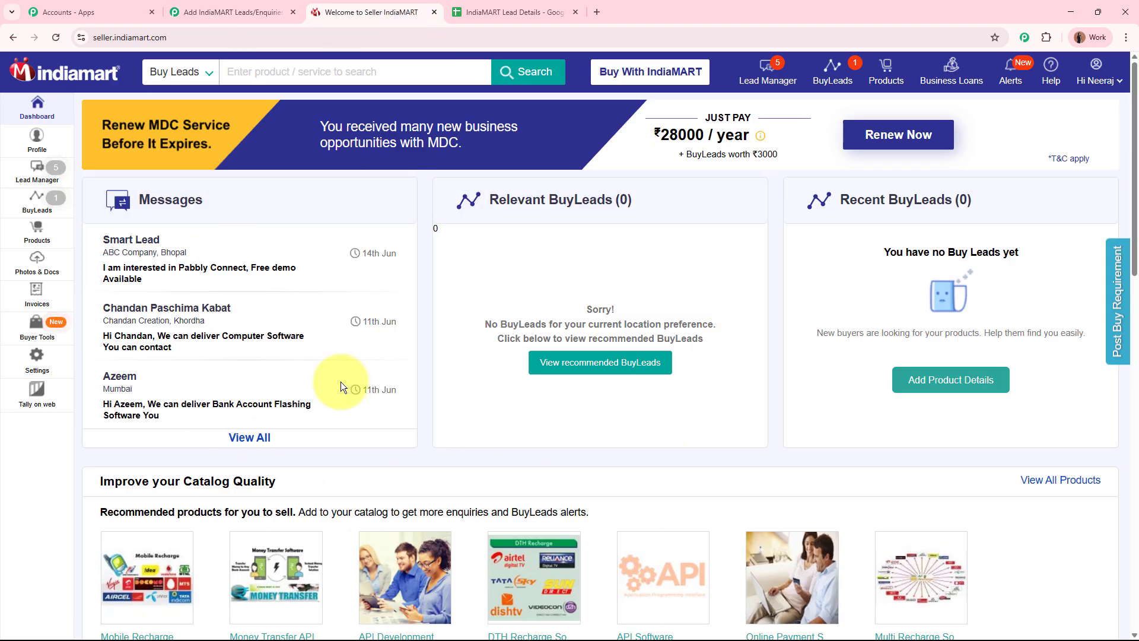
left_click(32, 184)
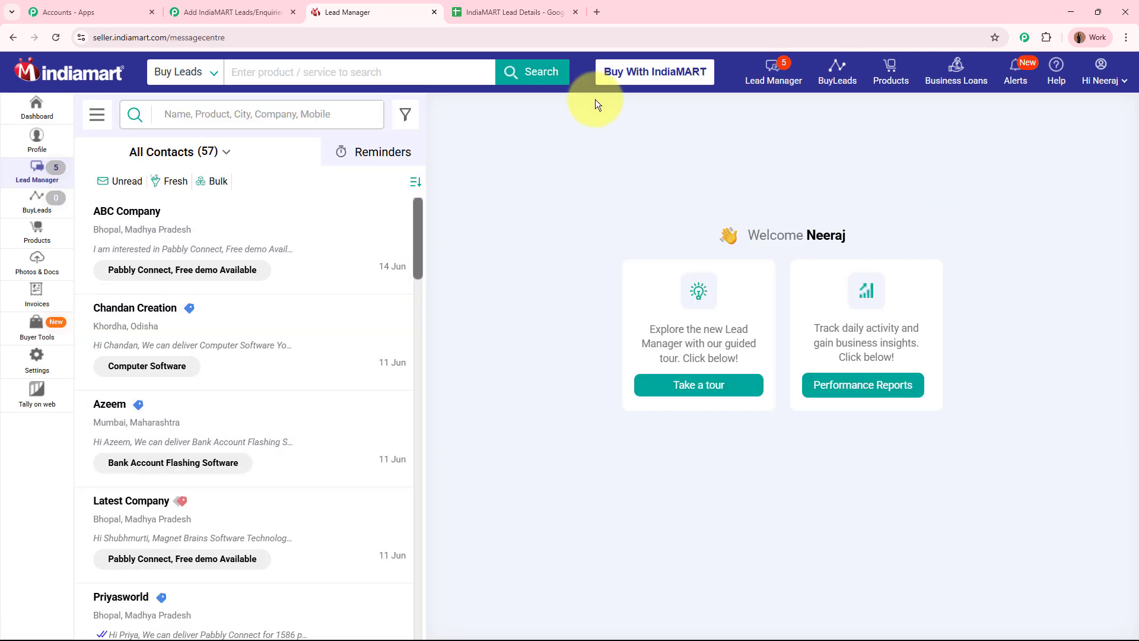
left_click(97, 114)
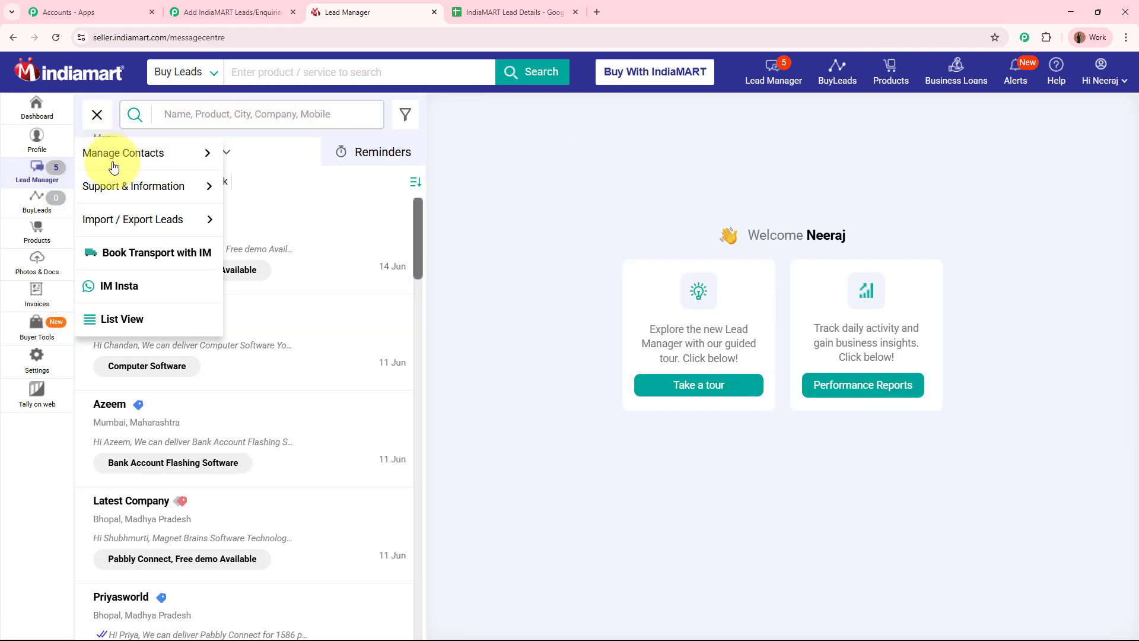
mouse_move(115, 232)
left_click(267, 243)
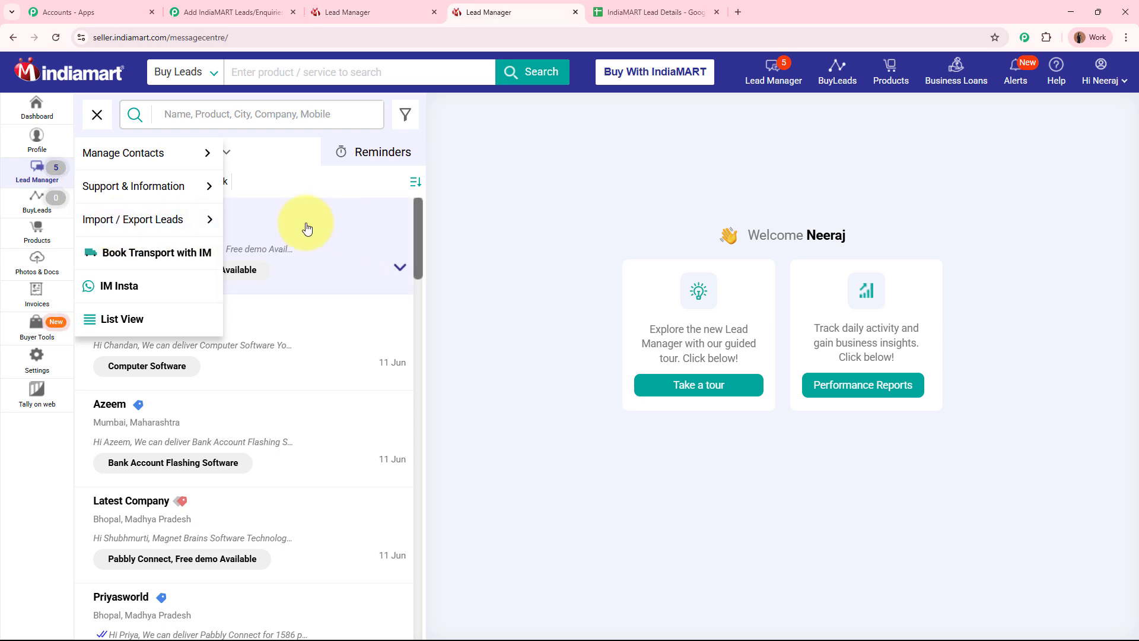
mouse_move(186, 224)
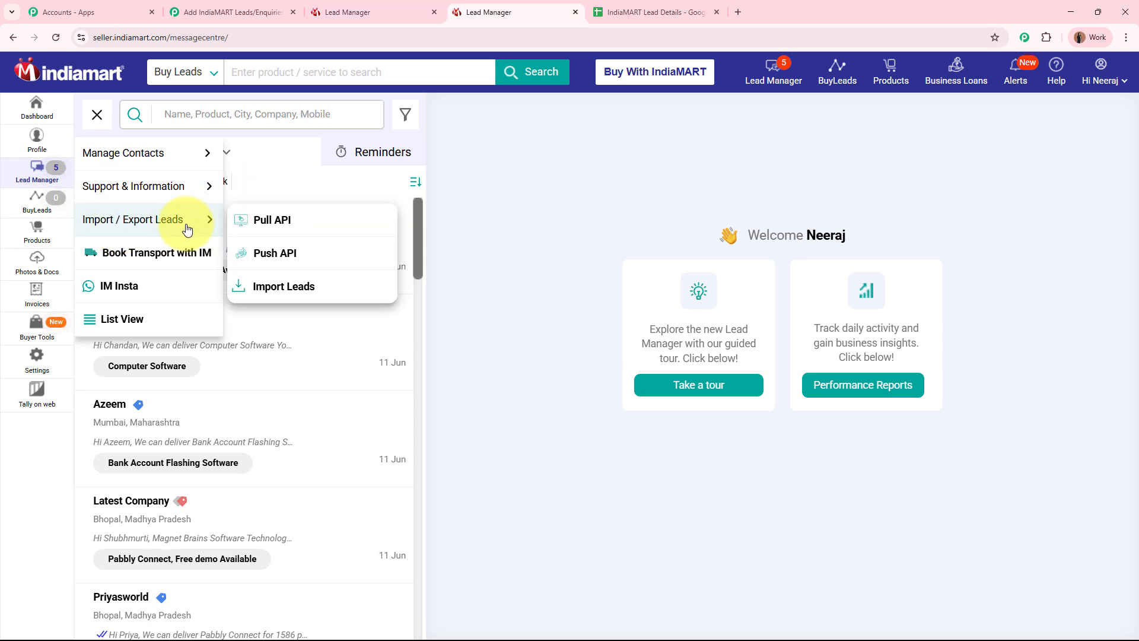
left_click(281, 262)
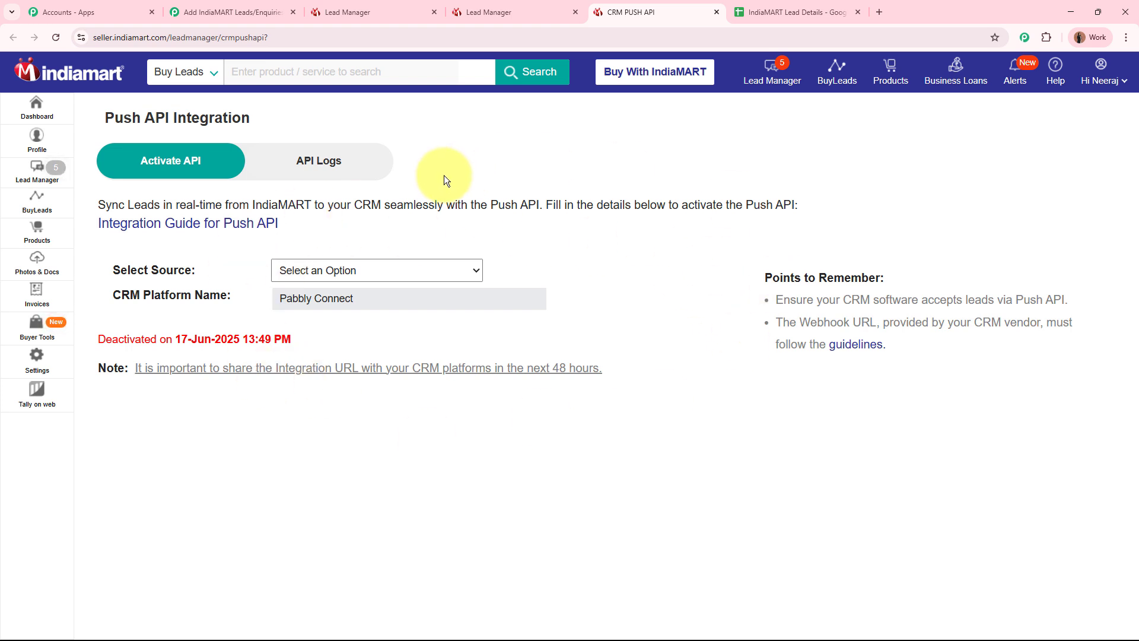
Select Other as the Push API source and enter "Pabbly Connect" as the CRM platform name.
left_click(392, 272)
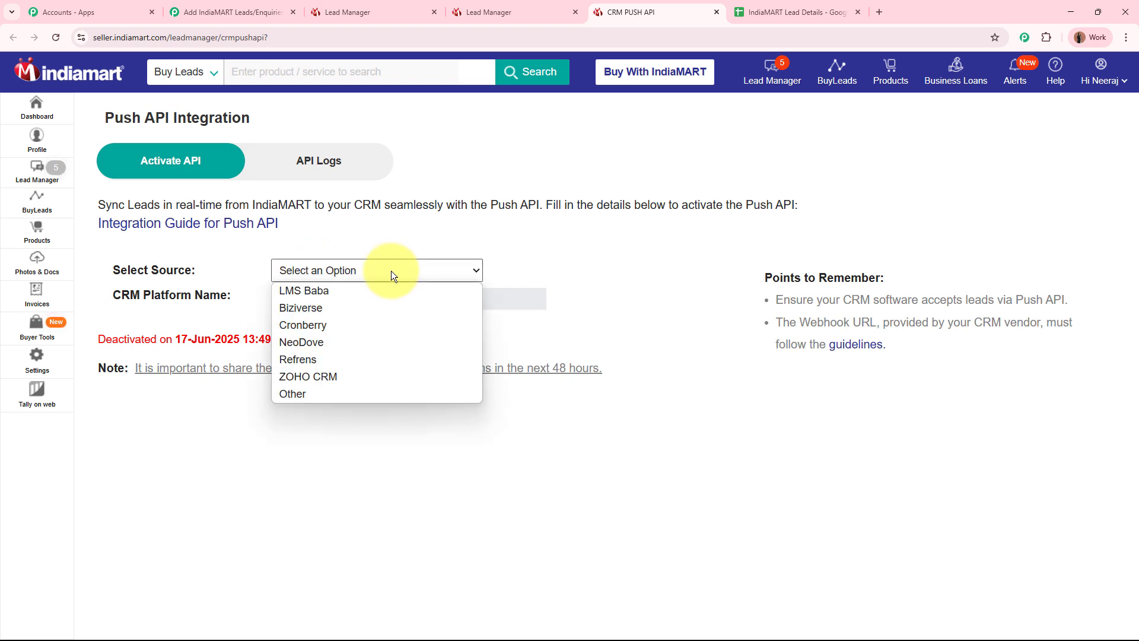
left_click(382, 391)
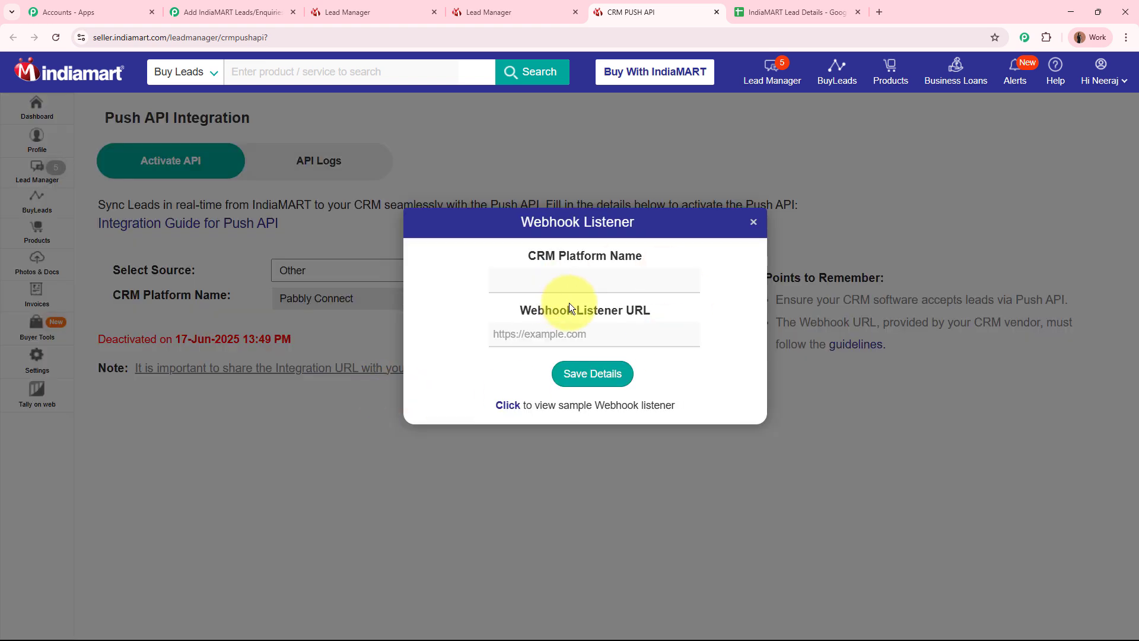
left_click(596, 284)
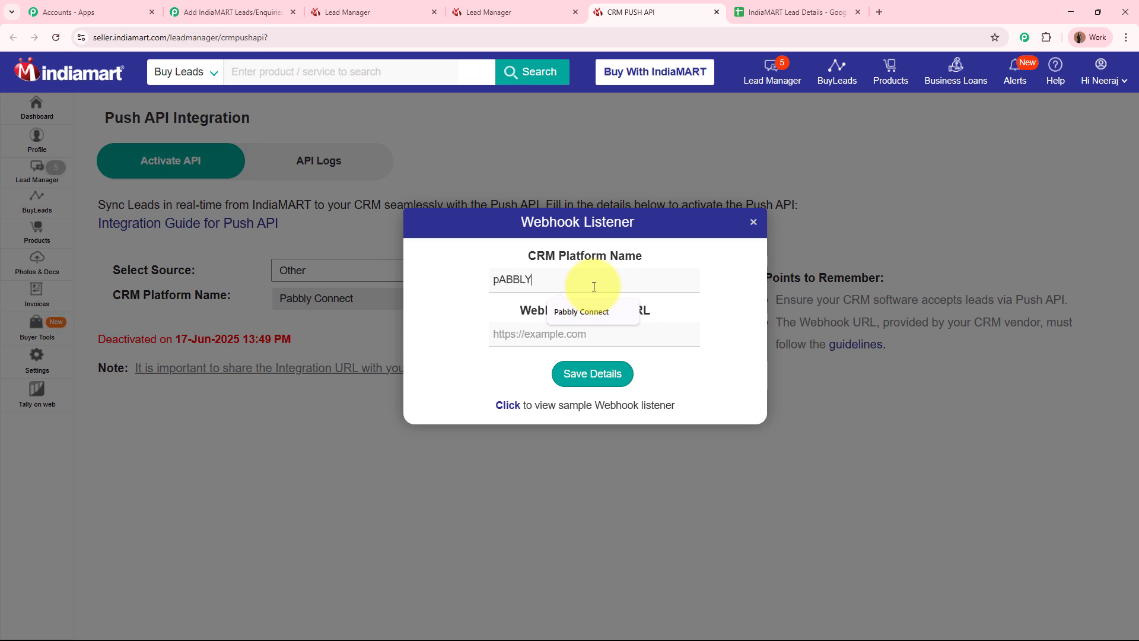
type("pAB")
key("BackSpace")
key("BackSpace")
key("BackSpace")
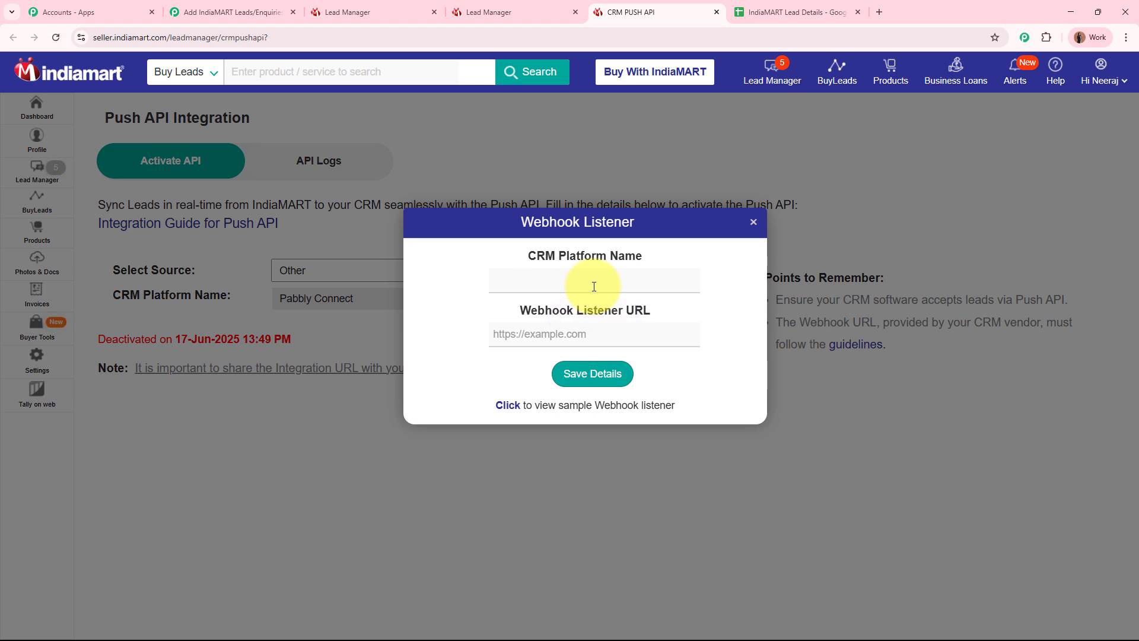
type("Pabbl")
left_click(581, 312)
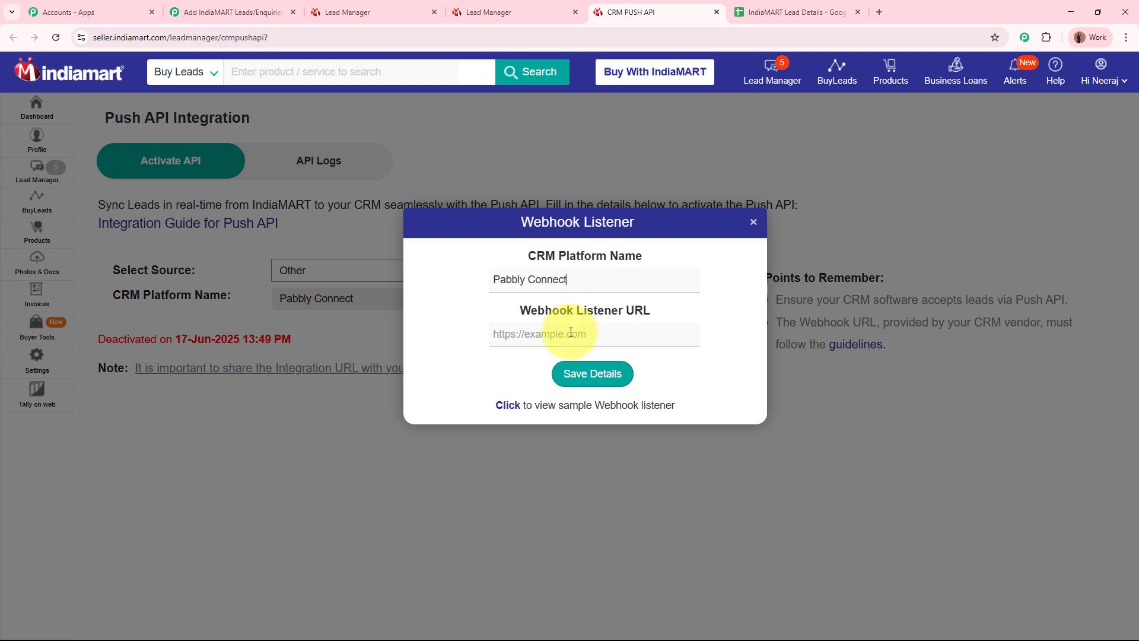
Copy the trigger's webhook URL from Pabbly Connect again, paste it as IndiaMART's webhook listener URL and save the details.
left_click(570, 334)
key("Escape")
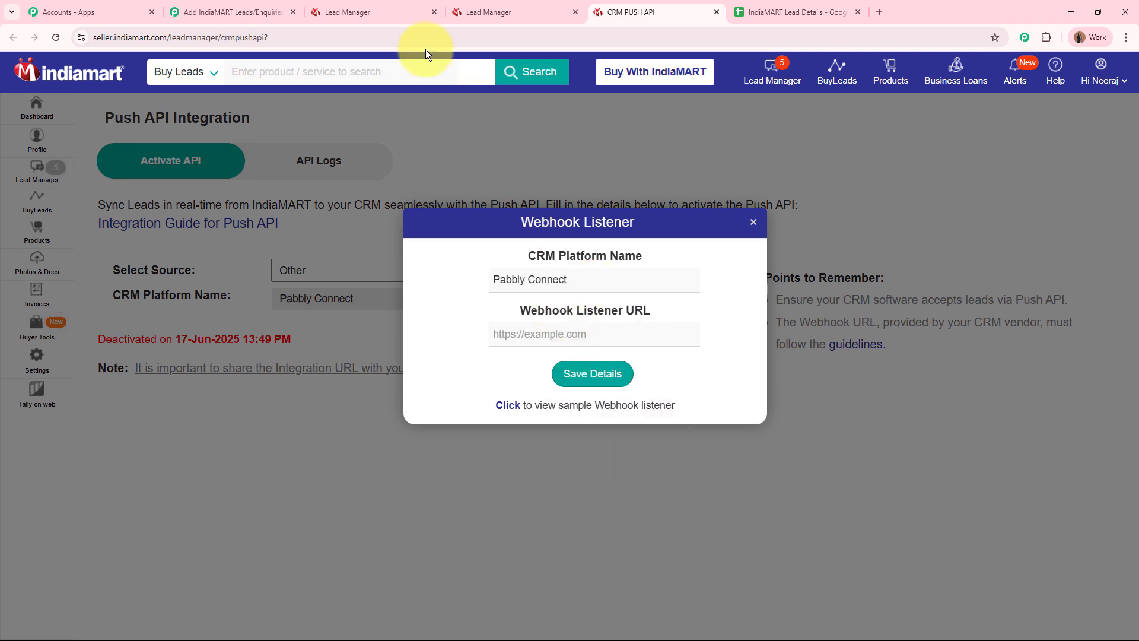
left_click(261, 12)
left_click(905, 483)
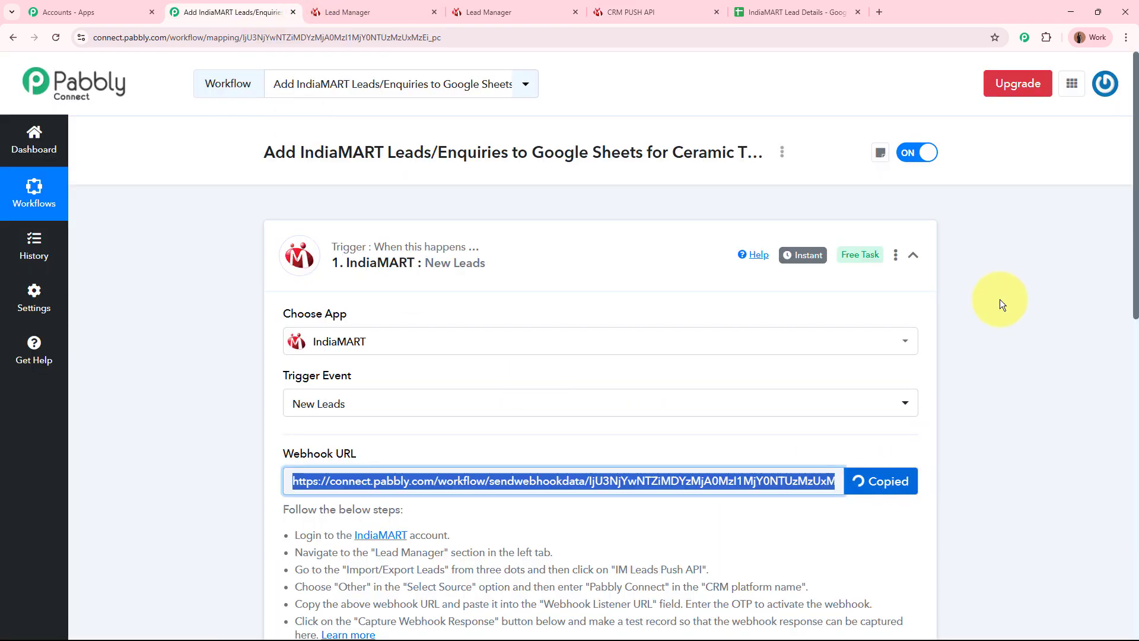
left_click(498, 12)
left_click(644, 13)
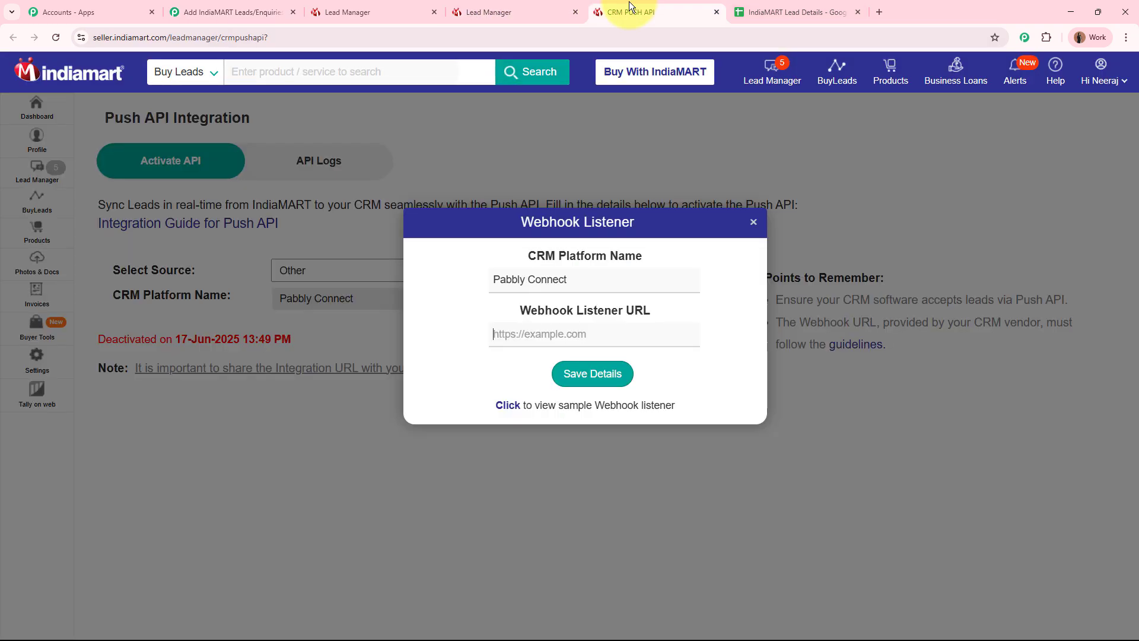
key("ctrl+v")
left_click(599, 388)
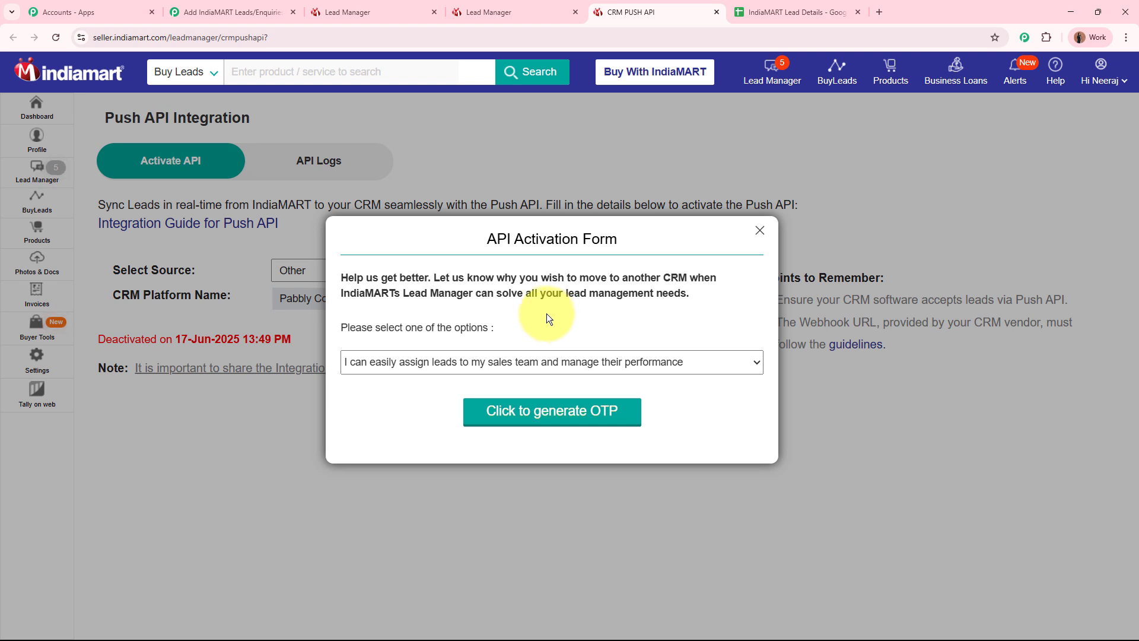
Activate the Push API with the reason "I can easily assign leads to my sales team and manage their performance", submitting the one-time password.
left_click(553, 363)
left_click(545, 385)
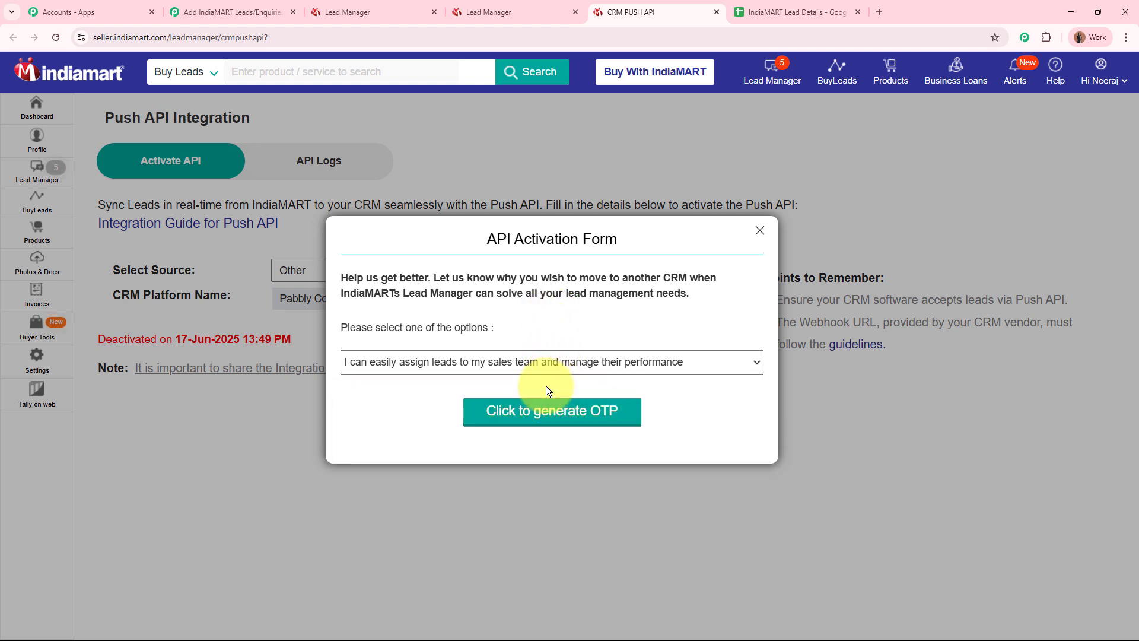
left_click(543, 414)
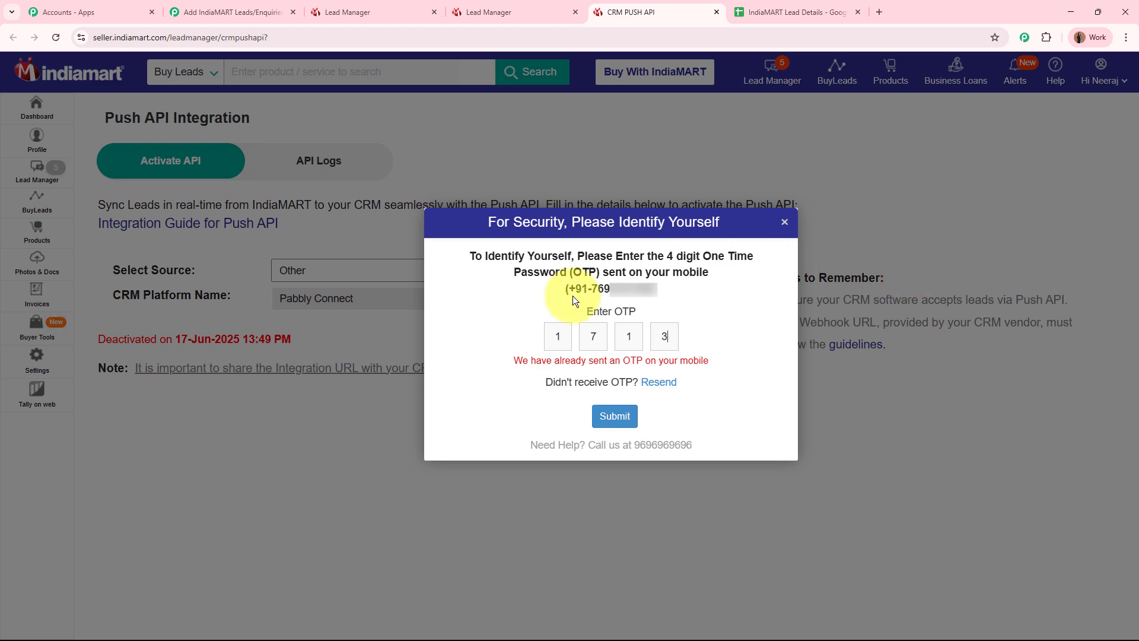
left_click(614, 417)
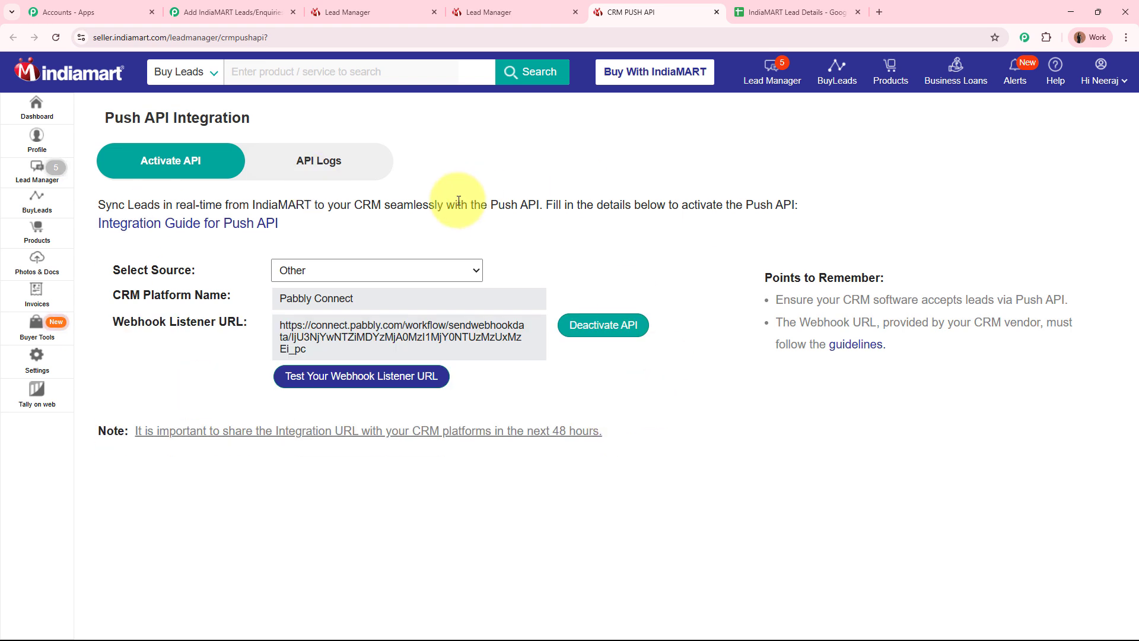
left_click_drag(280, 325, 343, 355)
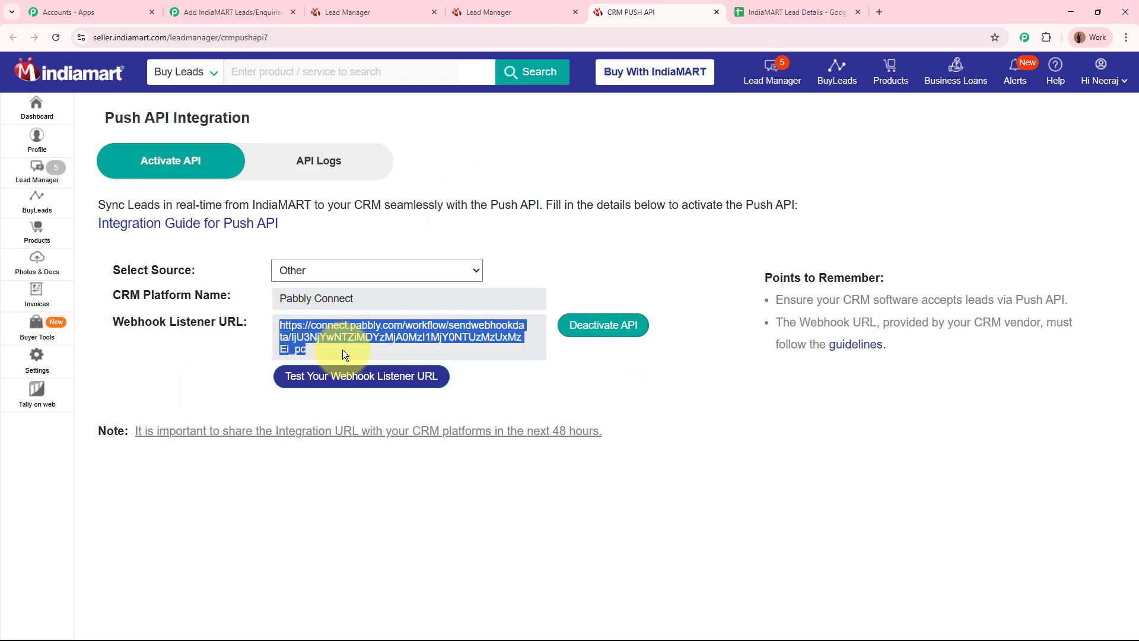
left_click(679, 379)
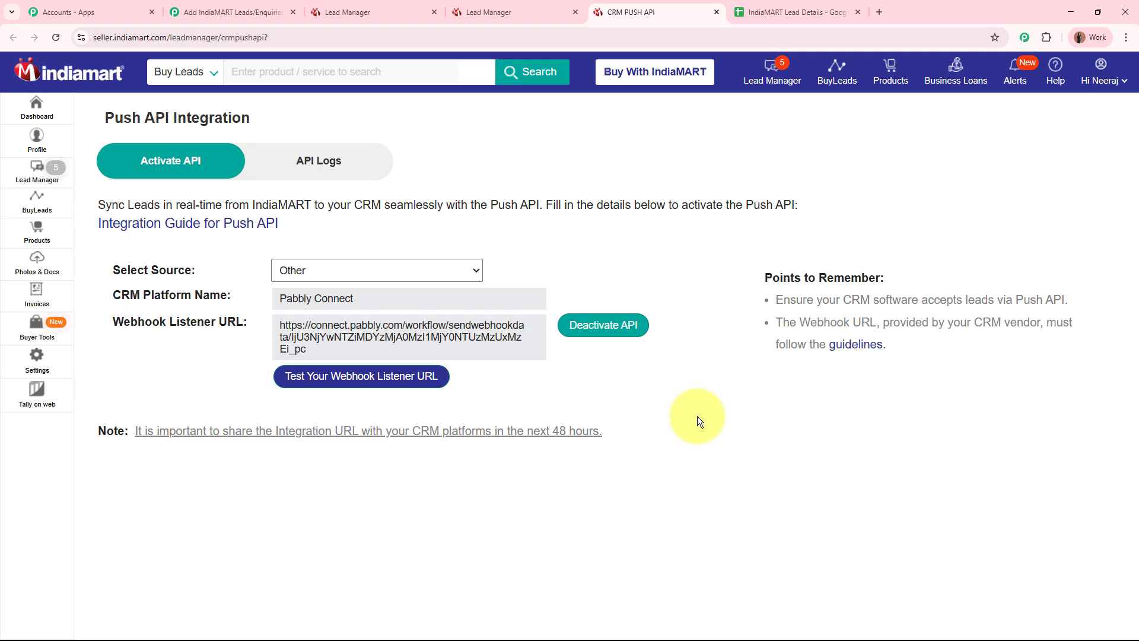
Check the trigger's webhook response status in Pabbly Connect and the existing contacts in IndiaMART's Lead Manager.
left_click(270, 11)
scroll(186, 385, "down", 8)
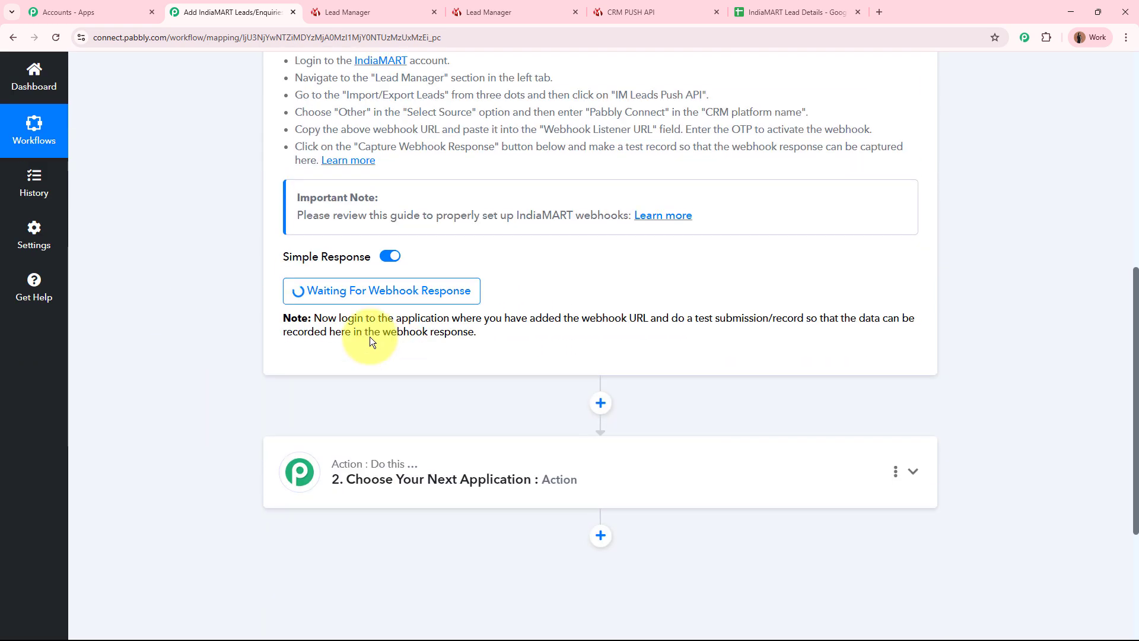
scroll(574, 301, "up", 8)
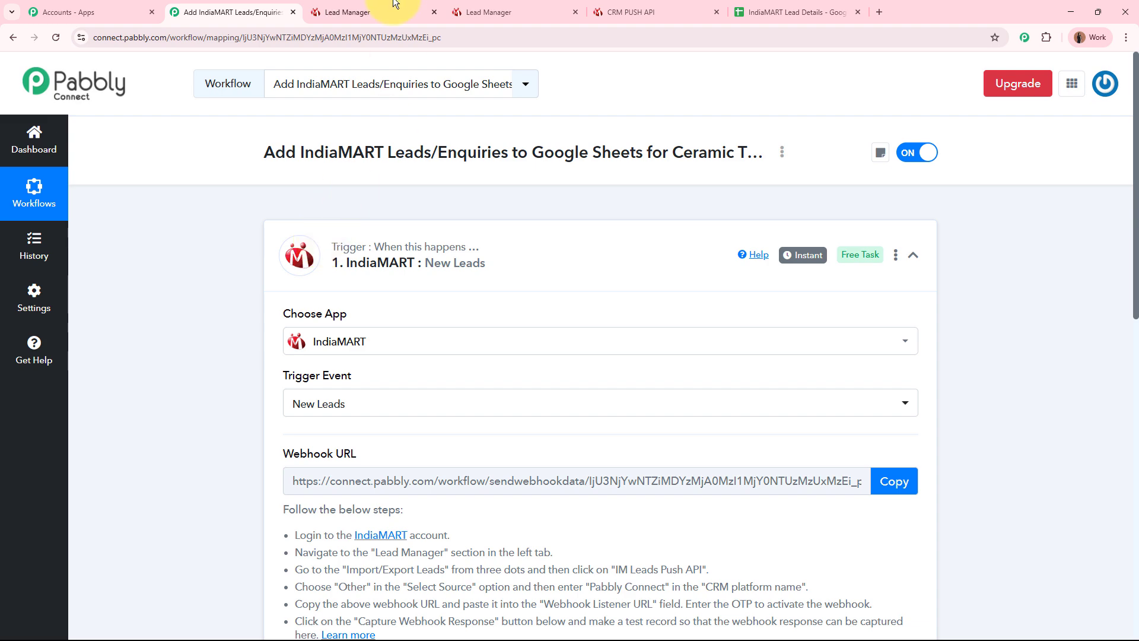
left_click(338, 10)
left_click(532, 342)
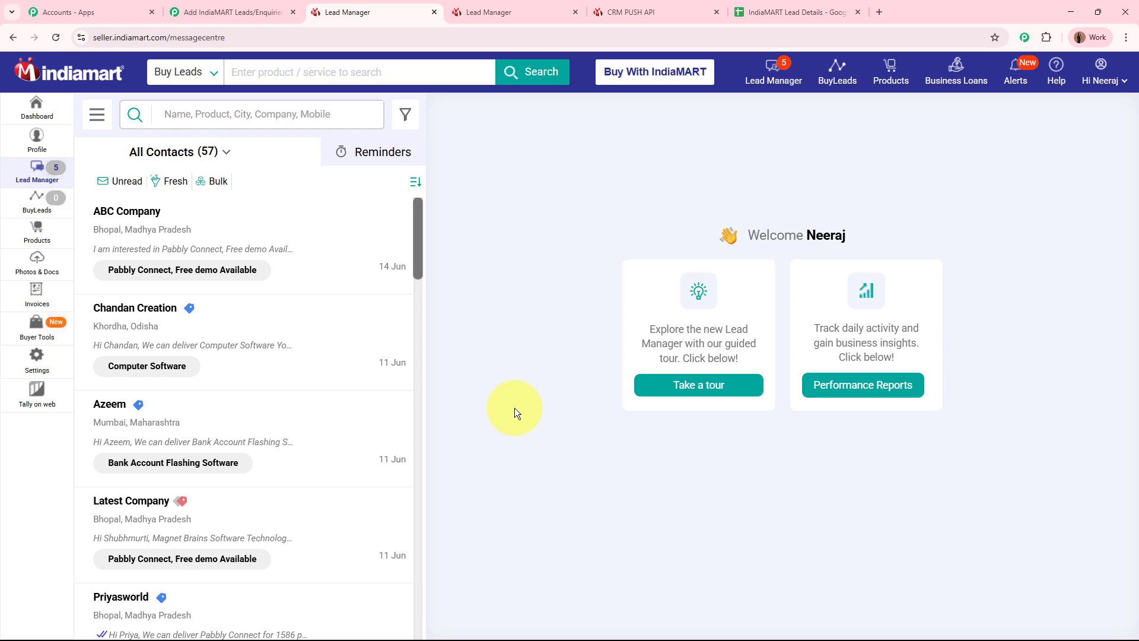
left_click(228, 12)
scroll(216, 369, "down", 6)
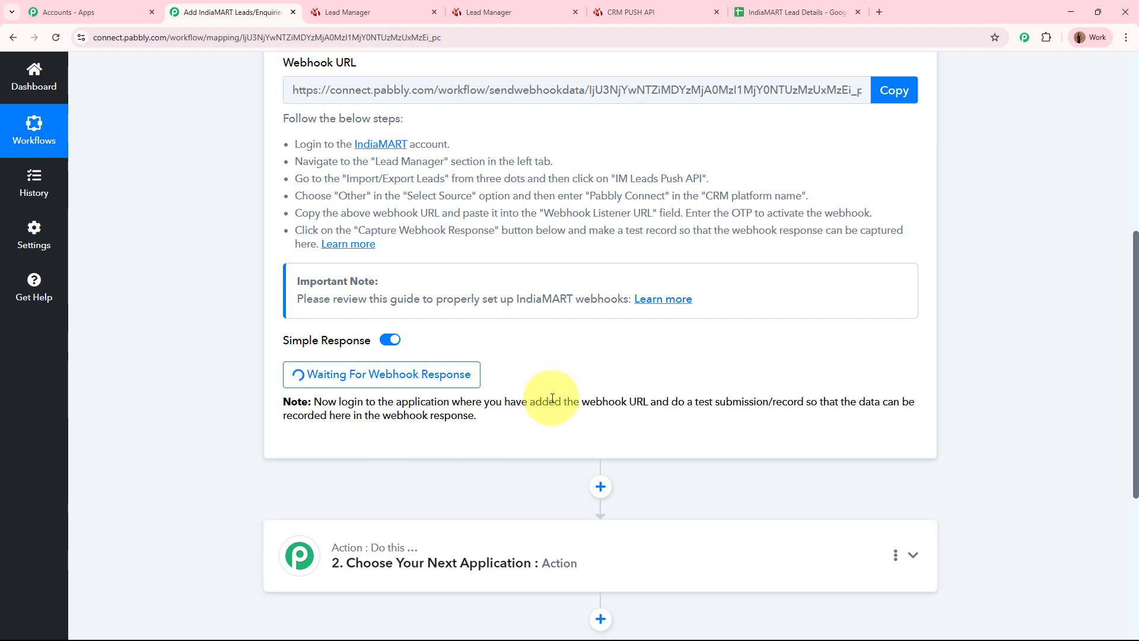
scroll(544, 406, "up", 6)
scroll(544, 406, "up", 1)
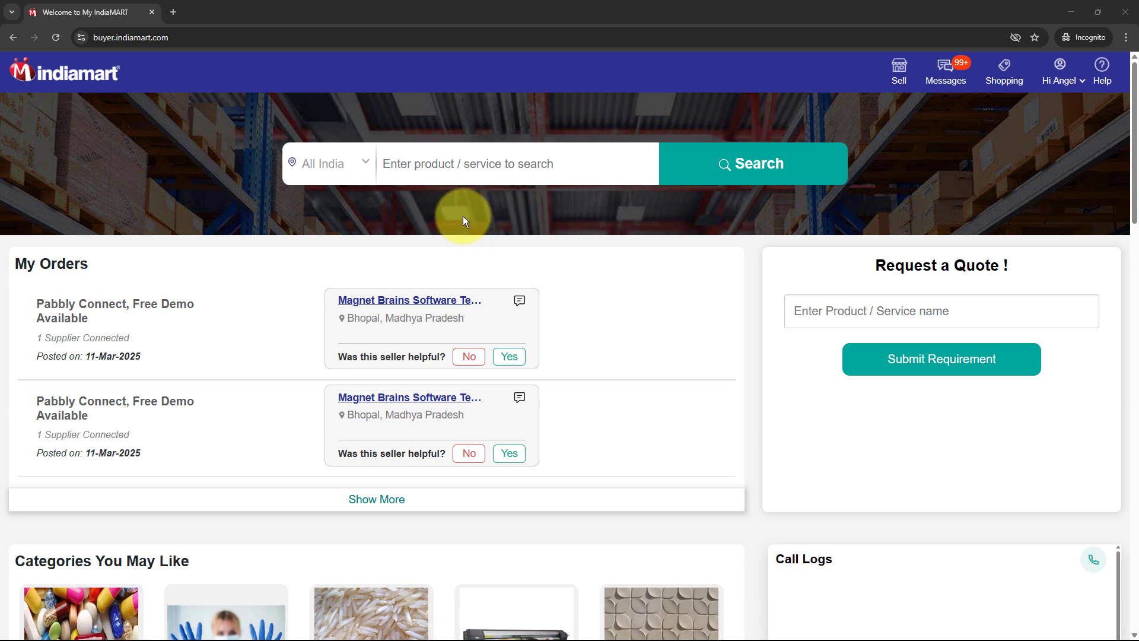
In the IndiaMART buyer account, search for "magnet brains software technology pvt ltd" and open the supplier's page.
left_click(463, 164)
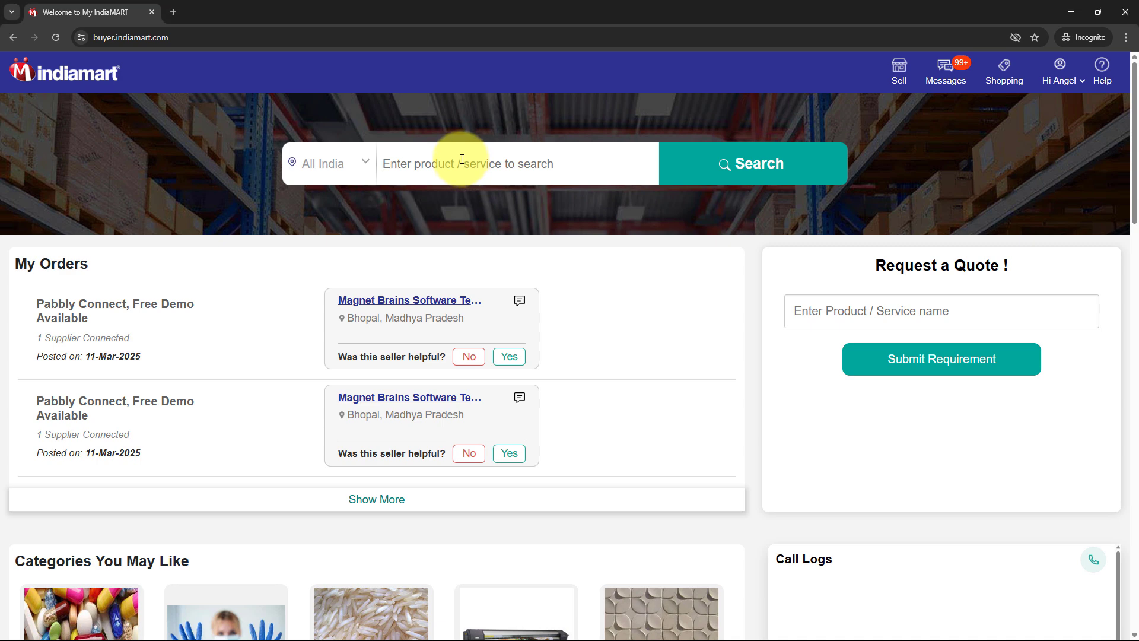
type("M")
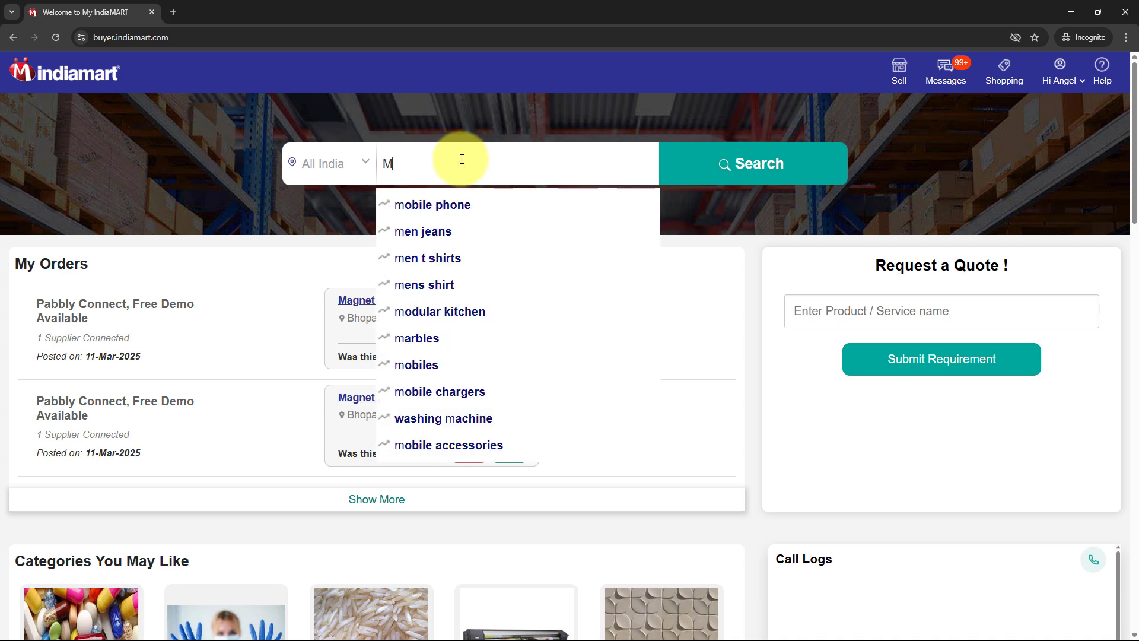
type("agnet Brains")
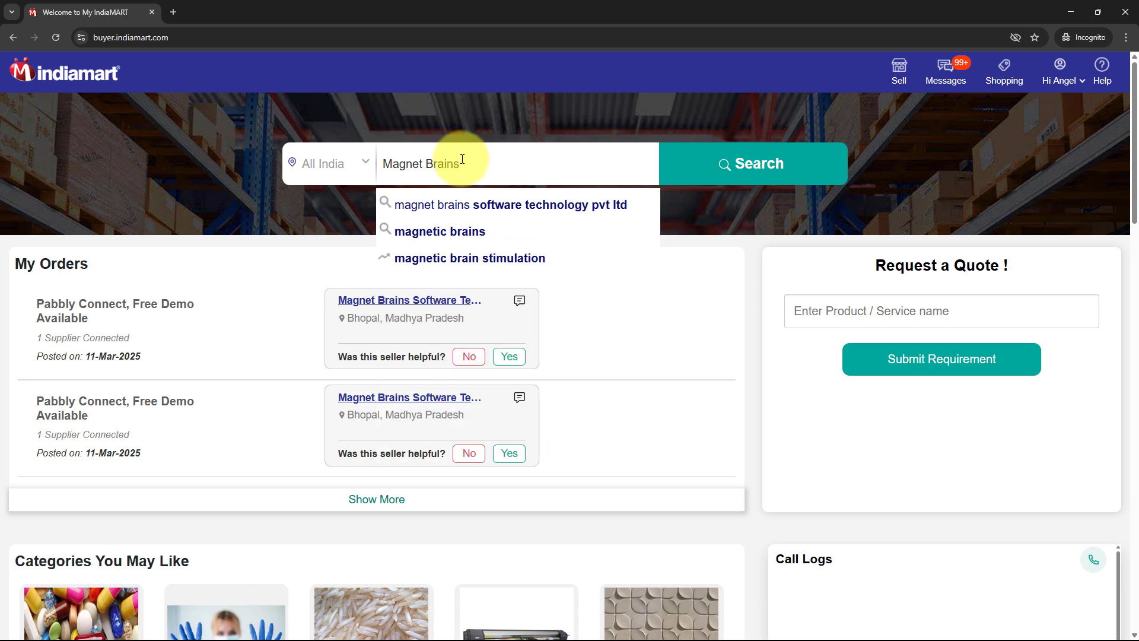
left_click(475, 203)
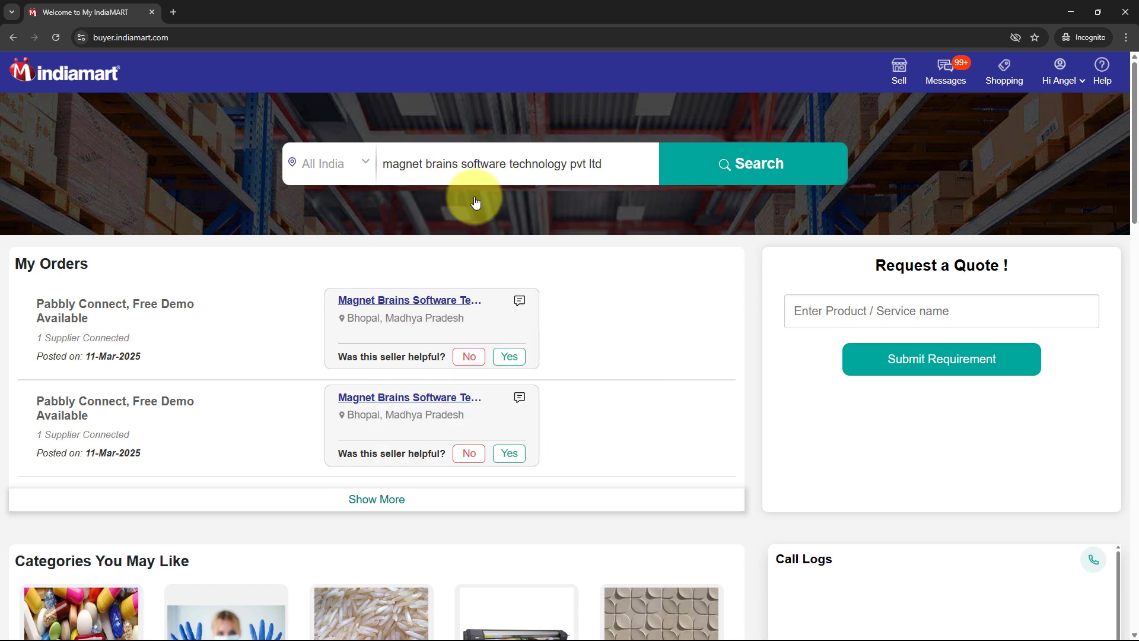
left_click(771, 171)
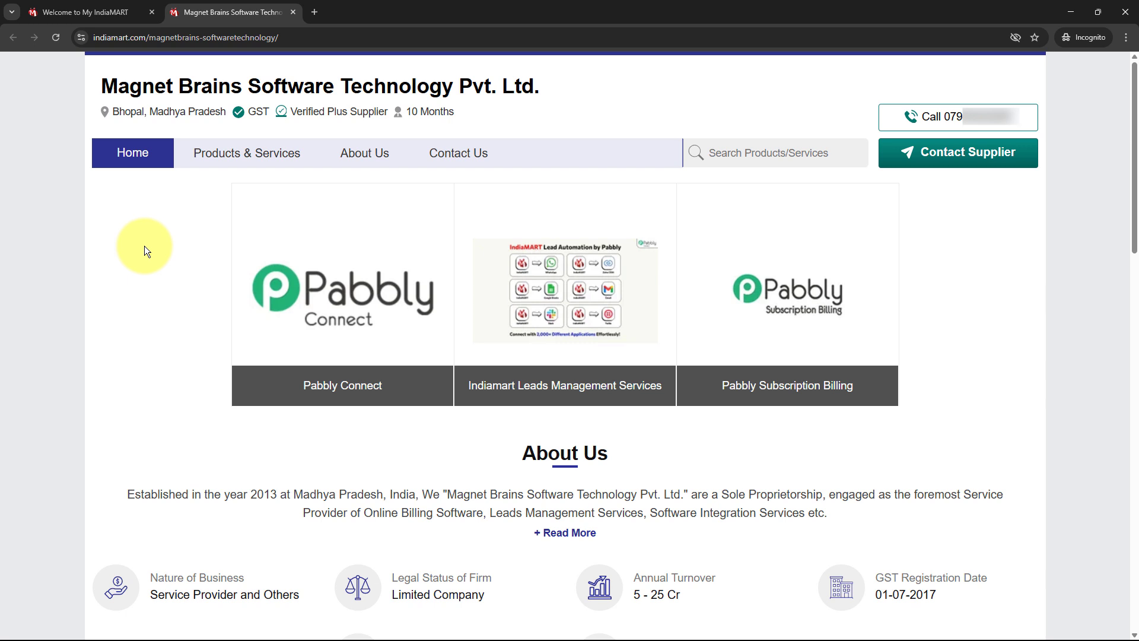
Start an enquiry to the supplier for Pabbly Subscription Billing, choosing Mobile/Handheld as the type.
left_click(1004, 158)
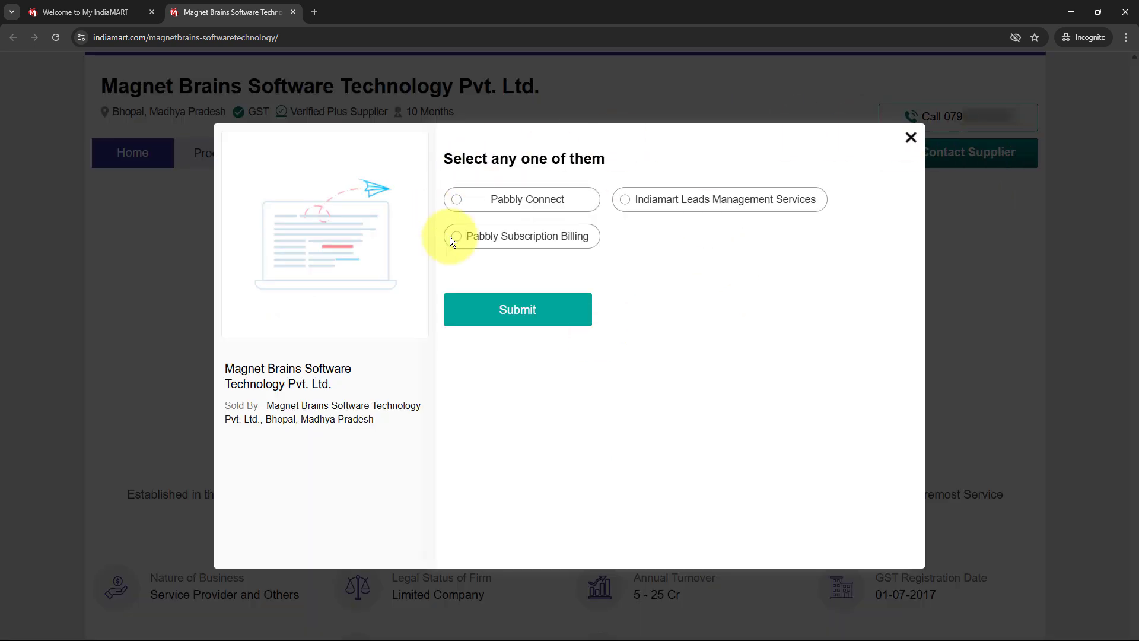
left_click(469, 237)
left_click(511, 314)
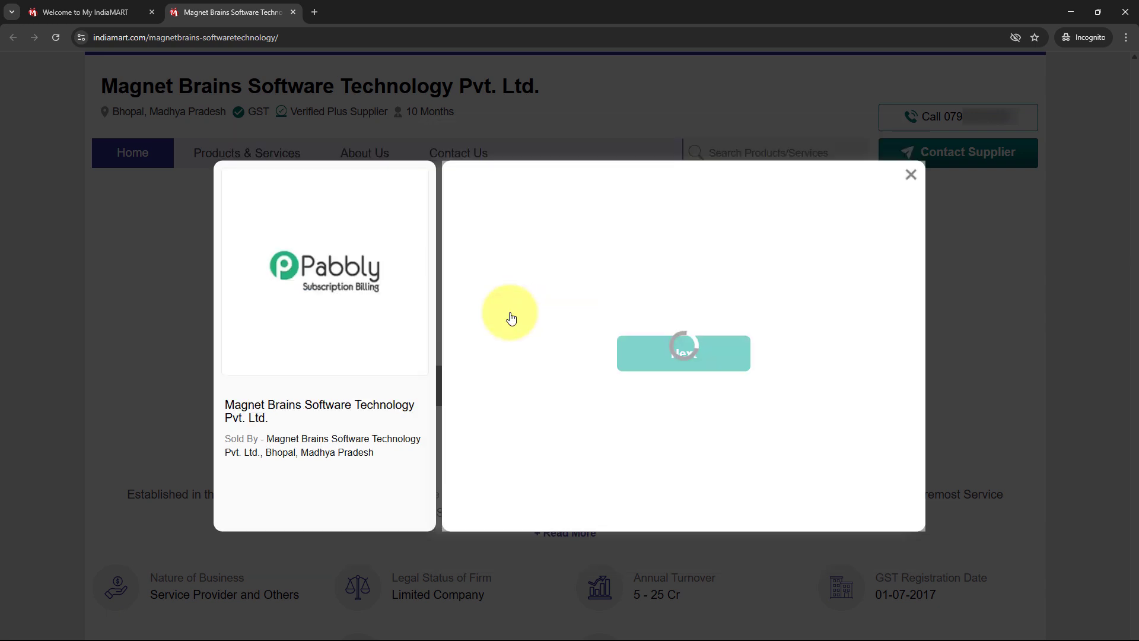
left_click(638, 344)
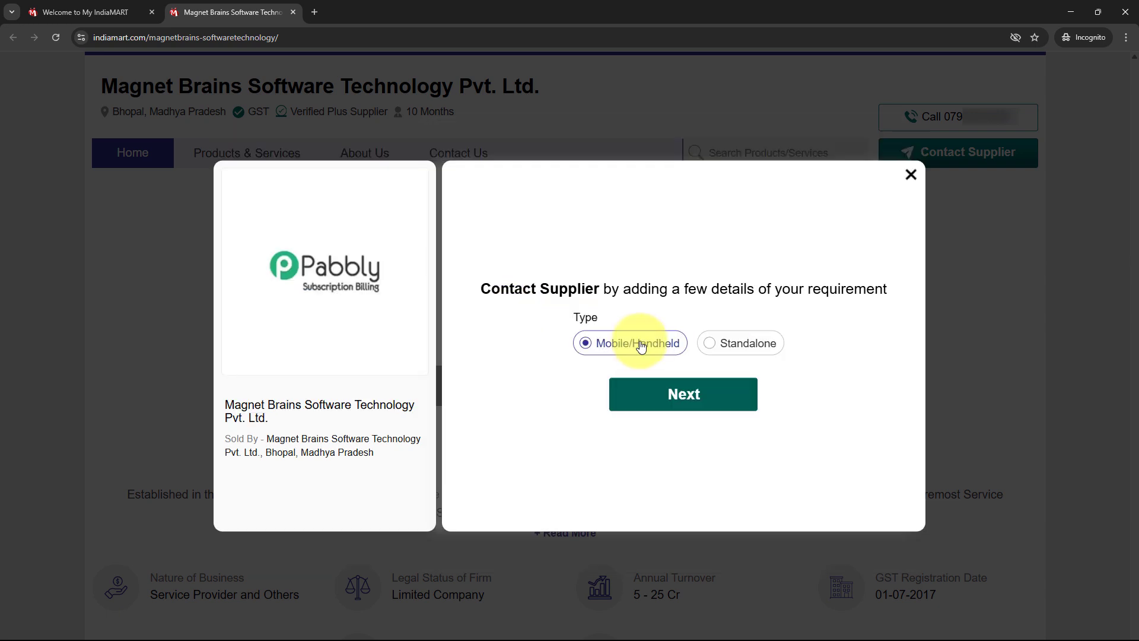
left_click(700, 406)
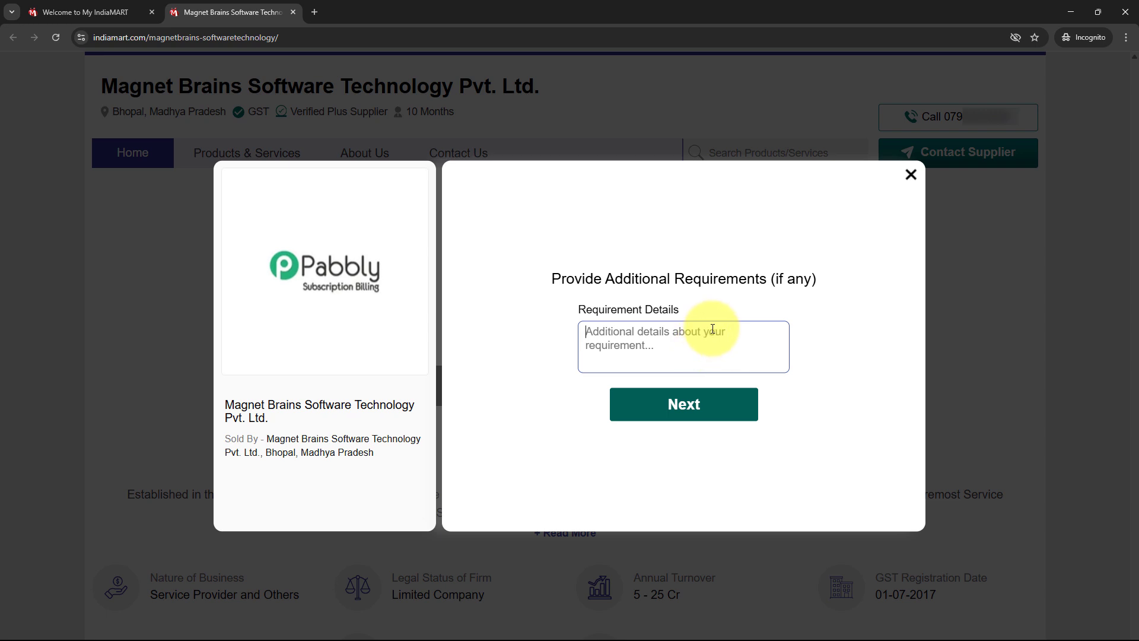
Enter the requirement details "Looking for bulk purchase of 600x600 mm vitrified tiles for a construction project in Dubai. Please share catalog and pricing." and continue.
key("ctrl+v")
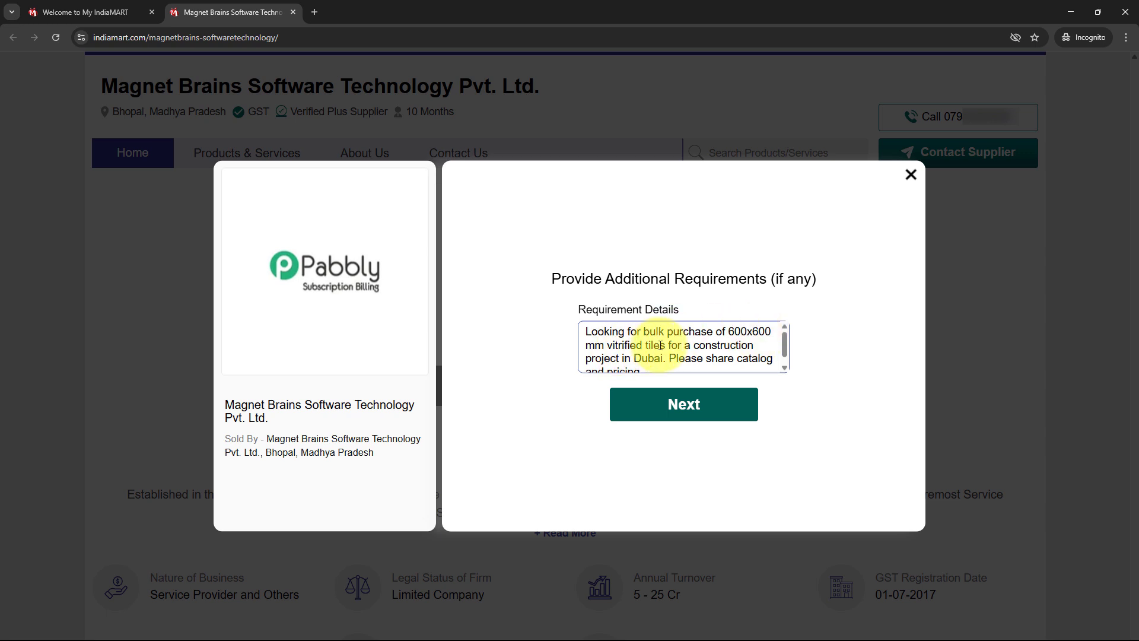
scroll(660, 346, "down", 1)
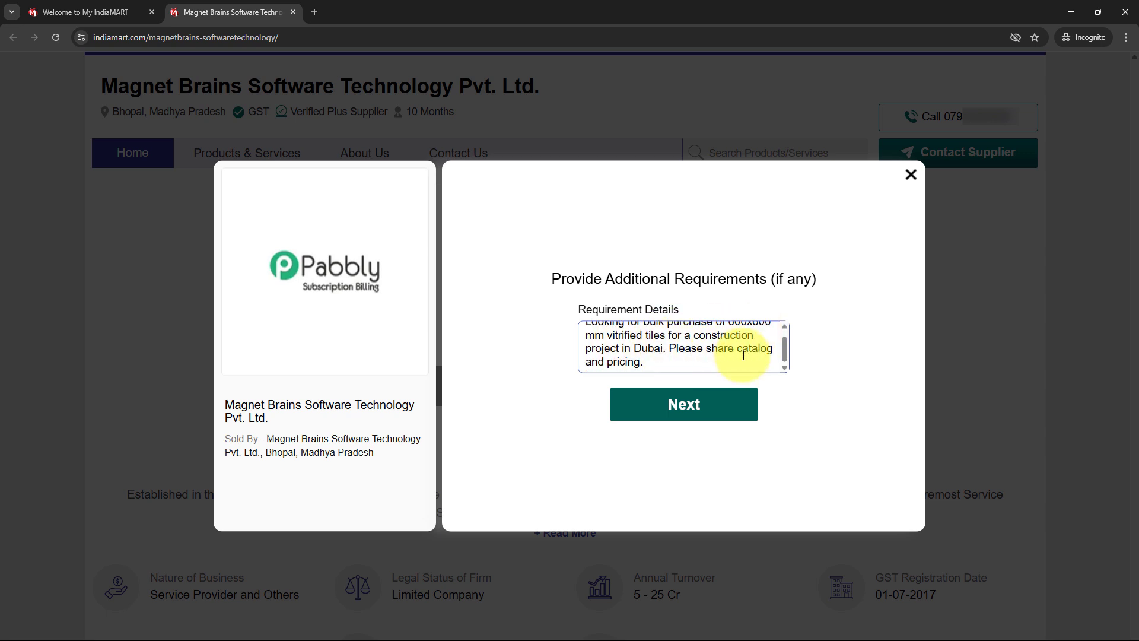
left_click(700, 424)
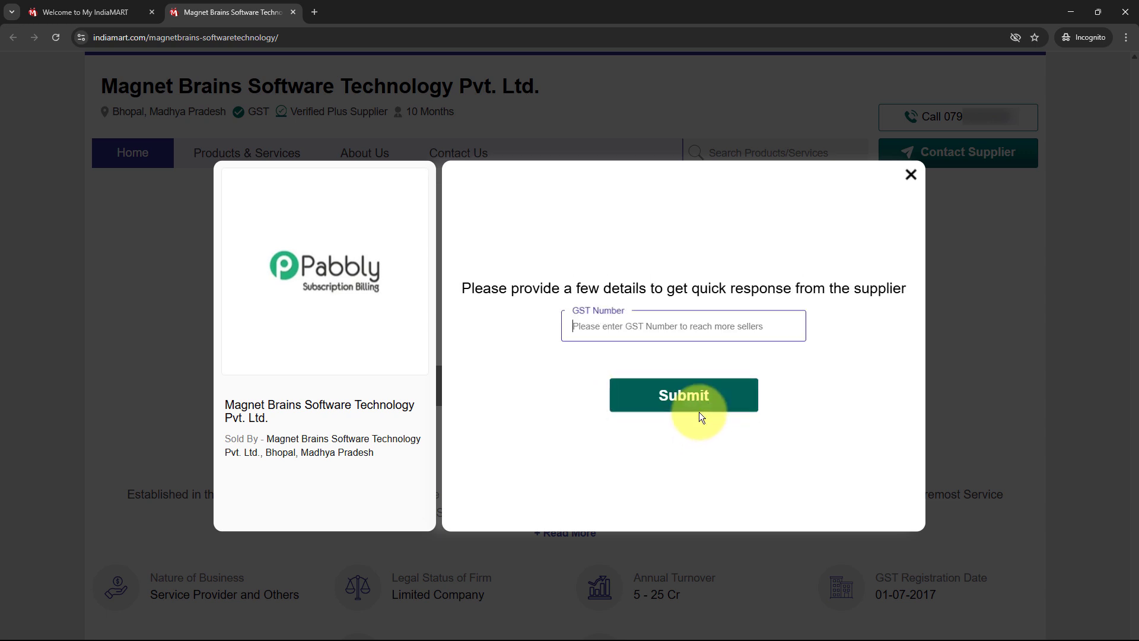
Fill in the buyer's GST number, submit the enquiry to the supplier and check the confirmation message.
left_click(674, 333)
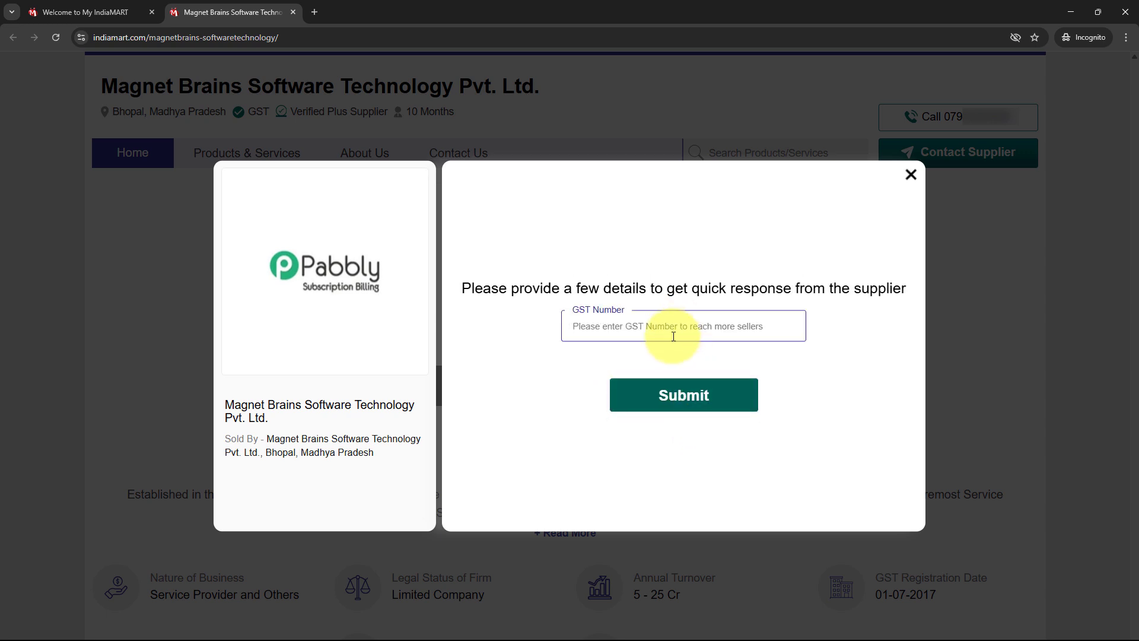
type("123456789000000")
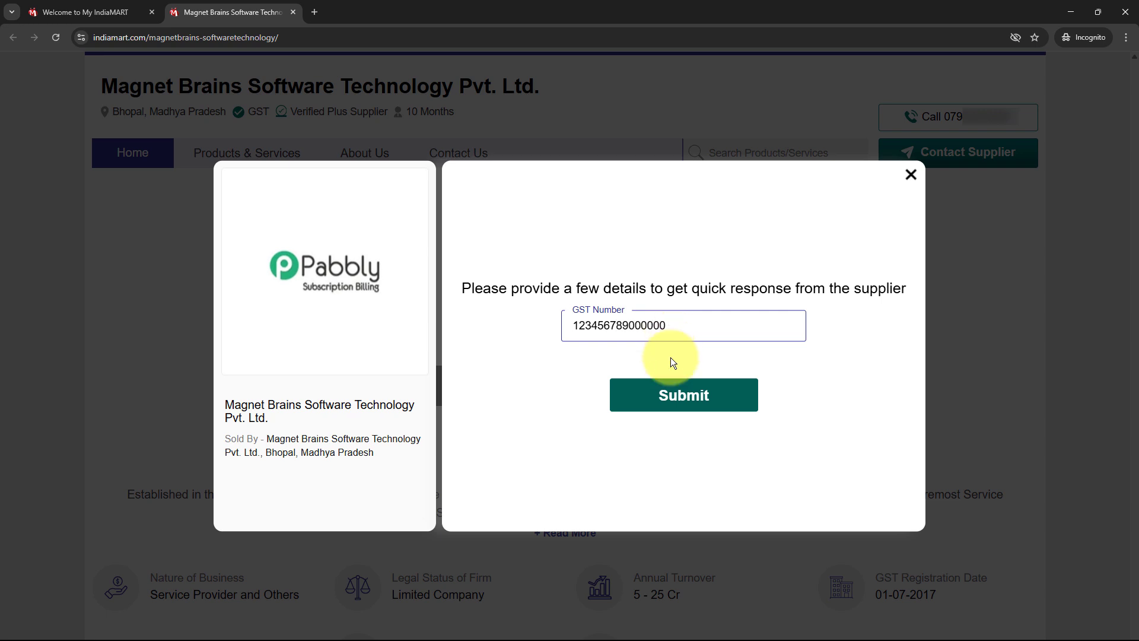
left_click(681, 388)
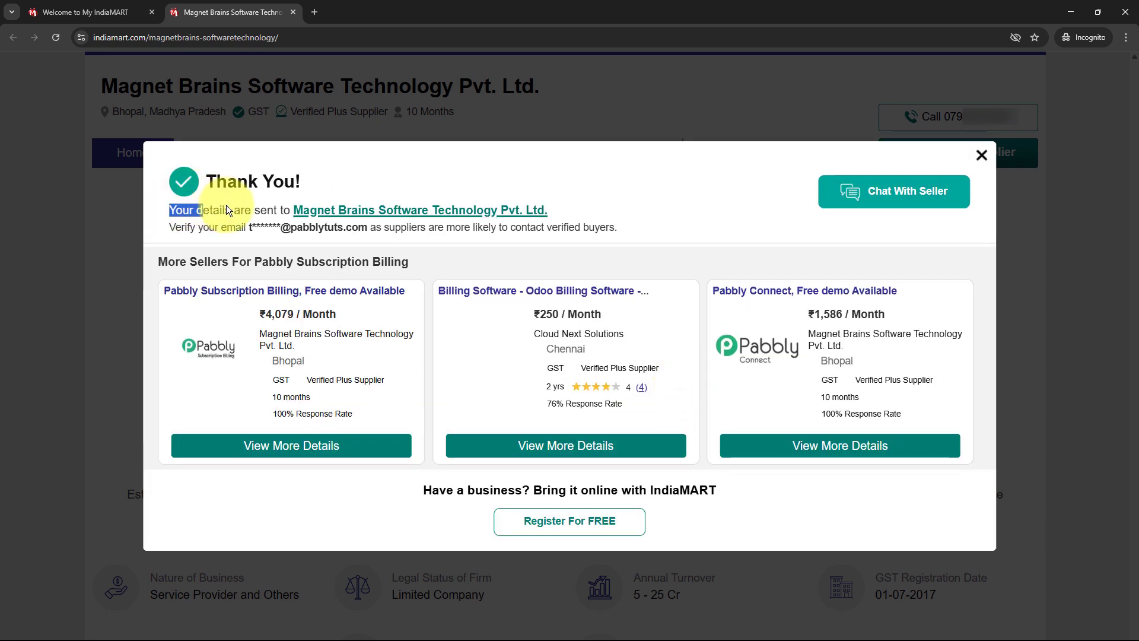
left_click_drag(227, 206, 277, 208)
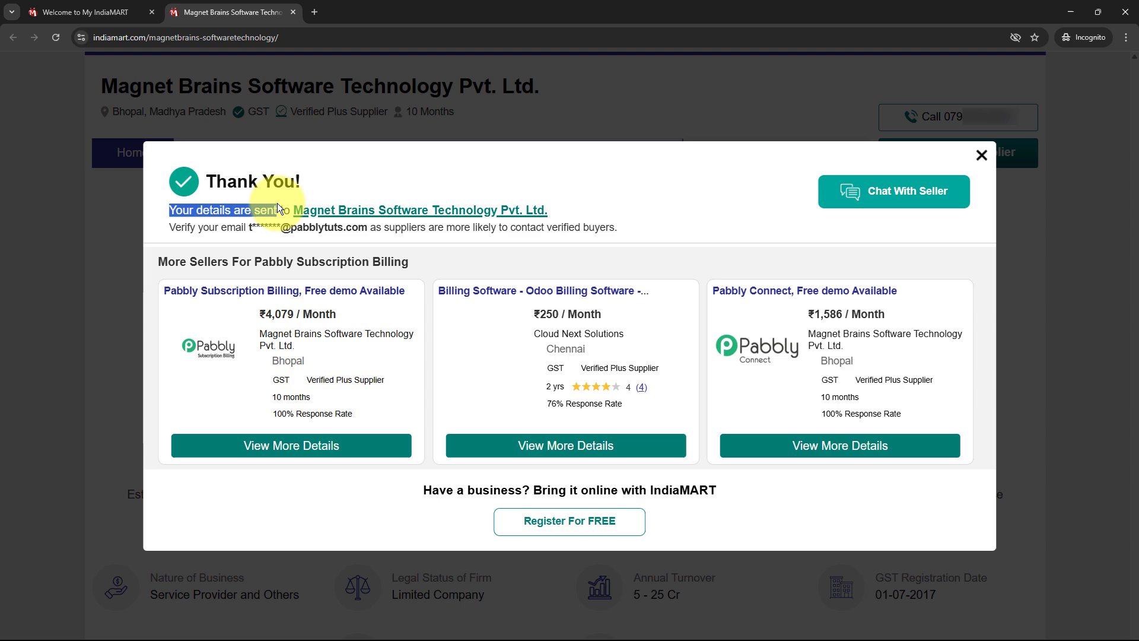
left_click(516, 165)
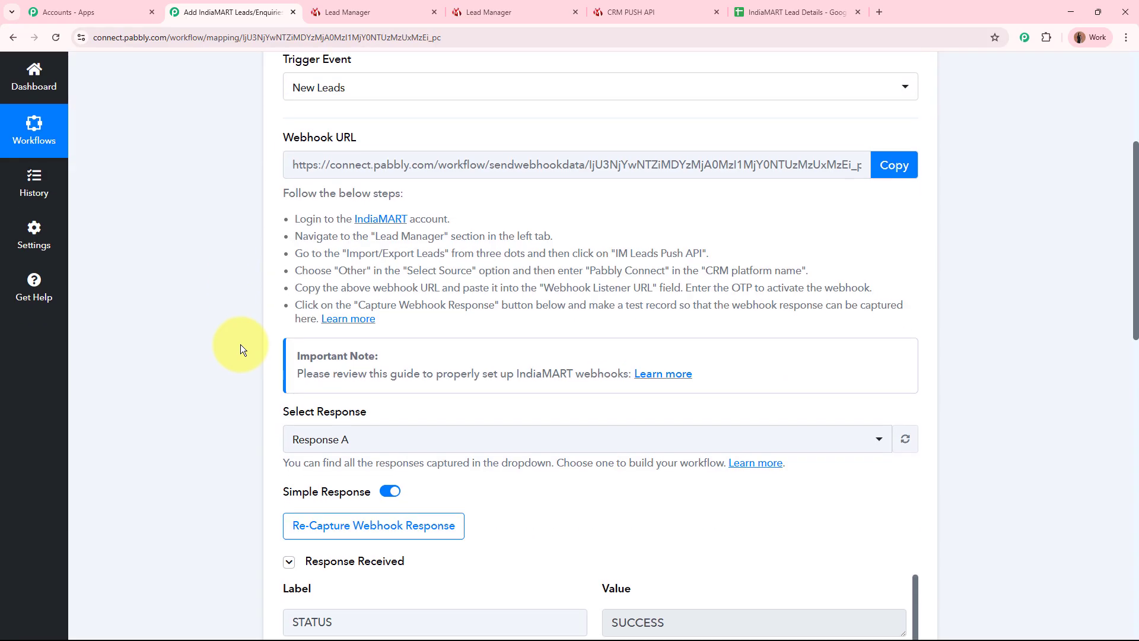
In Pabbly Connect, examine the captured webhook response's query ID, subject and sender details, including name, mobile, email, company, country and address.
scroll(240, 344, "down", 5)
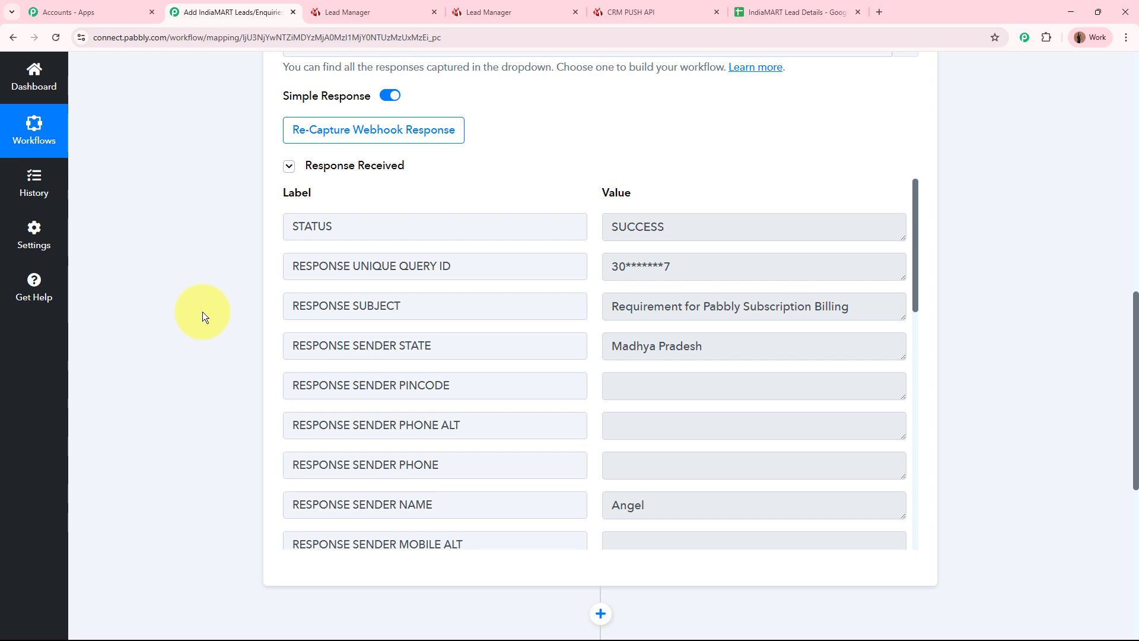
left_click_drag(681, 261, 579, 268)
left_click_drag(614, 305, 876, 303)
left_click_drag(730, 344, 582, 341)
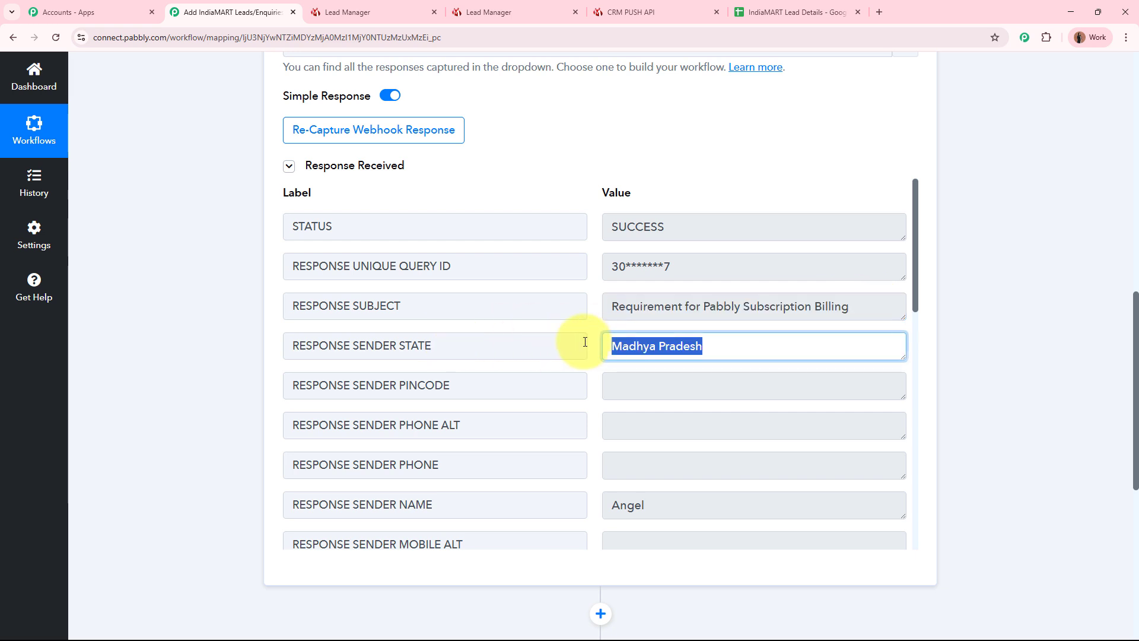
scroll(615, 310, "down", 4)
left_click_drag(649, 268, 592, 261)
left_click_drag(730, 344, 559, 346)
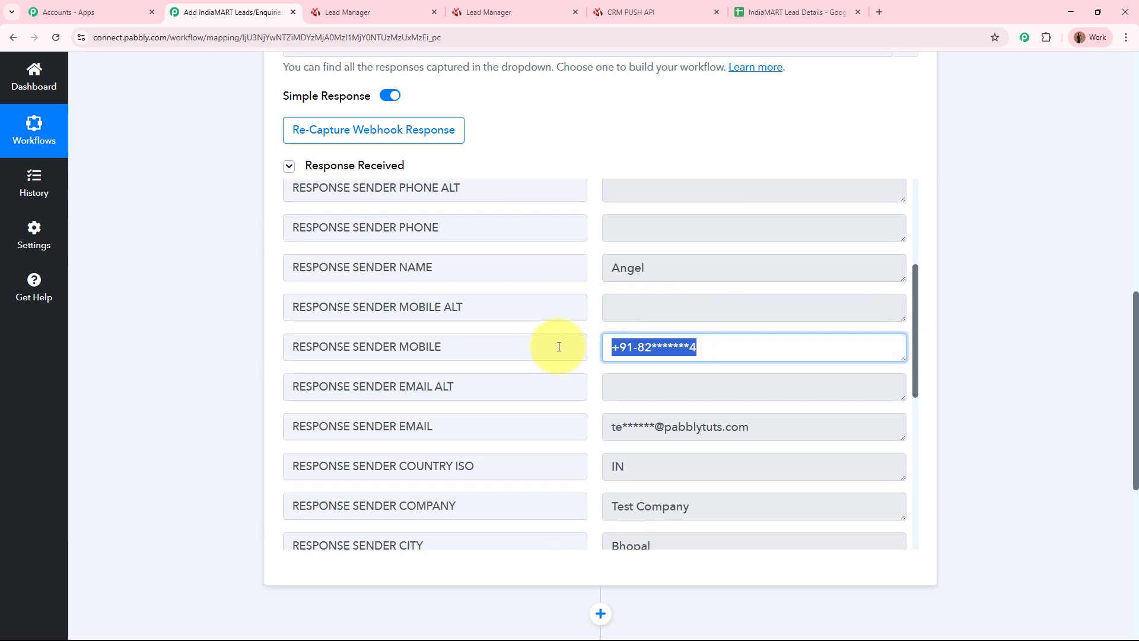
scroll(557, 346, "down", 3)
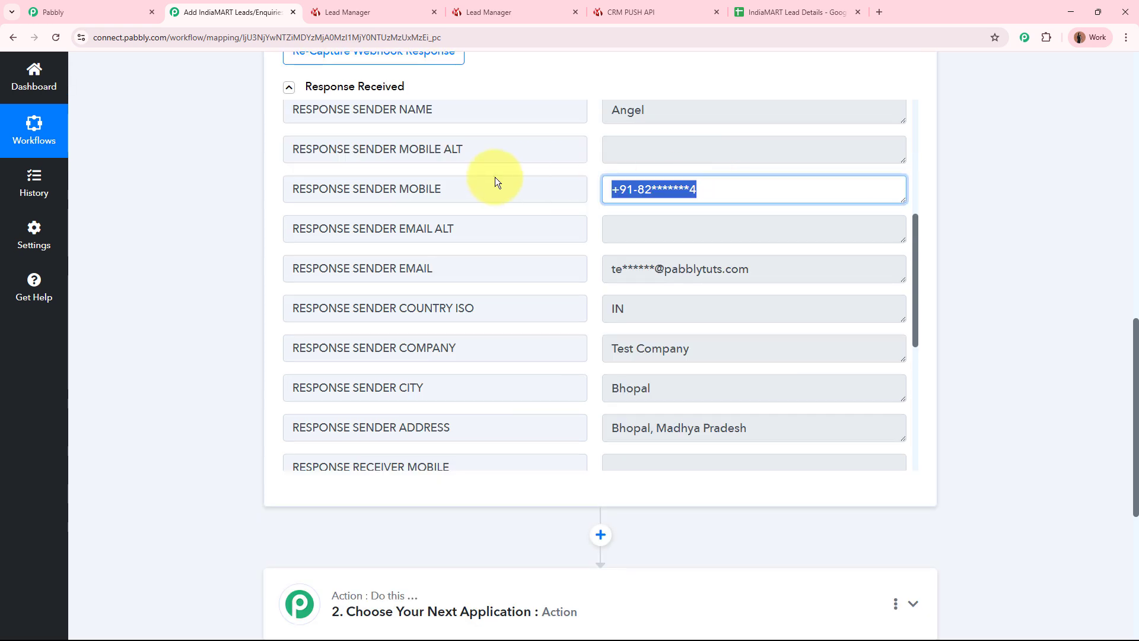
left_click_drag(796, 272, 508, 279)
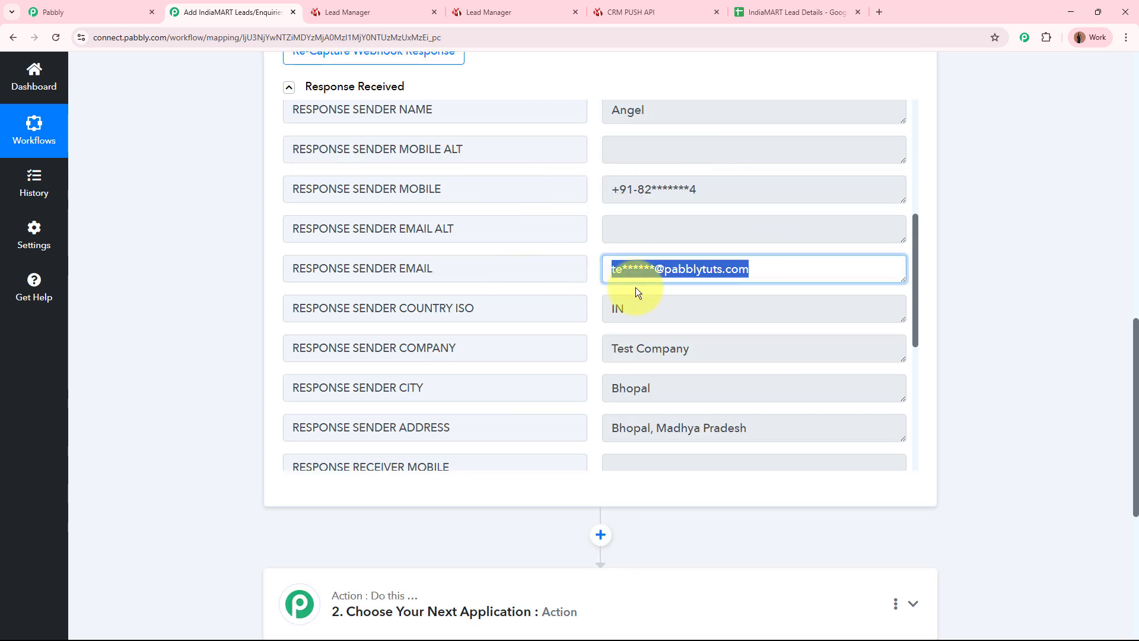
scroll(674, 292, "down", 2)
left_click_drag(728, 264, 539, 255)
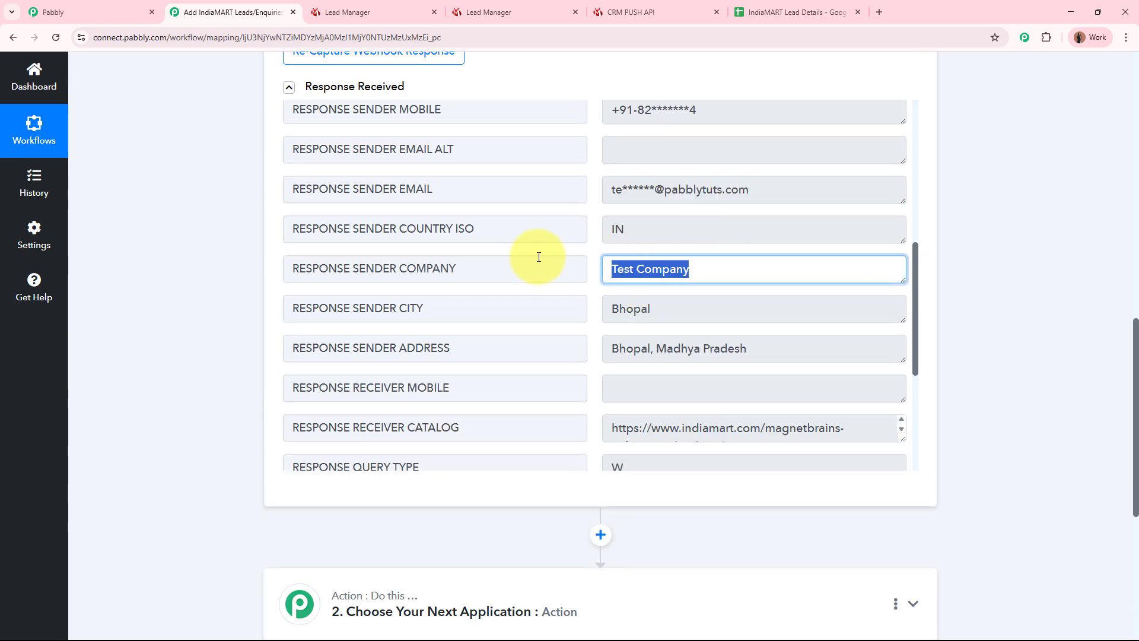
left_click_drag(664, 235, 580, 261)
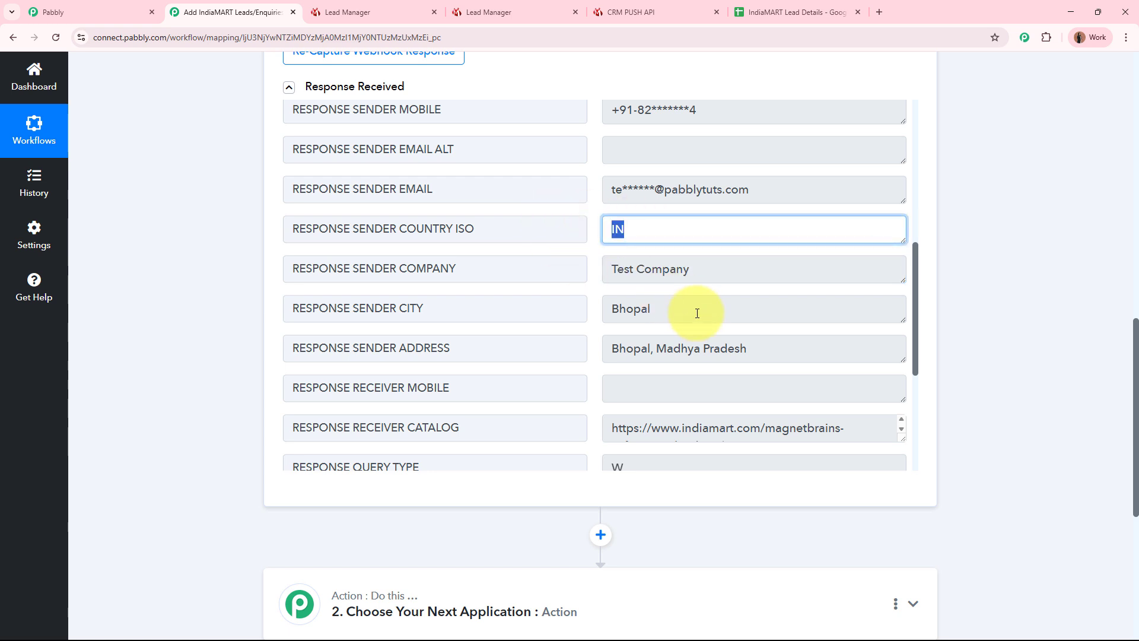
left_click_drag(694, 313, 485, 302)
left_click_drag(772, 351, 510, 342)
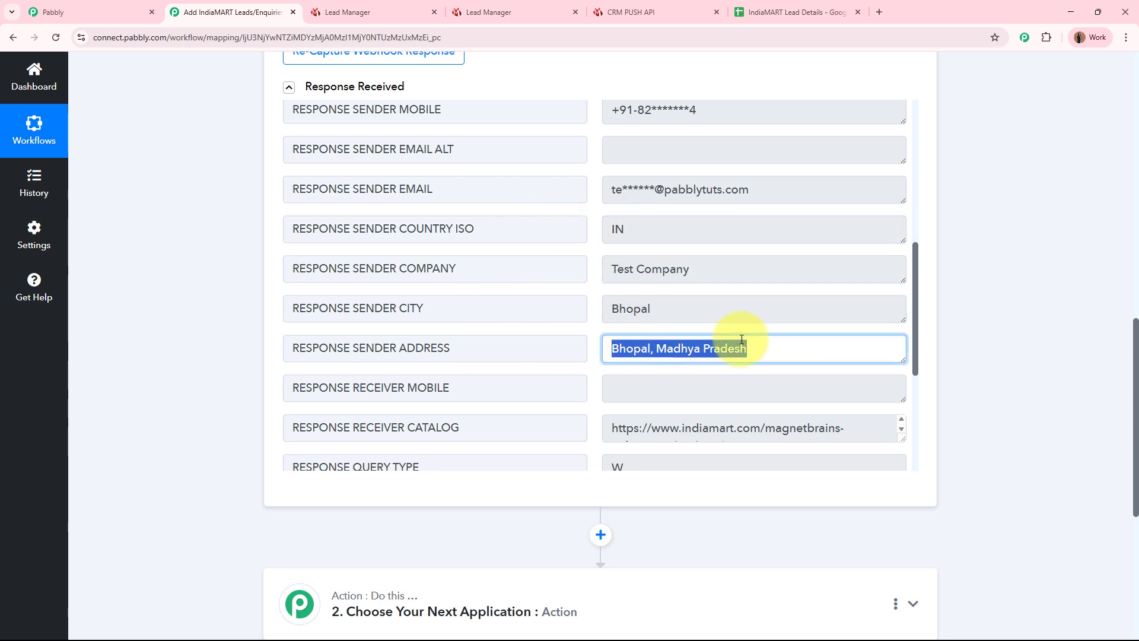
Examine the query time and the full query message in the captured webhook response.
scroll(742, 340, "down", 4)
left_click_drag(751, 339, 620, 349)
left_click(776, 337)
scroll(776, 337, "down", 3)
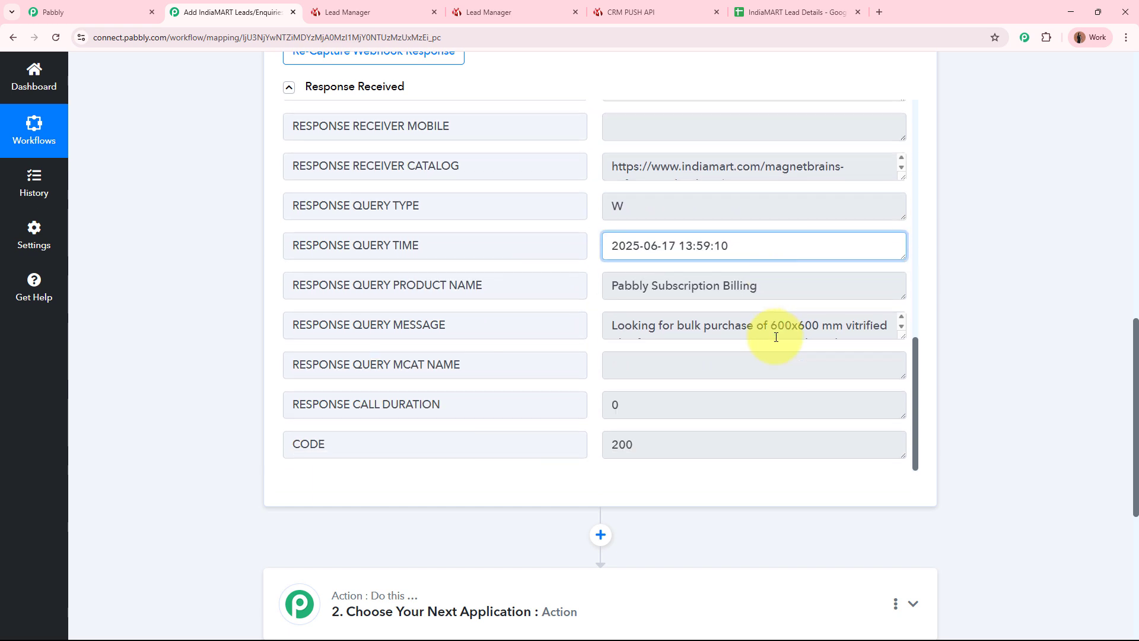
left_click_drag(898, 335, 898, 418)
left_click_drag(614, 327, 721, 361)
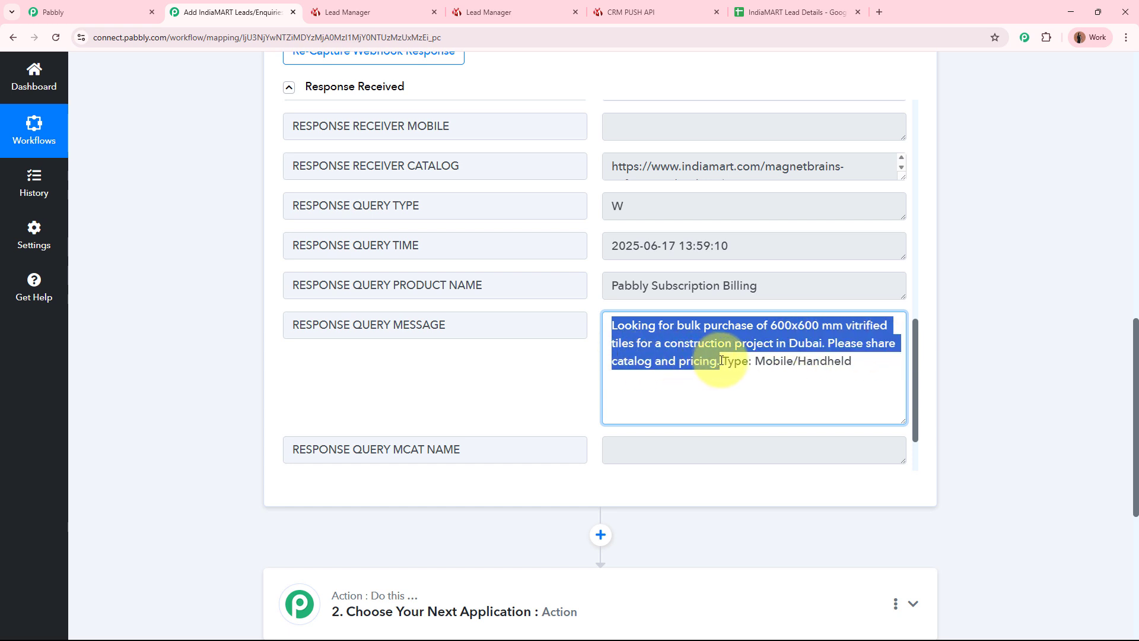
left_click(758, 340)
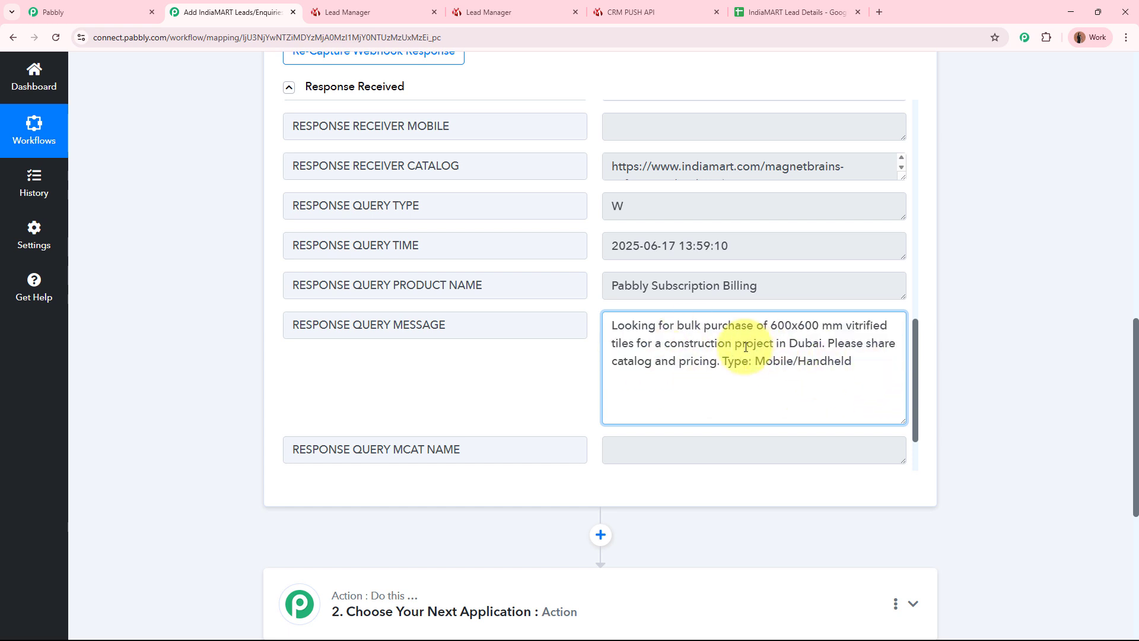
left_click_drag(901, 421, 902, 334)
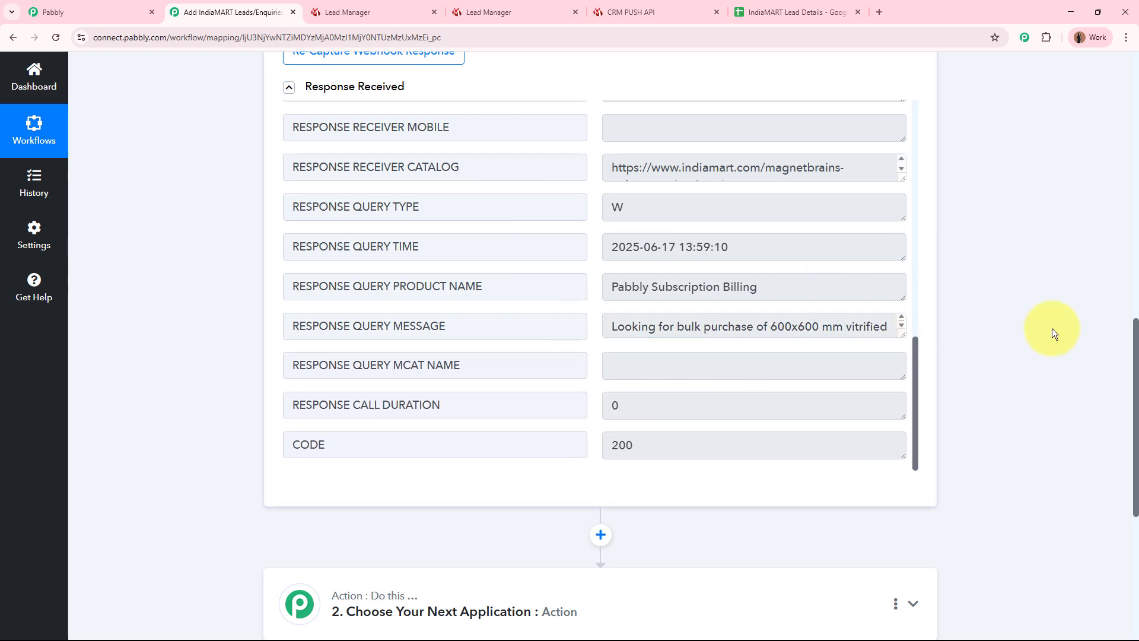
Collapse the IndiaMART trigger step and check the column headers of the IndiaMART Lead Details spreadsheet.
scroll(1050, 326, "up", 9)
scroll(1044, 323, "up", 4)
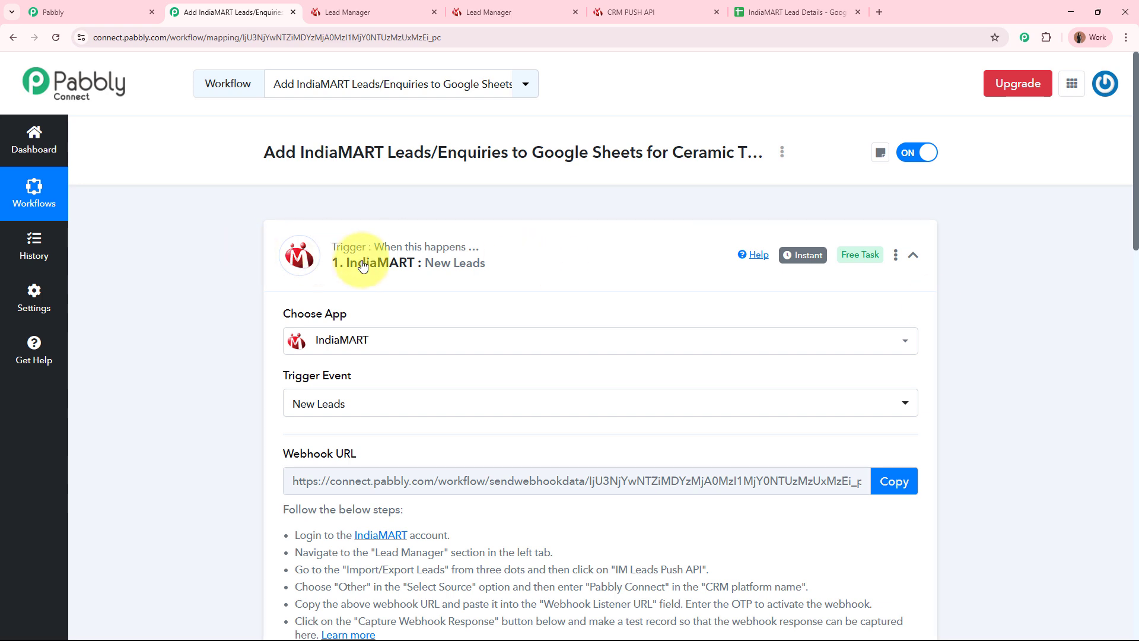
left_click(606, 266)
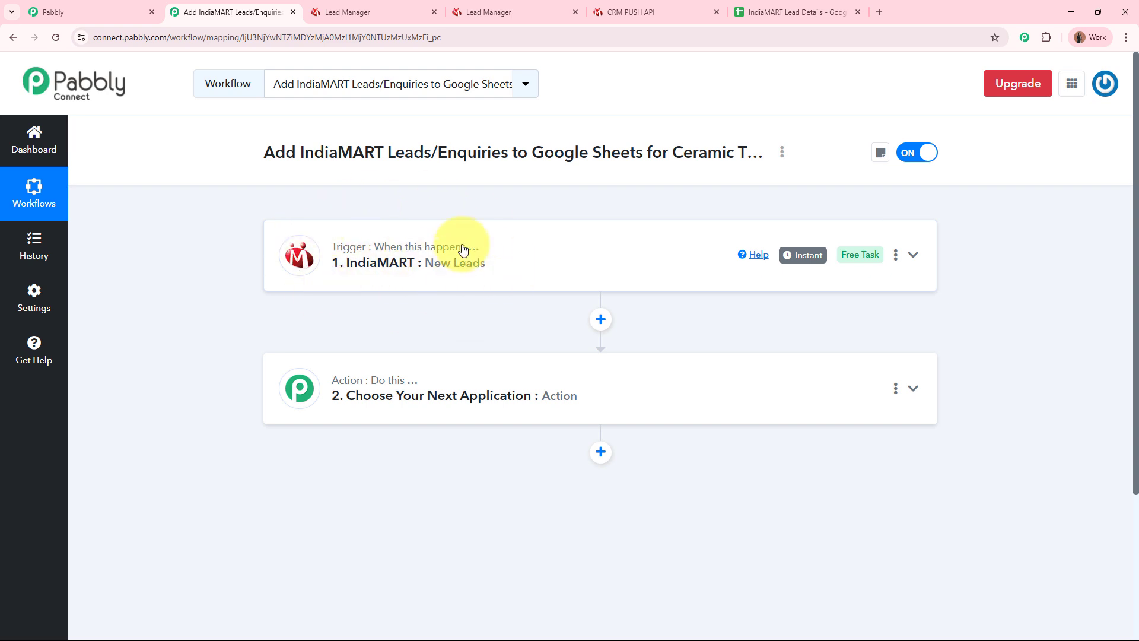
left_click(856, 6)
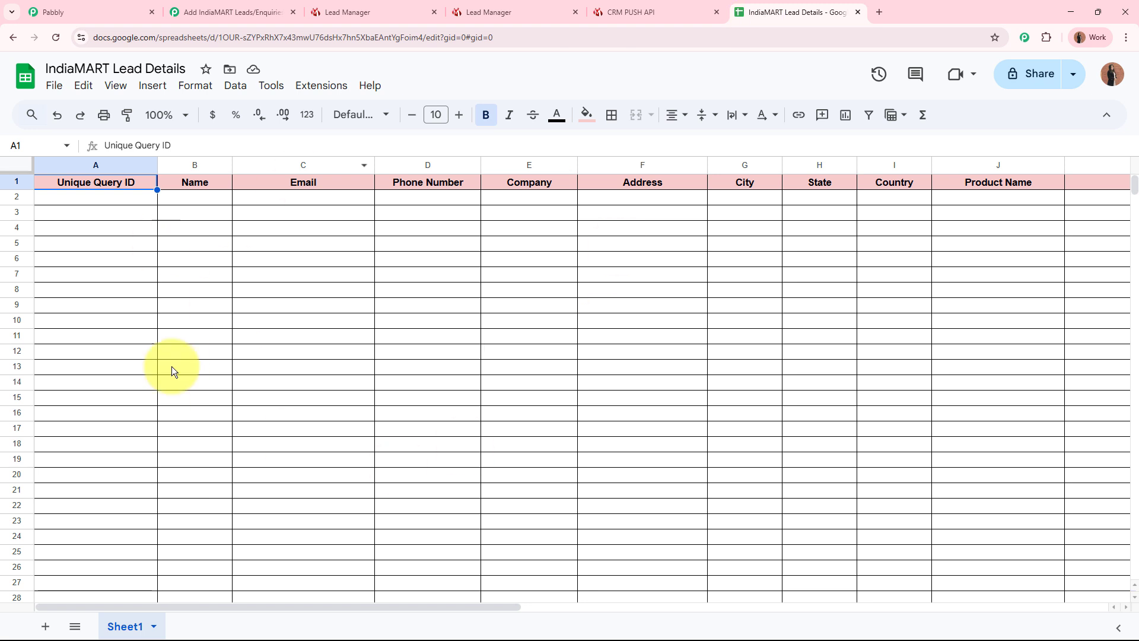
left_click(211, 5)
Set the workflow's action step to Google Sheets with the Add New Row action event.
left_click(698, 379)
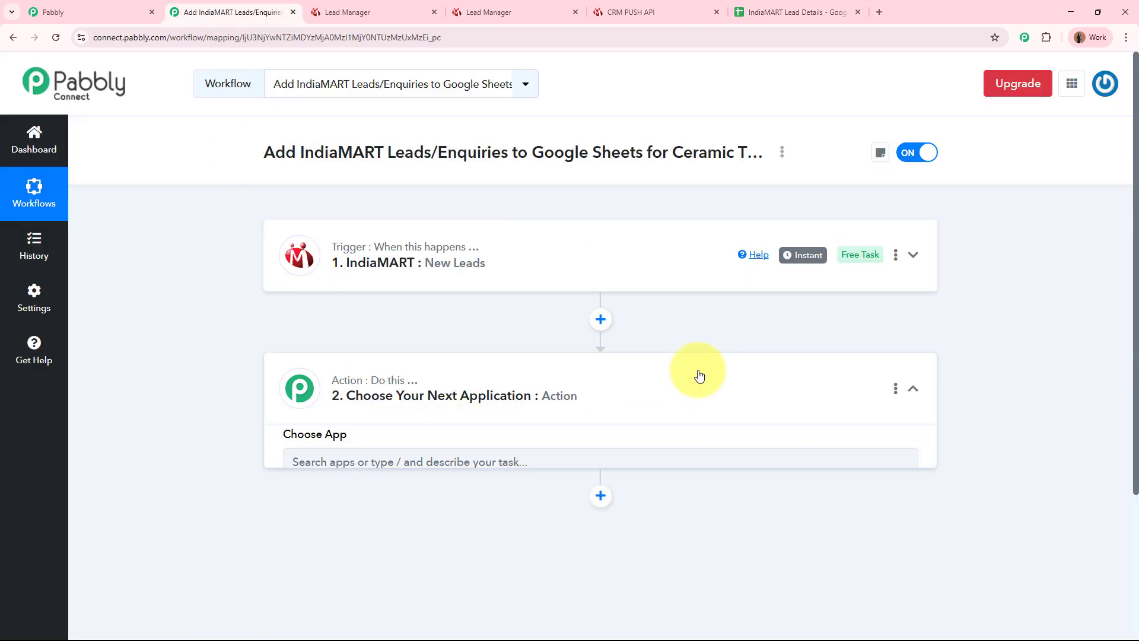
scroll(699, 374, "down", 3)
left_click(601, 303)
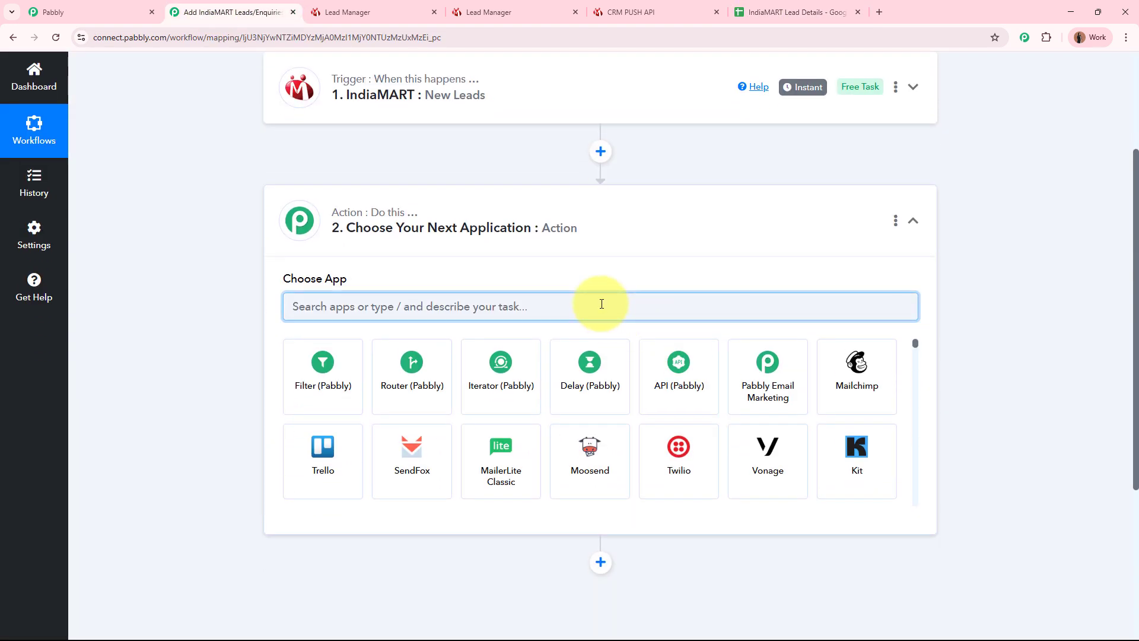
type("Google")
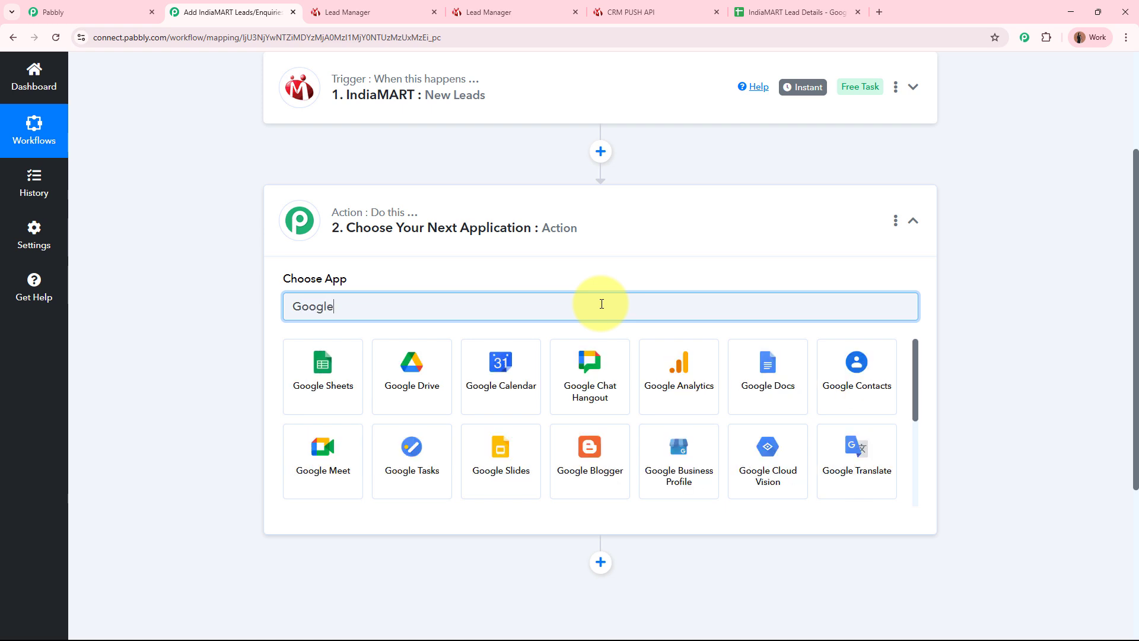
left_click(325, 395)
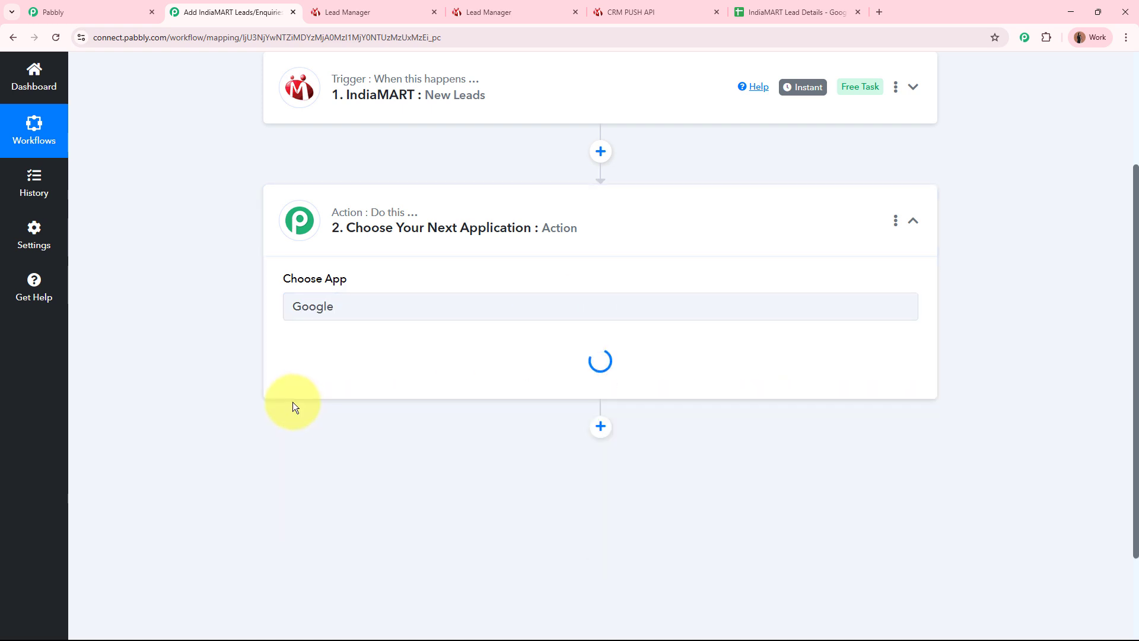
left_click(331, 372)
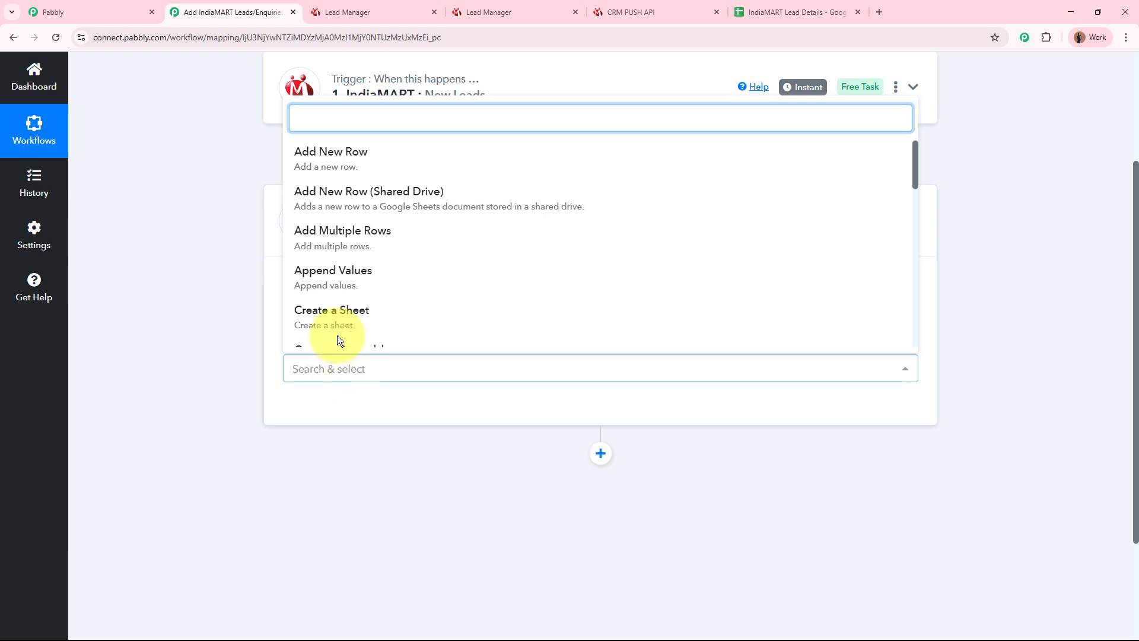
left_click(347, 159)
Start a new Google Sheets connection for the action step and choose the work Google account for sign-in.
left_click(302, 411)
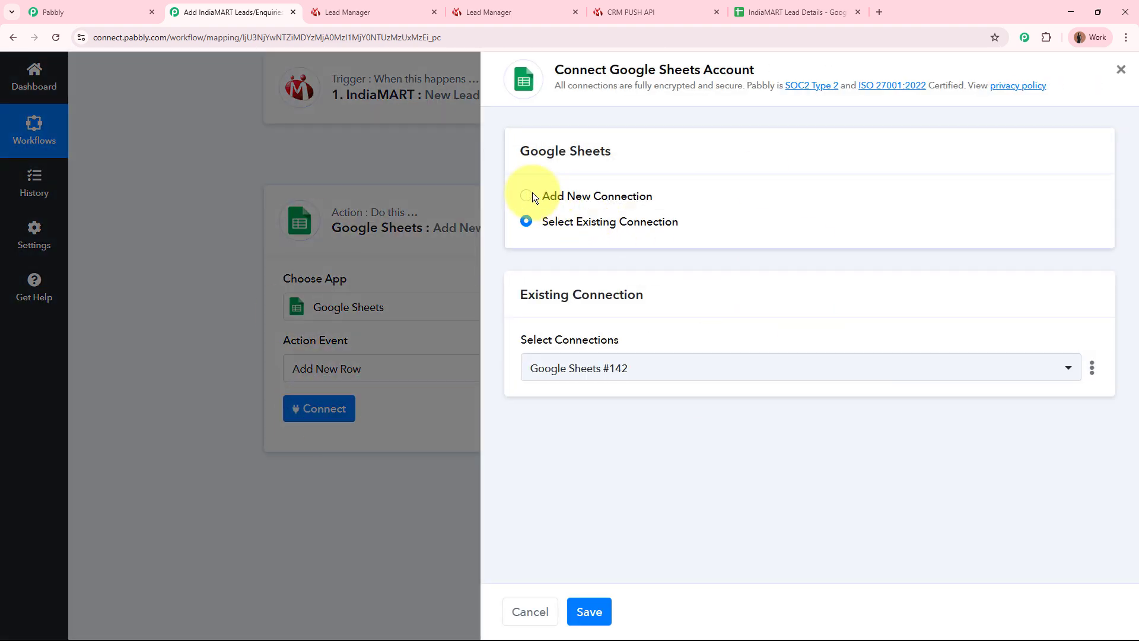
left_click(528, 195)
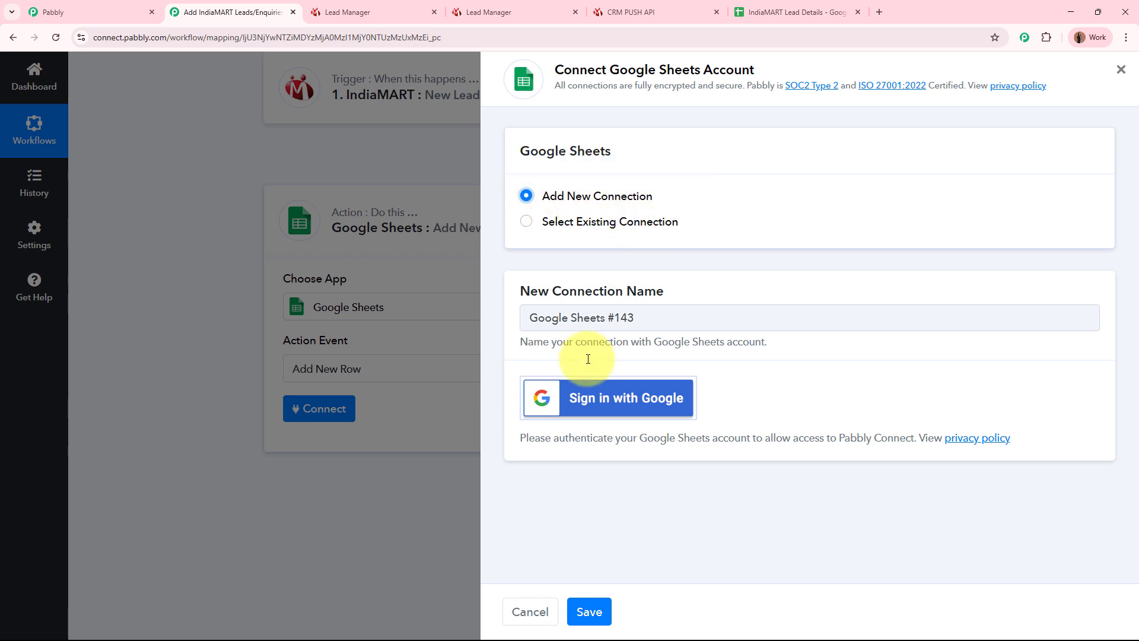
left_click(648, 405)
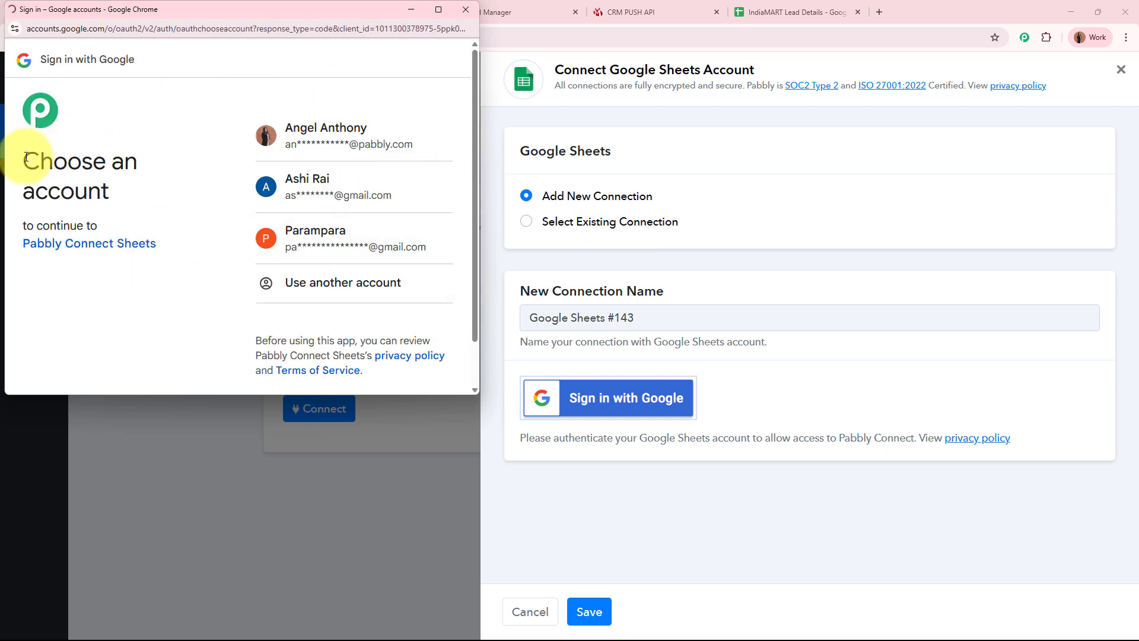
left_click_drag(23, 159, 141, 190)
left_click(142, 190)
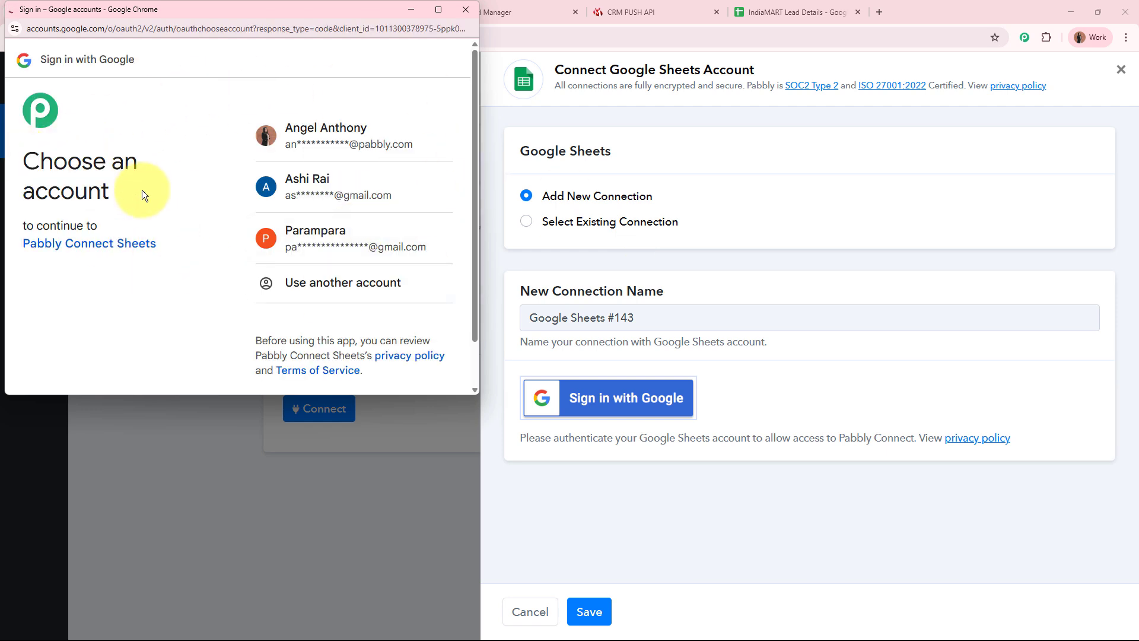
left_click(354, 149)
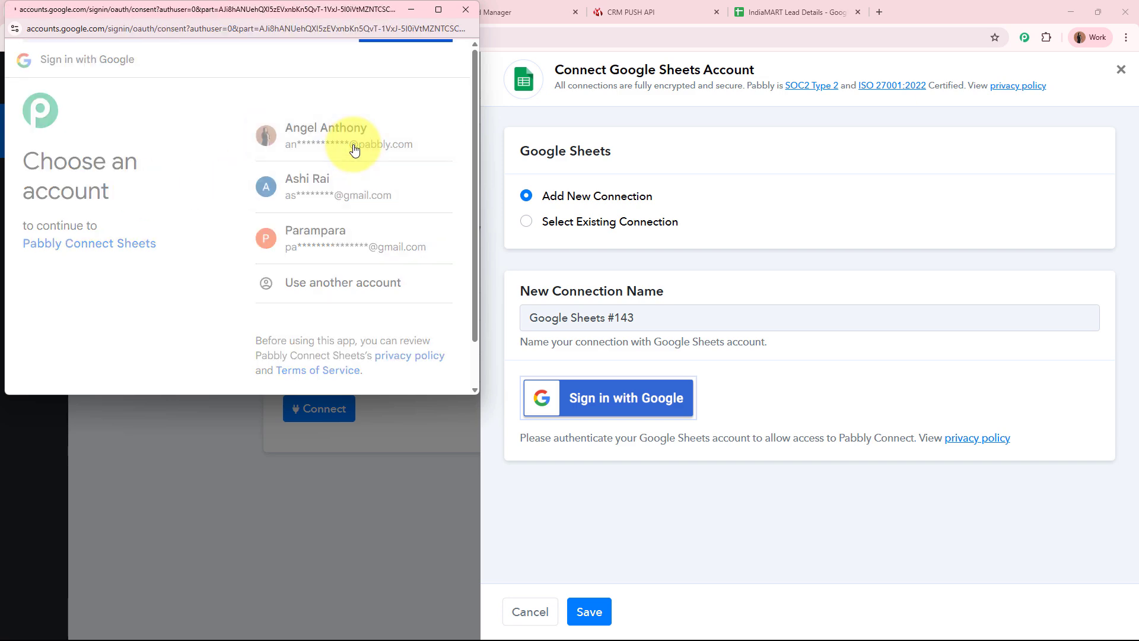
Allow Pabbly Connect Sheets to access the Google account and acknowledge the authorization.
scroll(357, 172, "down", 3)
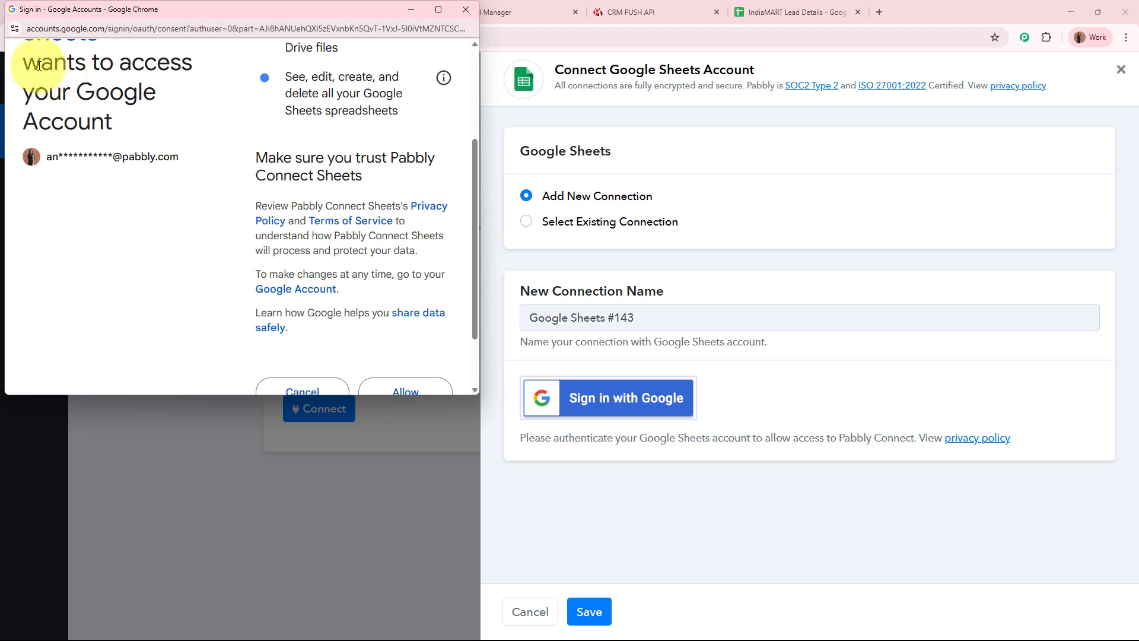
left_click_drag(24, 59, 152, 130)
scroll(216, 194, "down", 2)
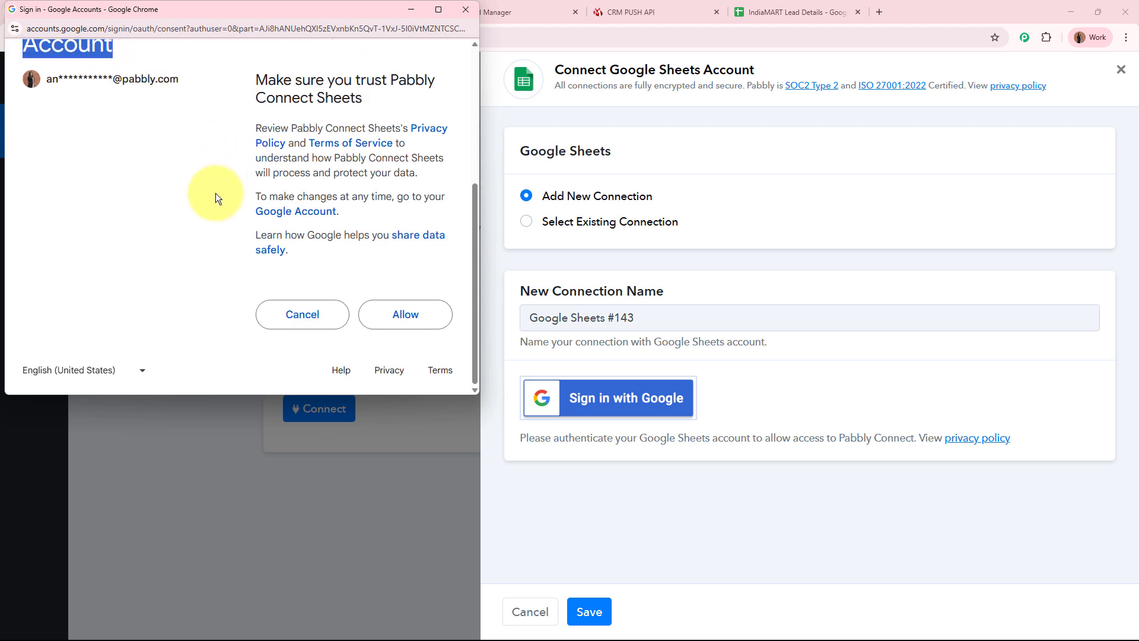
left_click(442, 324)
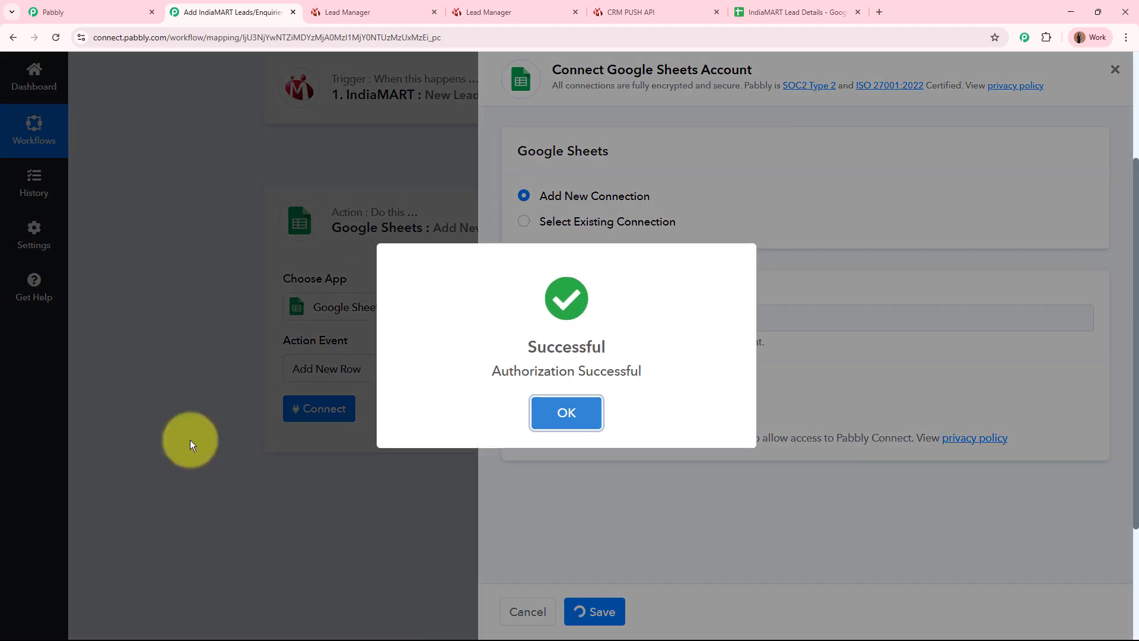
left_click(565, 412)
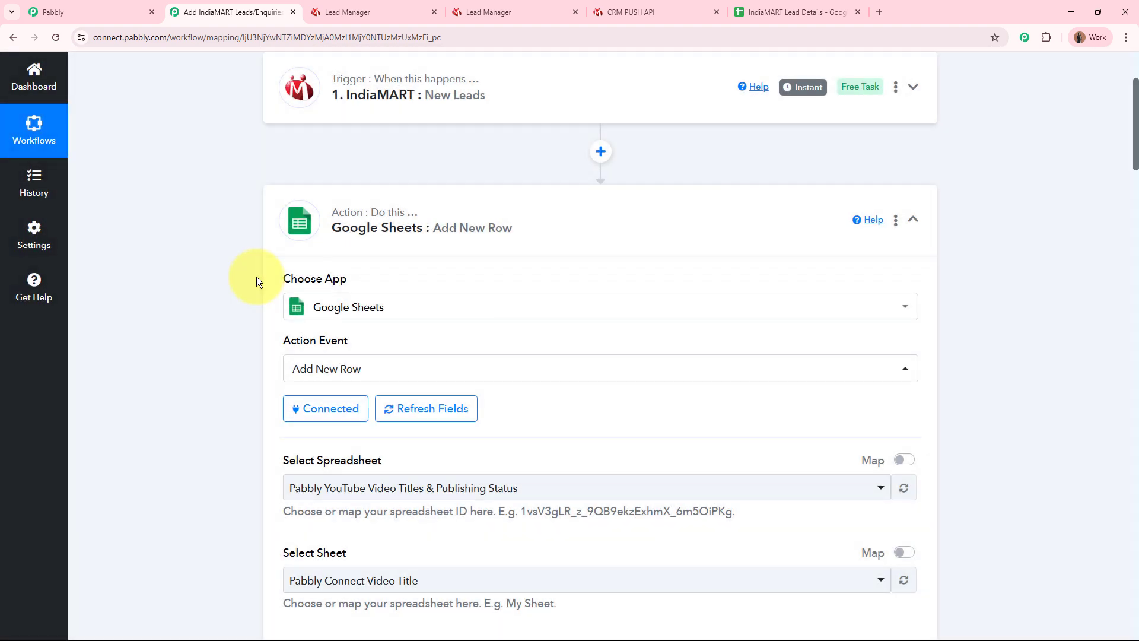
Check the target spreadsheet's title and select IndiaMART Lead Details as the action's spreadsheet.
scroll(166, 303, "down", 4)
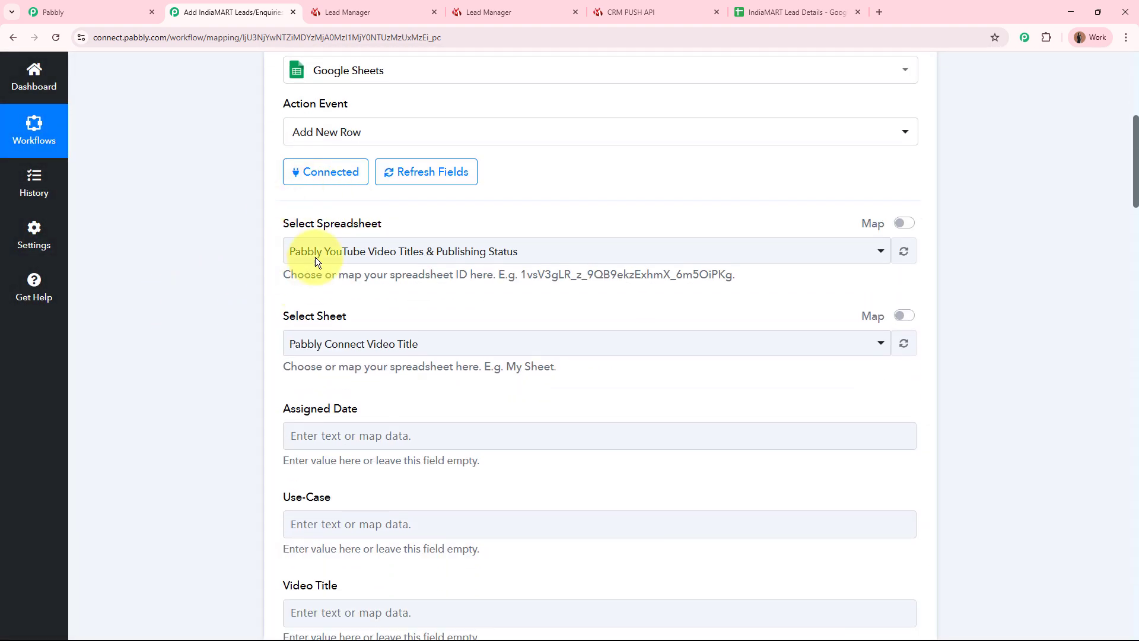
left_click(758, 5)
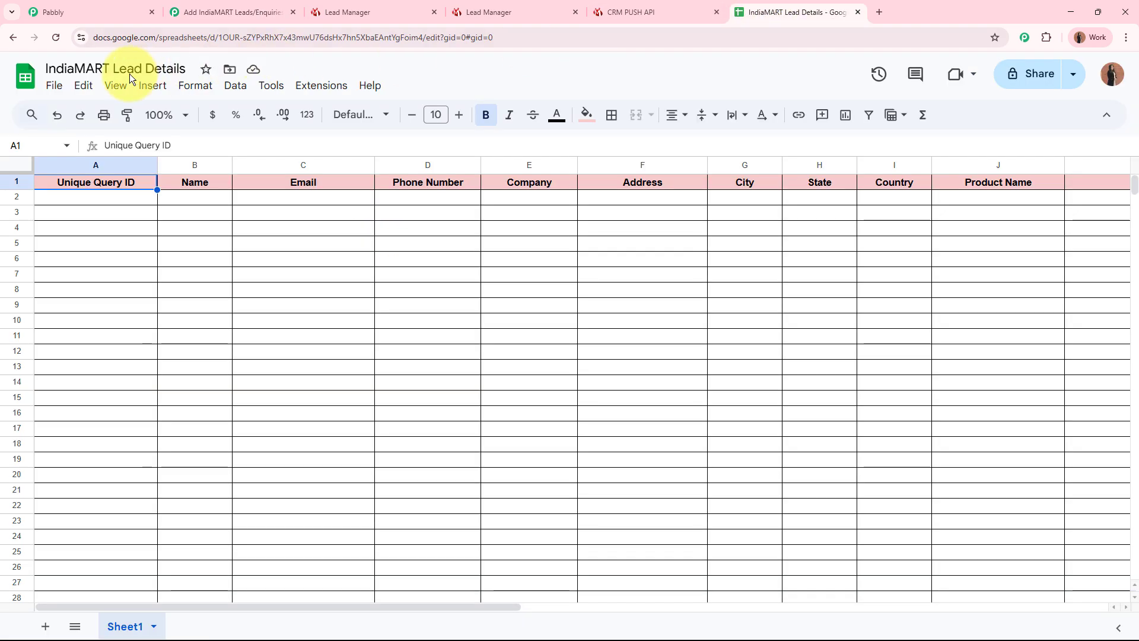
left_click(212, 4)
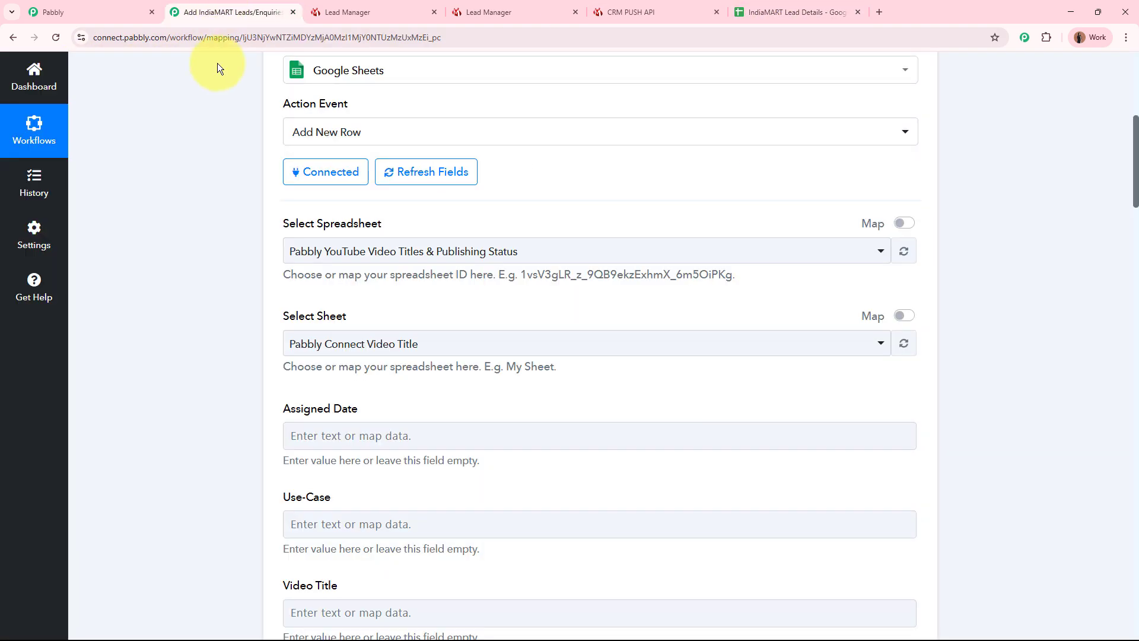
left_click(332, 251)
left_click(341, 348)
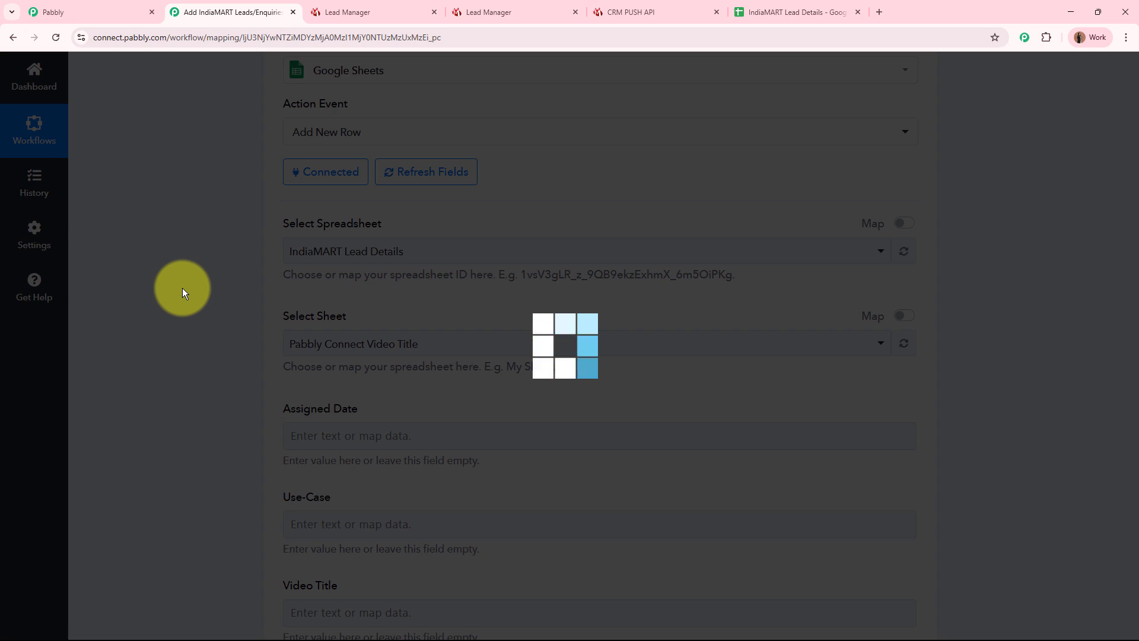
Check the sheet name in the spreadsheet and select Sheet1 as the action's sheet.
left_click(772, 5)
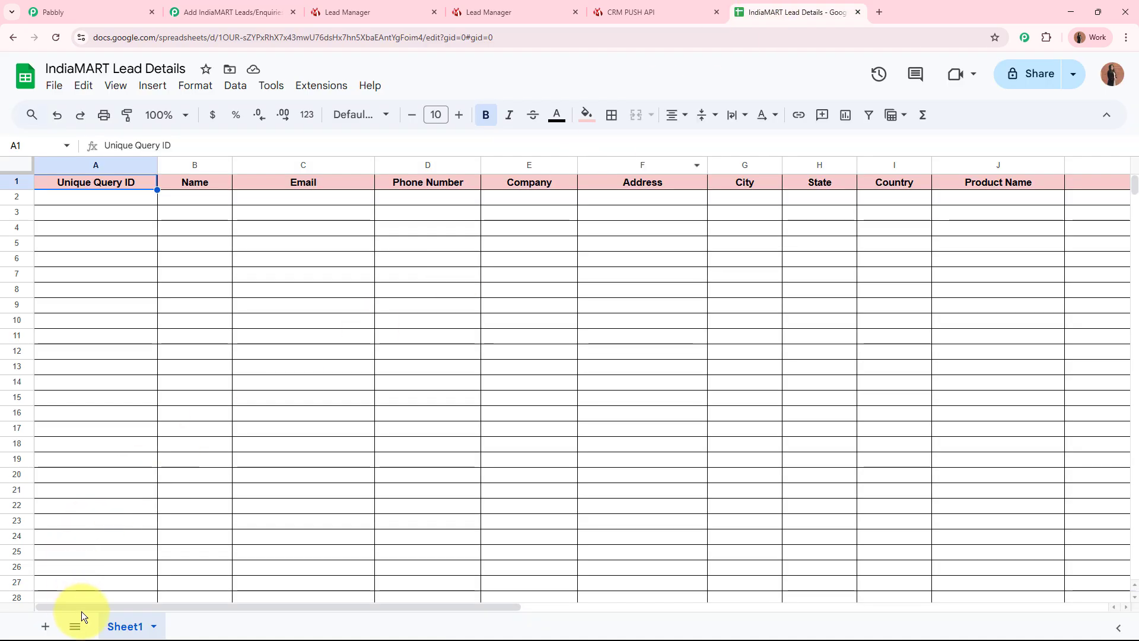
left_click(255, 4)
left_click(309, 345)
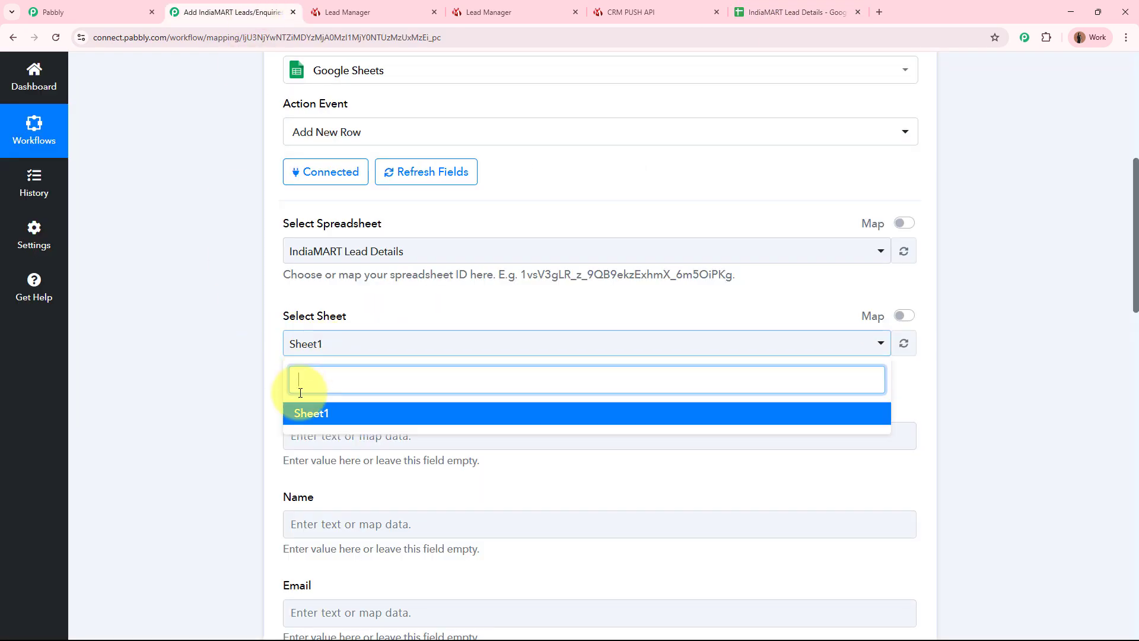
left_click(300, 408)
Review the column fields and map Unique Query ID to the IndiaMART trigger's Response Unique Query ID.
scroll(200, 382, "down", 4)
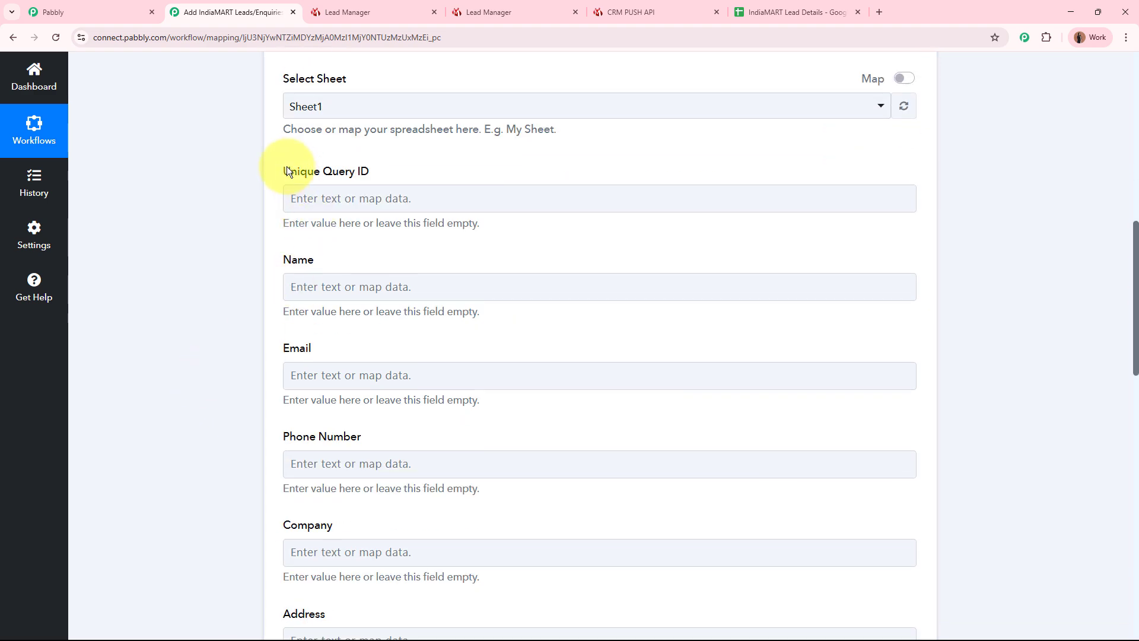
scroll(375, 254, "down", 12)
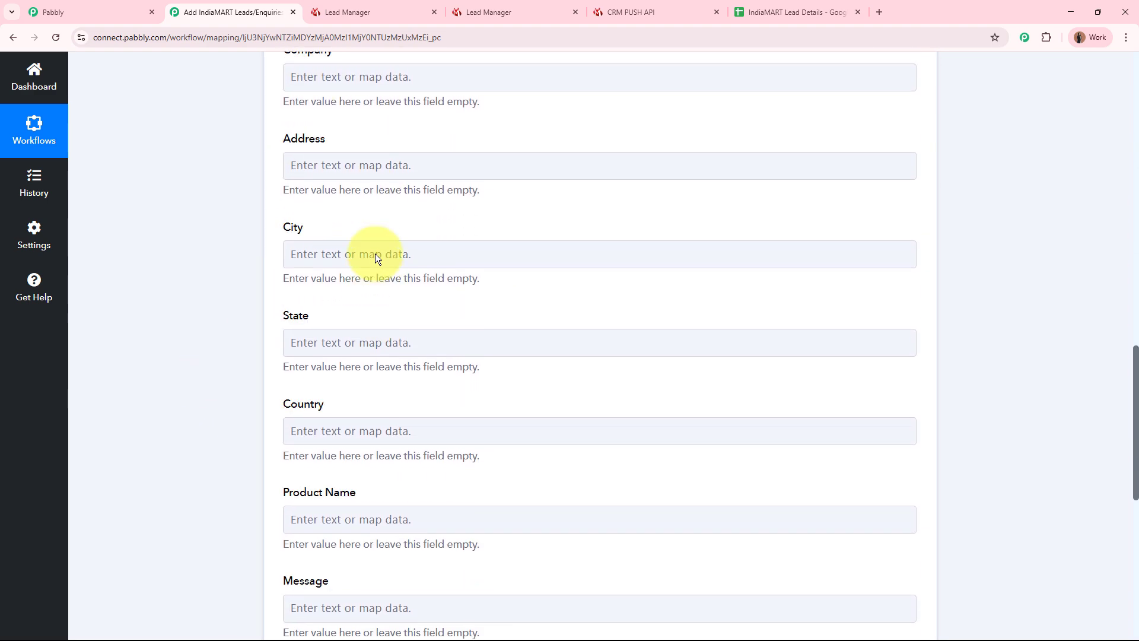
scroll(226, 266, "up", 11)
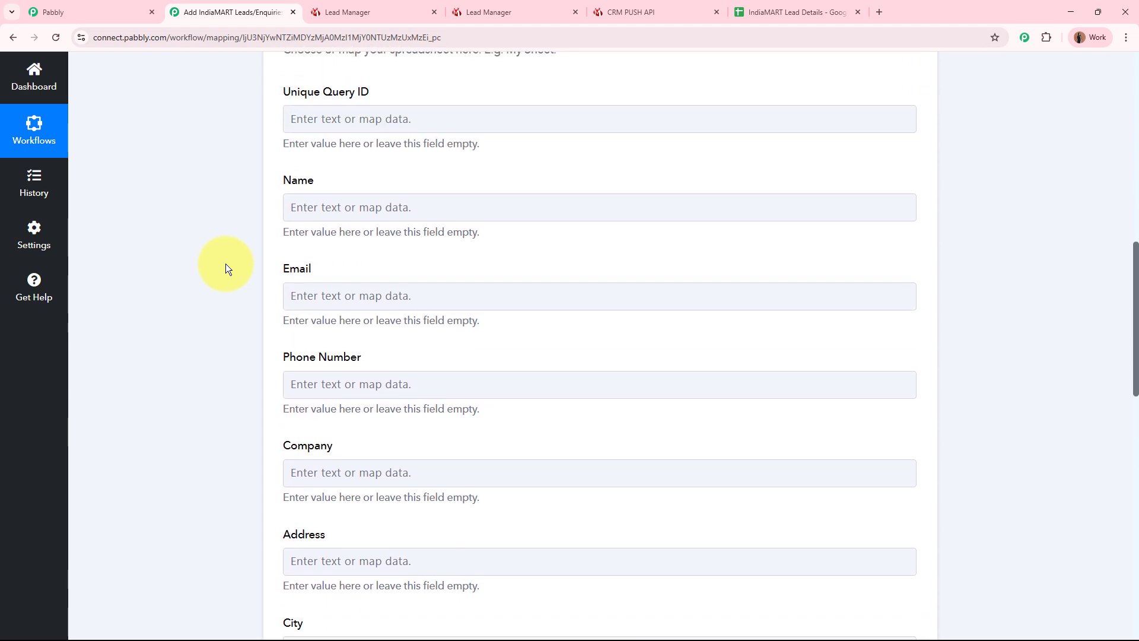
left_click(324, 118)
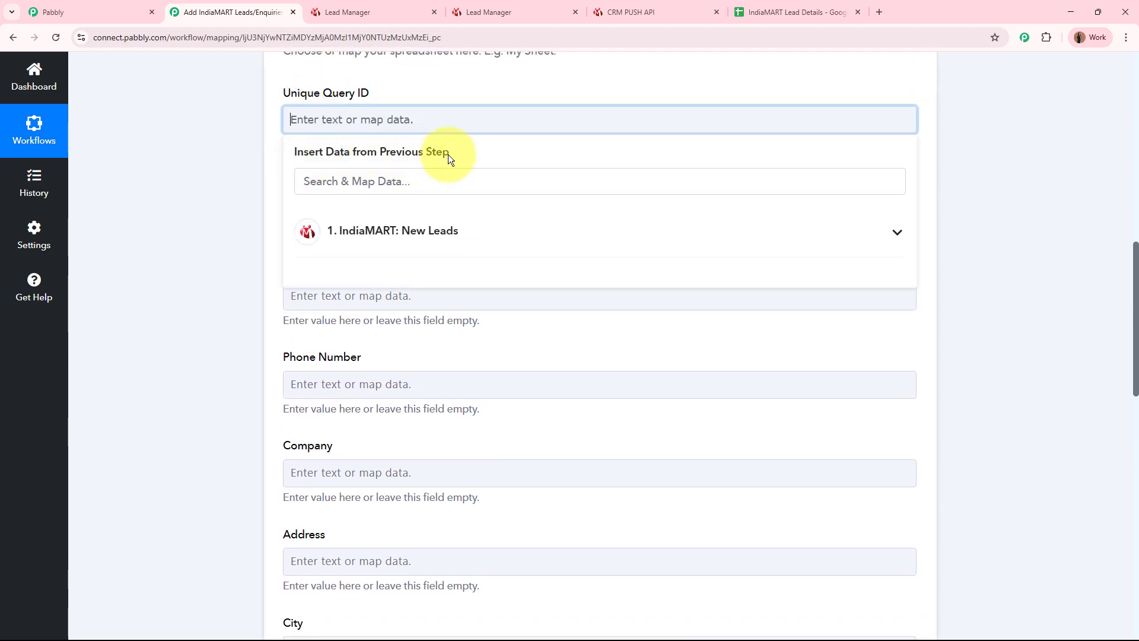
scroll(447, 155, "up", 11)
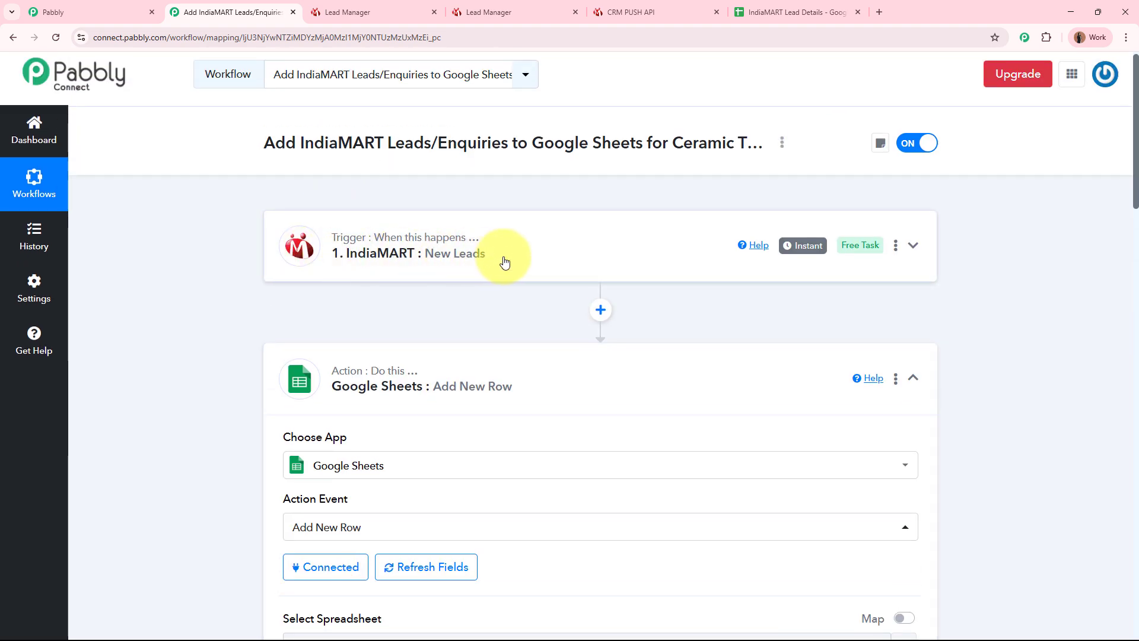
scroll(503, 260, "down", 8)
scroll(503, 262, "down", 3)
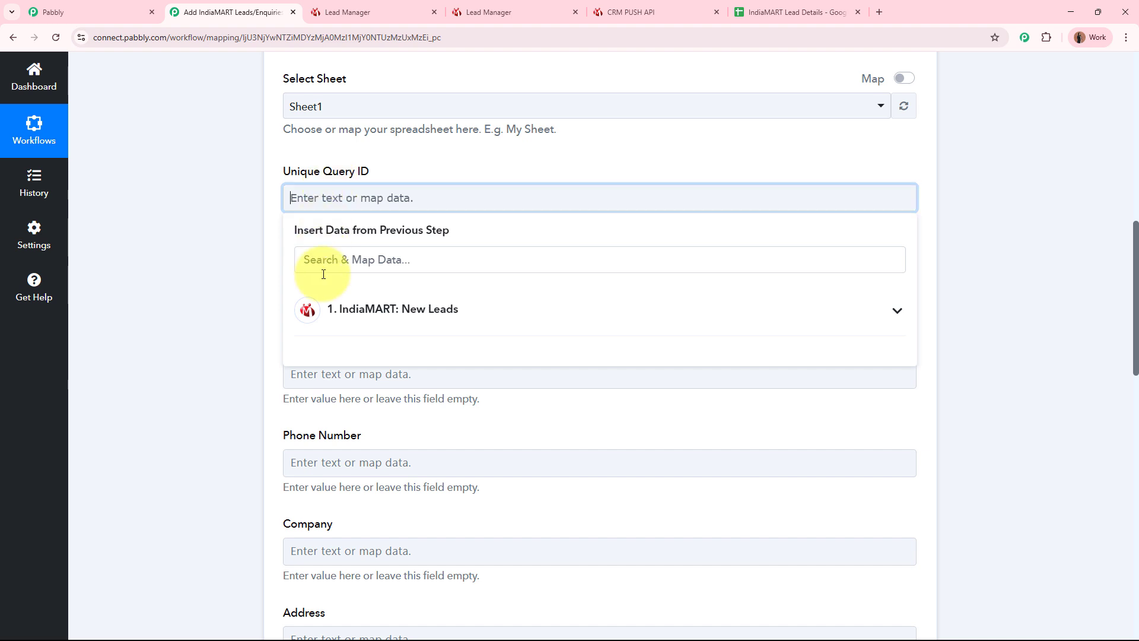
left_click(455, 325)
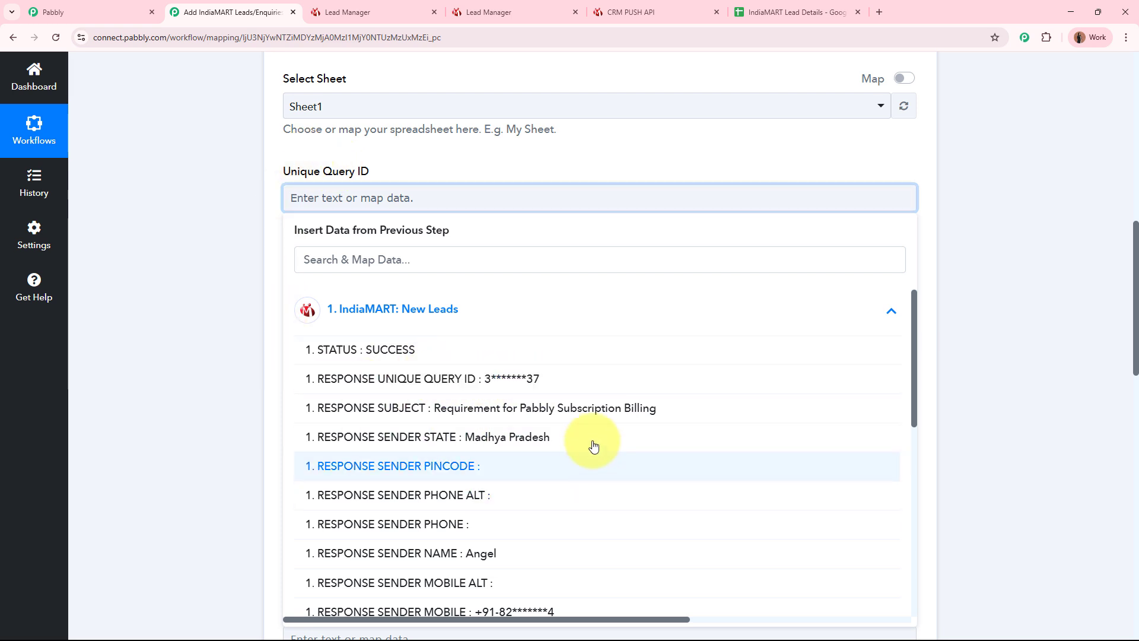
left_click(534, 380)
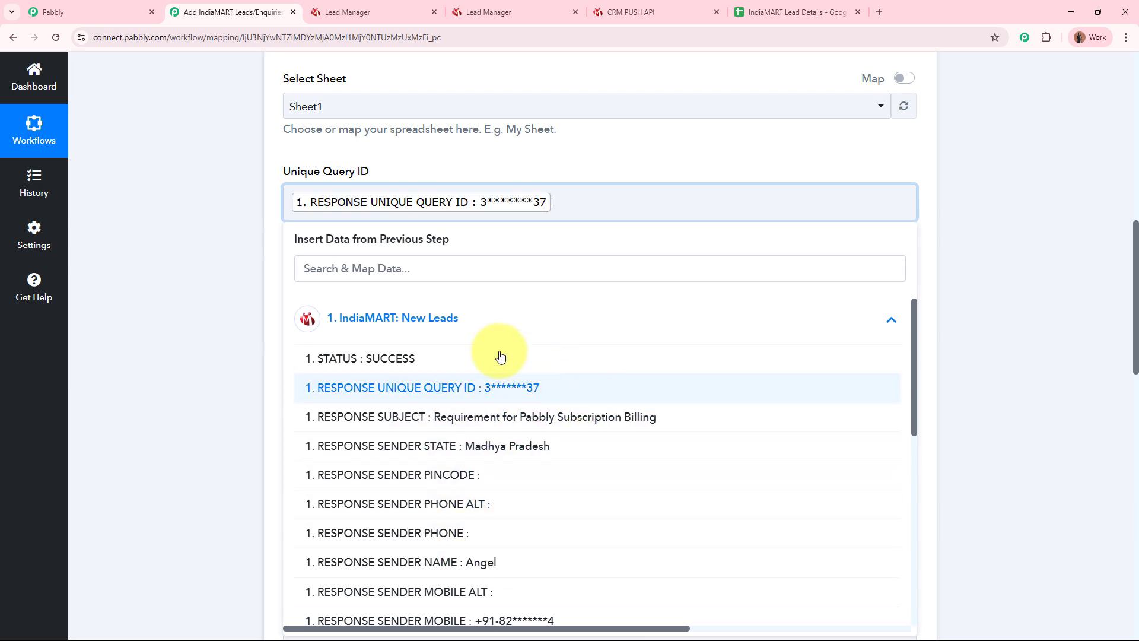
left_click(226, 223)
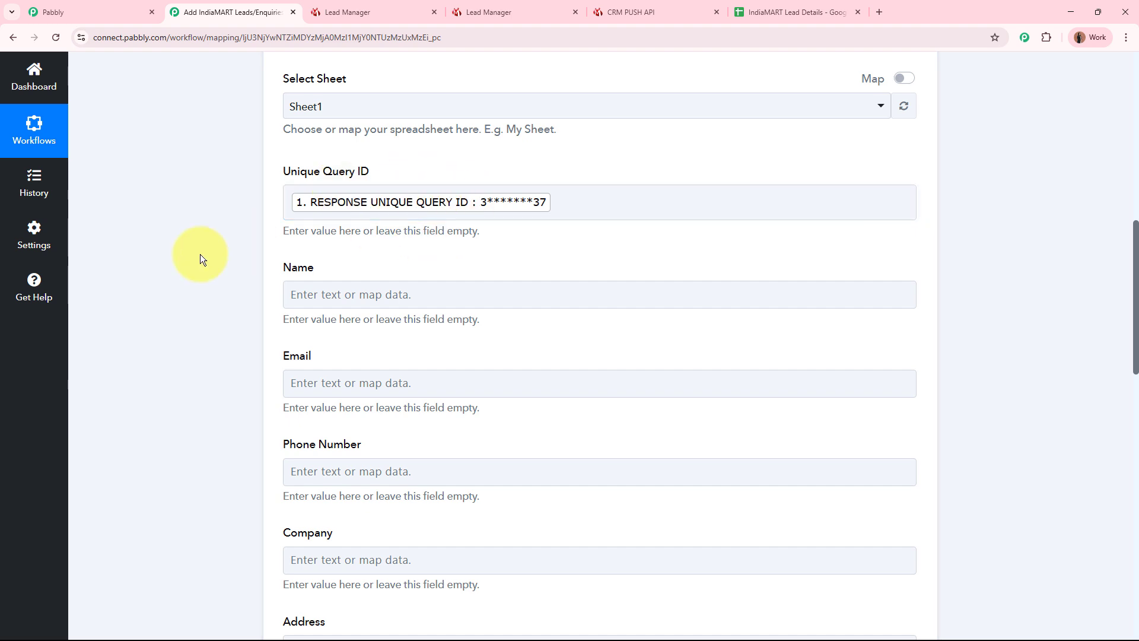
Map the Name field to the IndiaMART trigger's Response Sender Name.
scroll(200, 254, "up", 10)
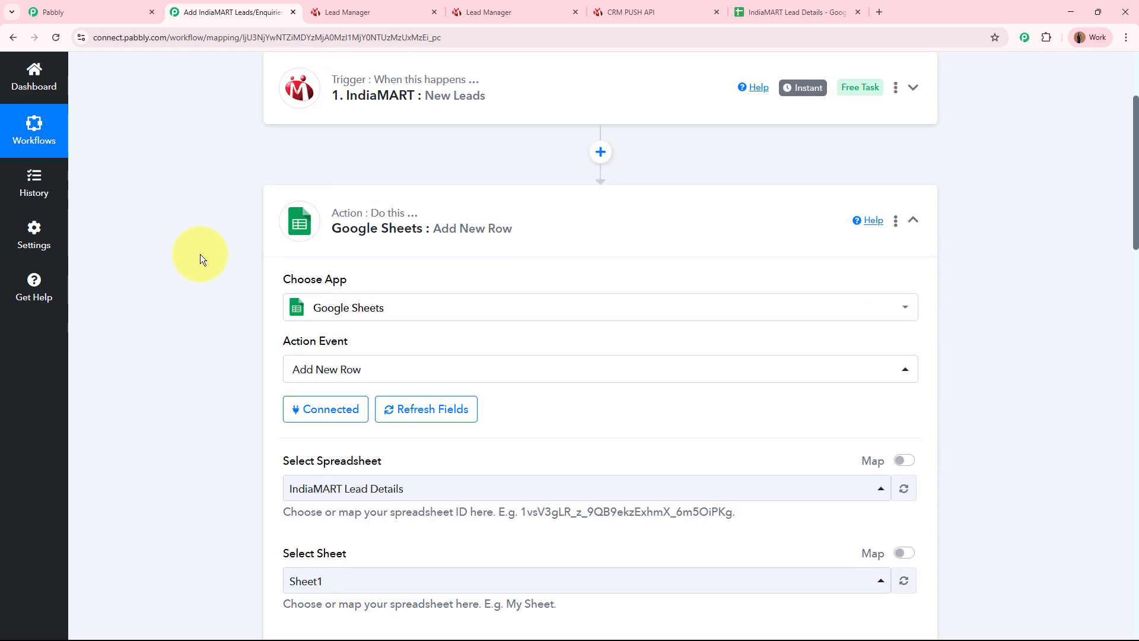
scroll(491, 275, "down", 9)
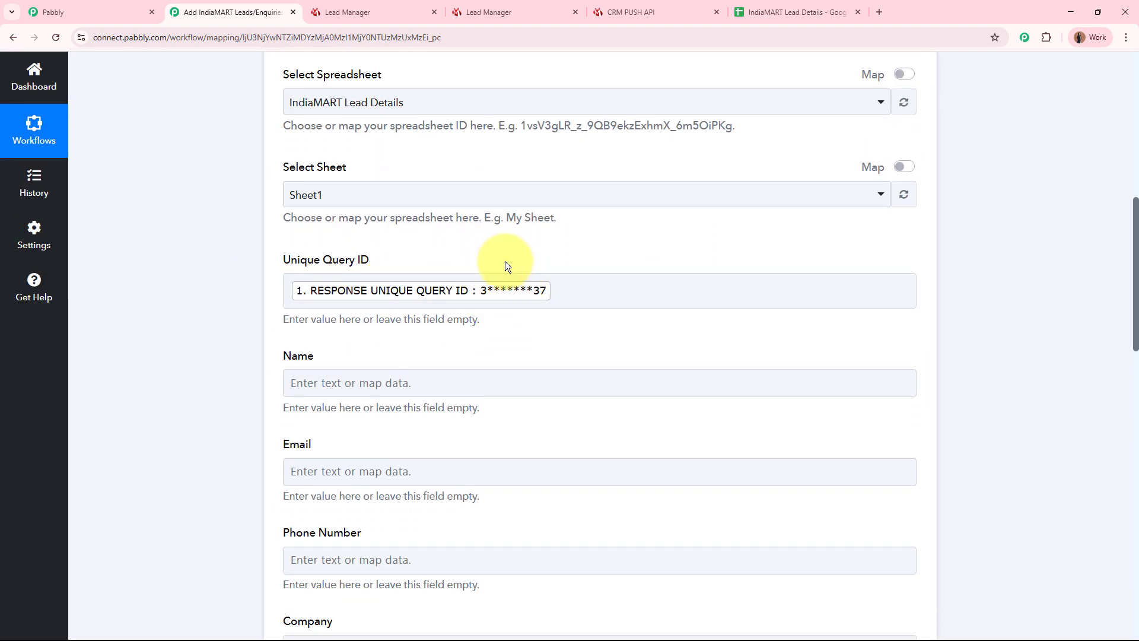
scroll(507, 266, "down", 3)
left_click(386, 223)
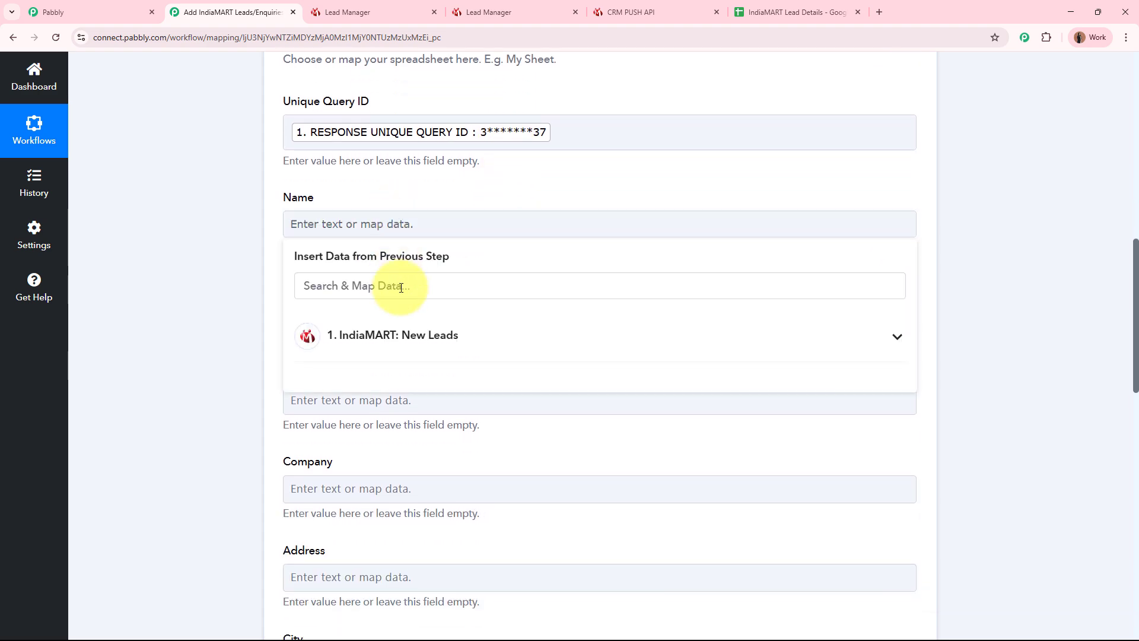
scroll(202, 297, "down", 2)
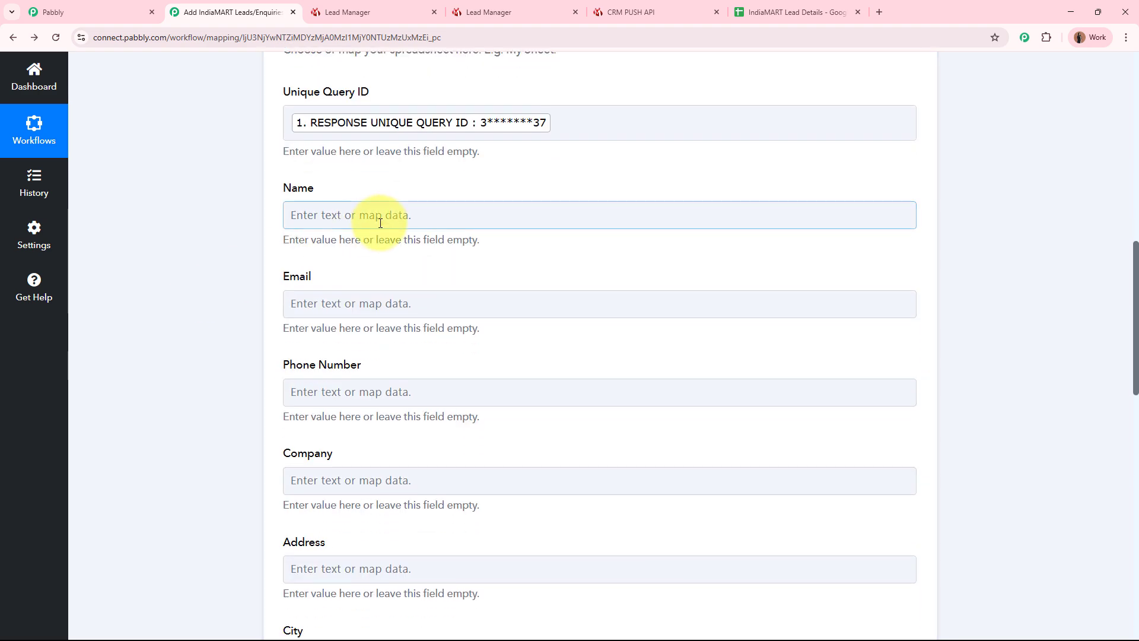
left_click(380, 220)
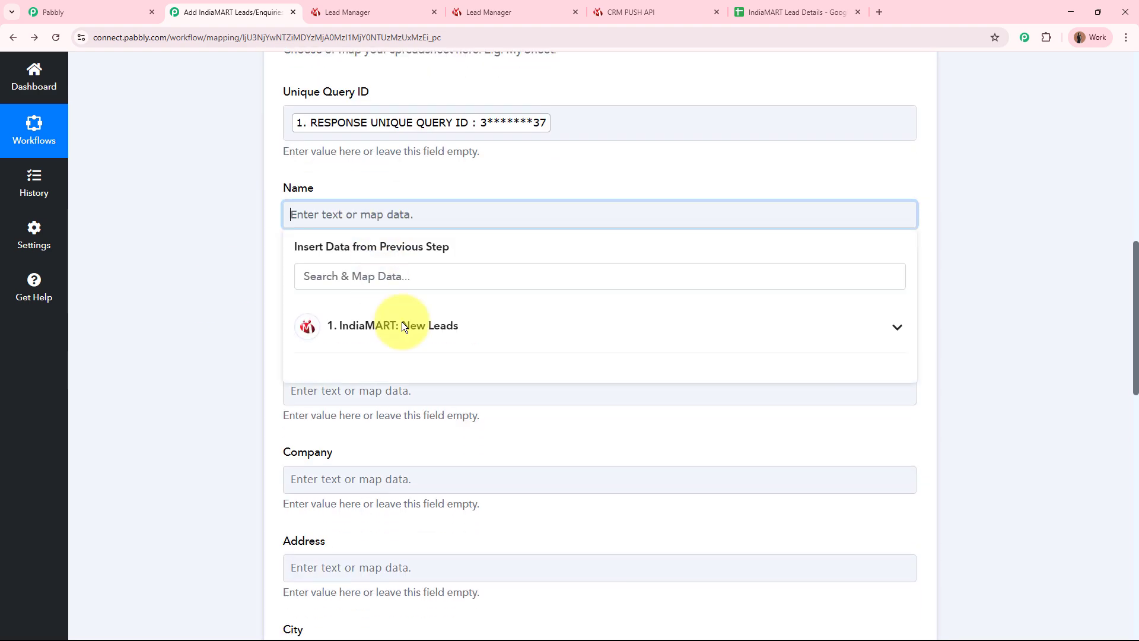
left_click(439, 335)
left_click(404, 570)
left_click(178, 389)
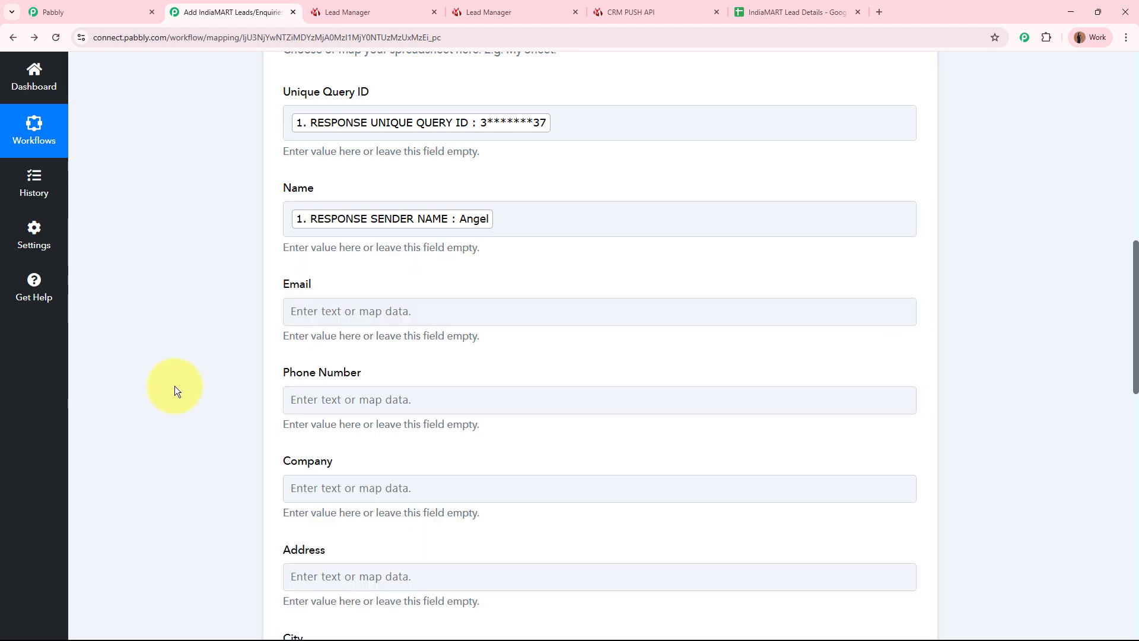
Map the Email field to the IndiaMART trigger's Response Sender Email.
scroll(449, 120, "down", 3)
left_click(437, 151)
left_click(457, 259)
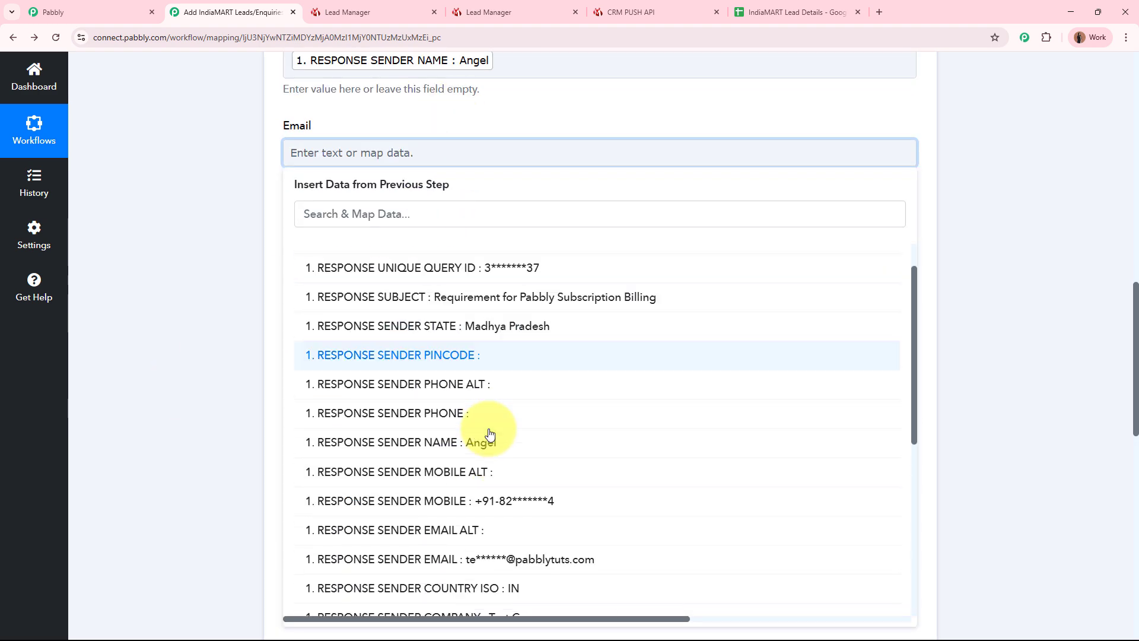
scroll(498, 451, "down", 3)
left_click(513, 469)
left_click(190, 351)
Map the Phone Number field to the IndiaMART trigger's Response Sender Mobile.
left_click(369, 249)
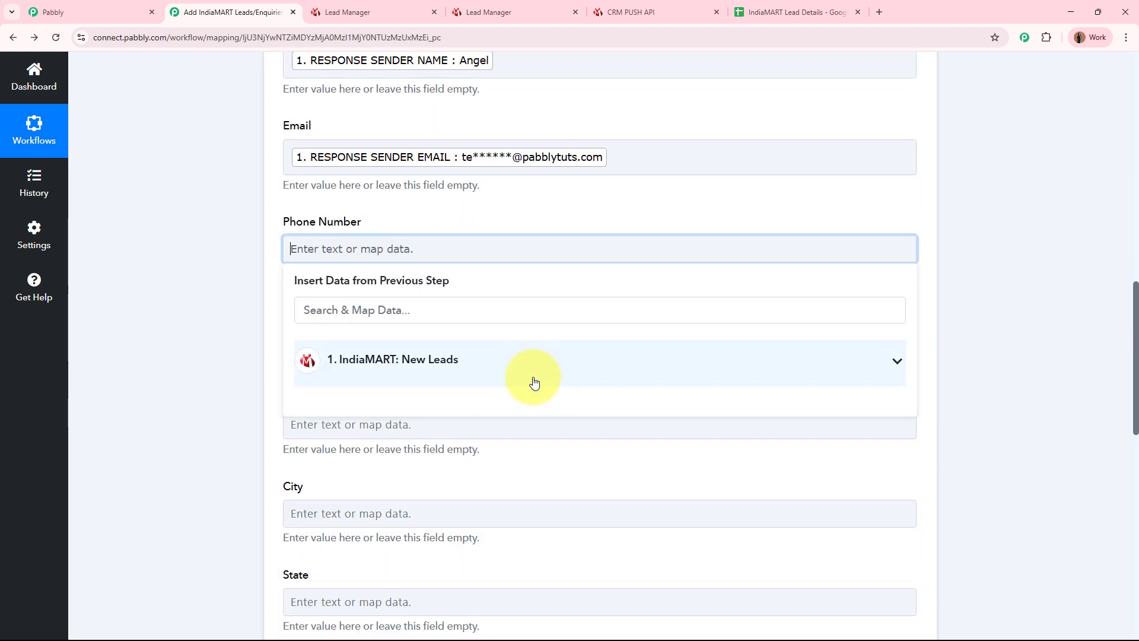
left_click(534, 379)
scroll(509, 475, "down", 3)
left_click(510, 502)
left_click(197, 294)
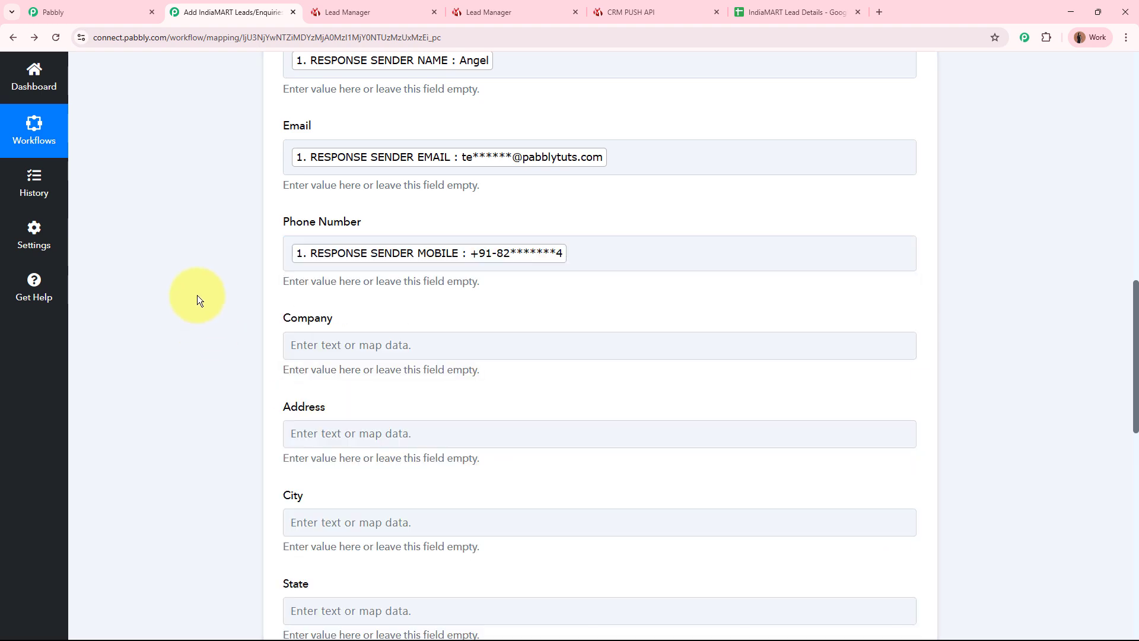
Map the Company field to the IndiaMART trigger's Response Sender Company.
scroll(331, 141, "down", 4)
left_click(432, 106)
left_click(437, 220)
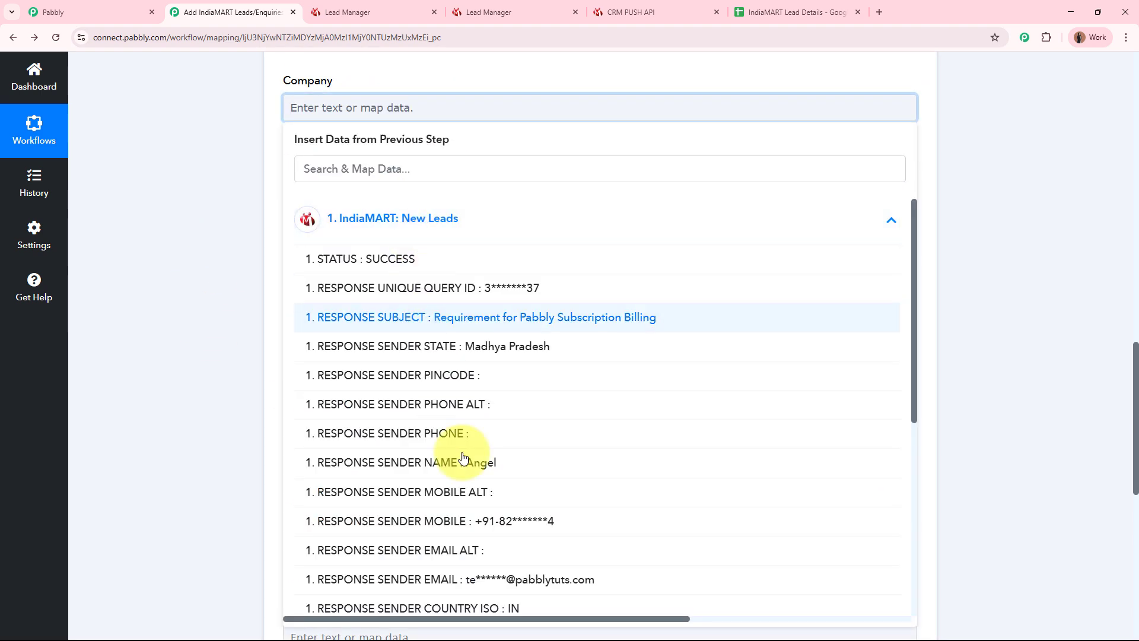
scroll(502, 492, "down", 3)
left_click(516, 399)
left_click(257, 323)
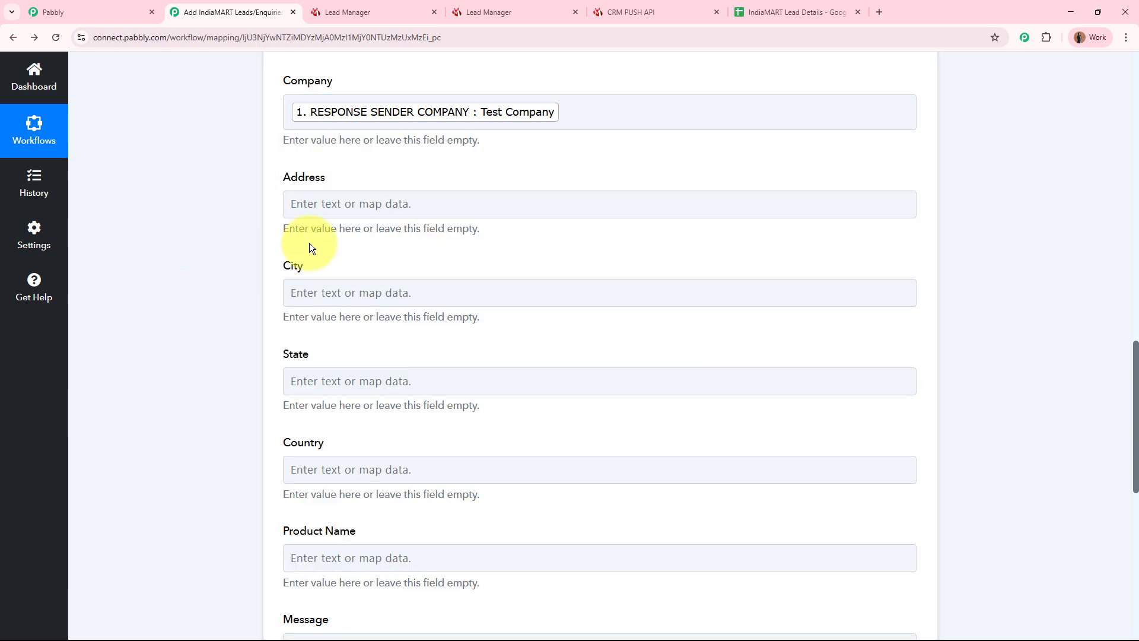
Map the Address field to the IndiaMART trigger's Response Sender Address.
left_click(376, 210)
left_click(382, 315)
scroll(511, 451, "down", 4)
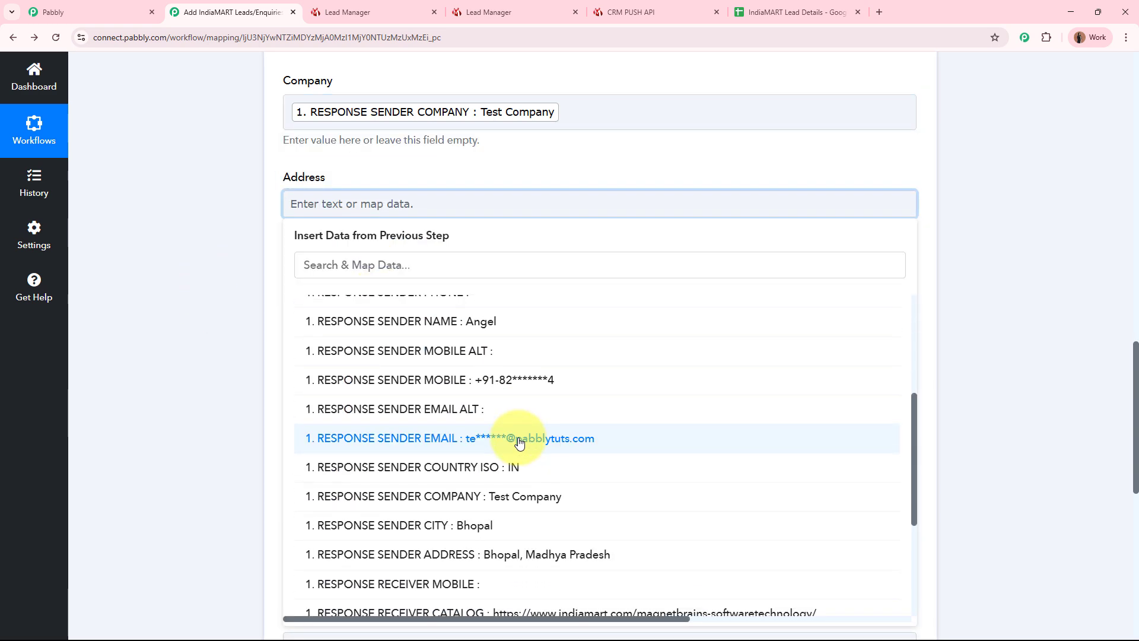
left_click(522, 472)
left_click(224, 318)
Map the City field to the IndiaMART trigger's Response Sender City.
scroll(246, 247, "down", 3)
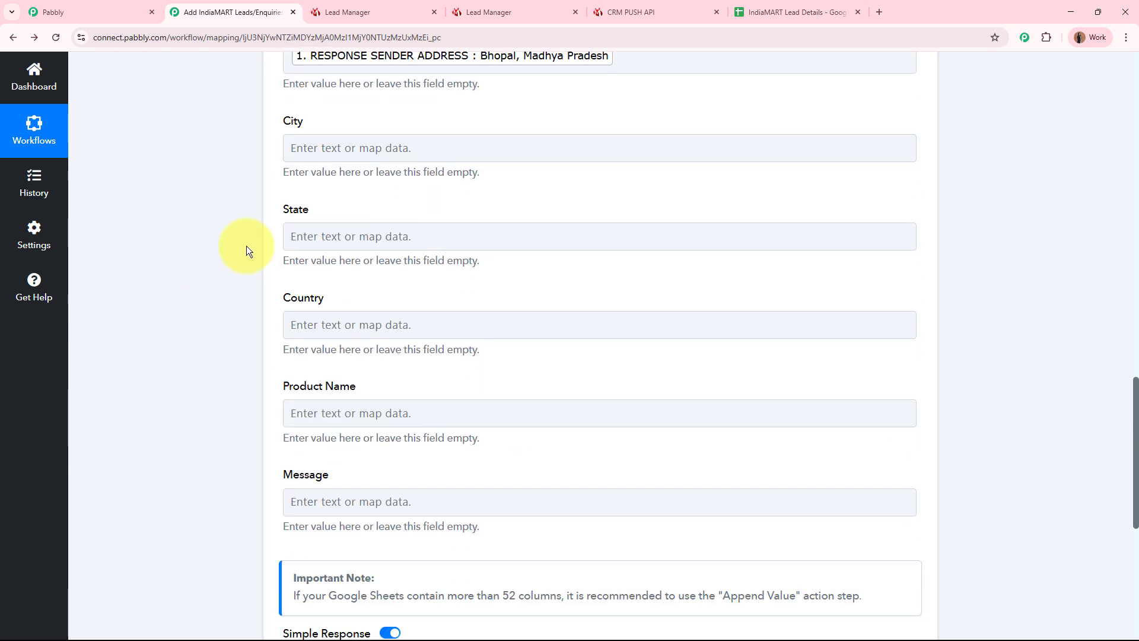
left_click(334, 142)
left_click(425, 260)
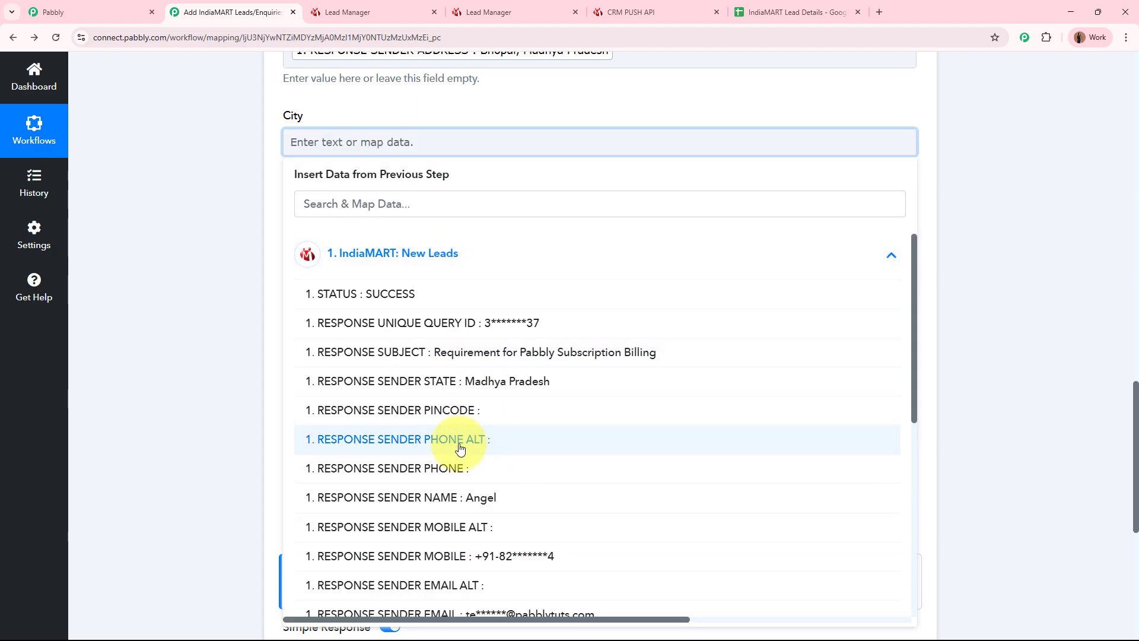
scroll(461, 449, "down", 5)
left_click(445, 386)
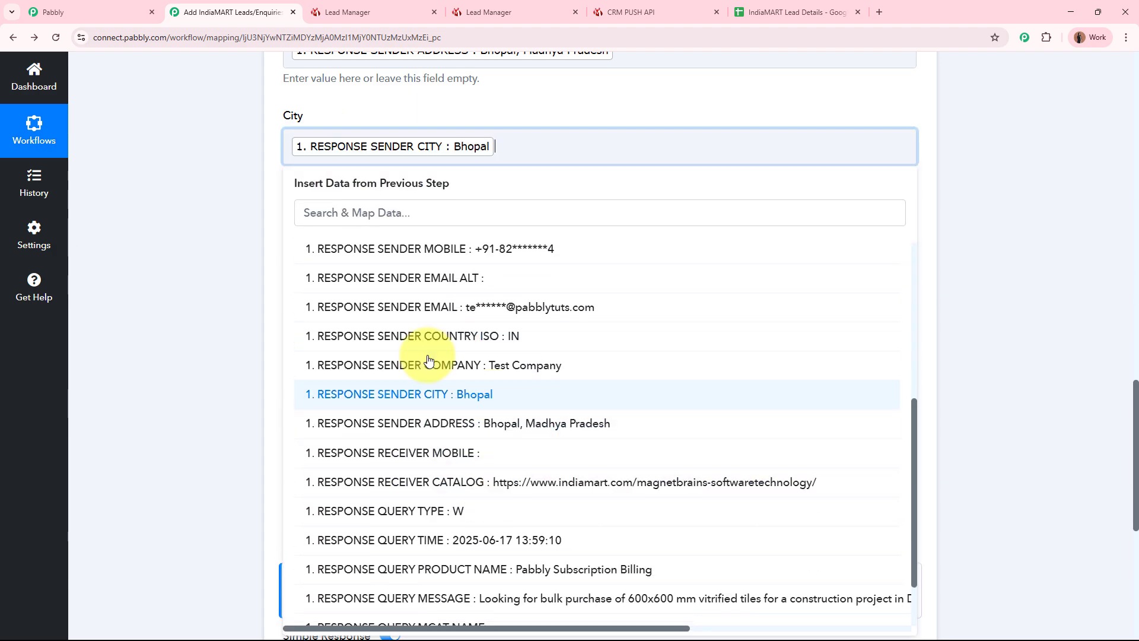
left_click(216, 262)
Map the State field to the IndiaMART trigger's Response Sender State.
left_click(356, 240)
left_click(437, 226)
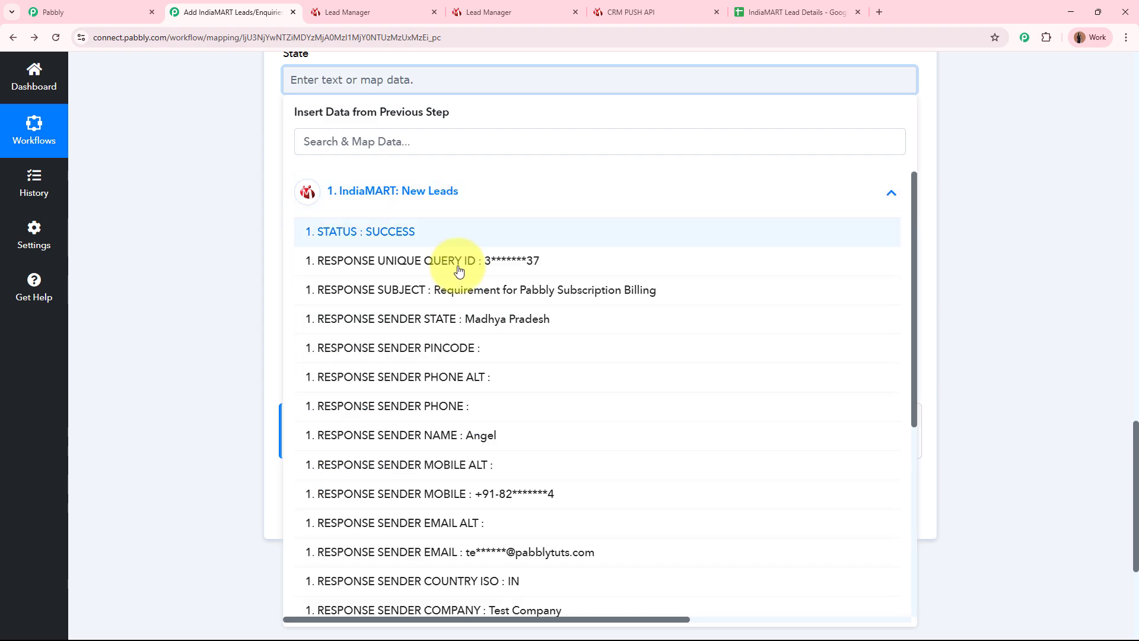
left_click(309, 318)
Map the Country field to the IndiaMART trigger's Response Sender Country ISO.
left_click(300, 176)
left_click(416, 287)
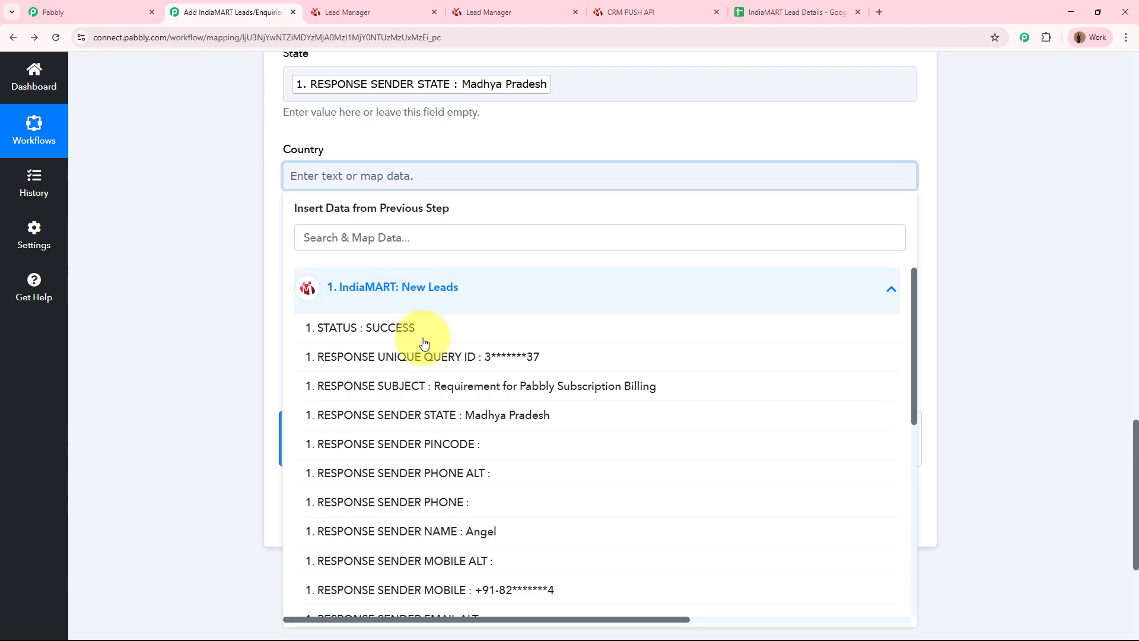
scroll(592, 460, "down", 2)
left_click(521, 521)
left_click(173, 315)
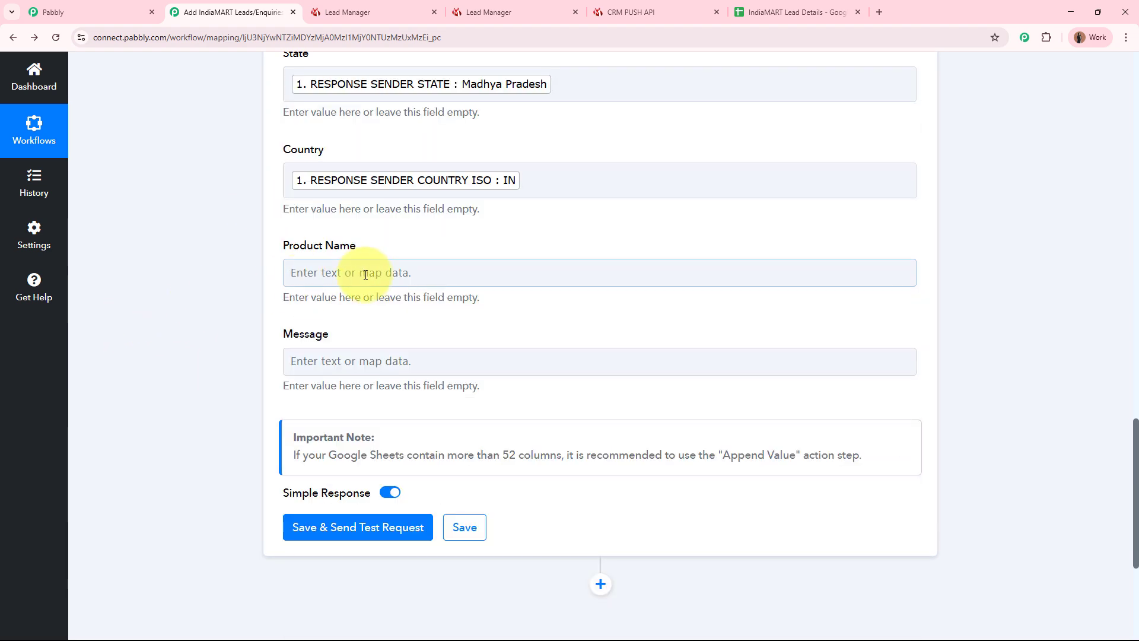
Map the Product Name field to the IndiaMART trigger's Response Query Product Name.
left_click(366, 274)
left_click(432, 392)
scroll(652, 474, "down", 3)
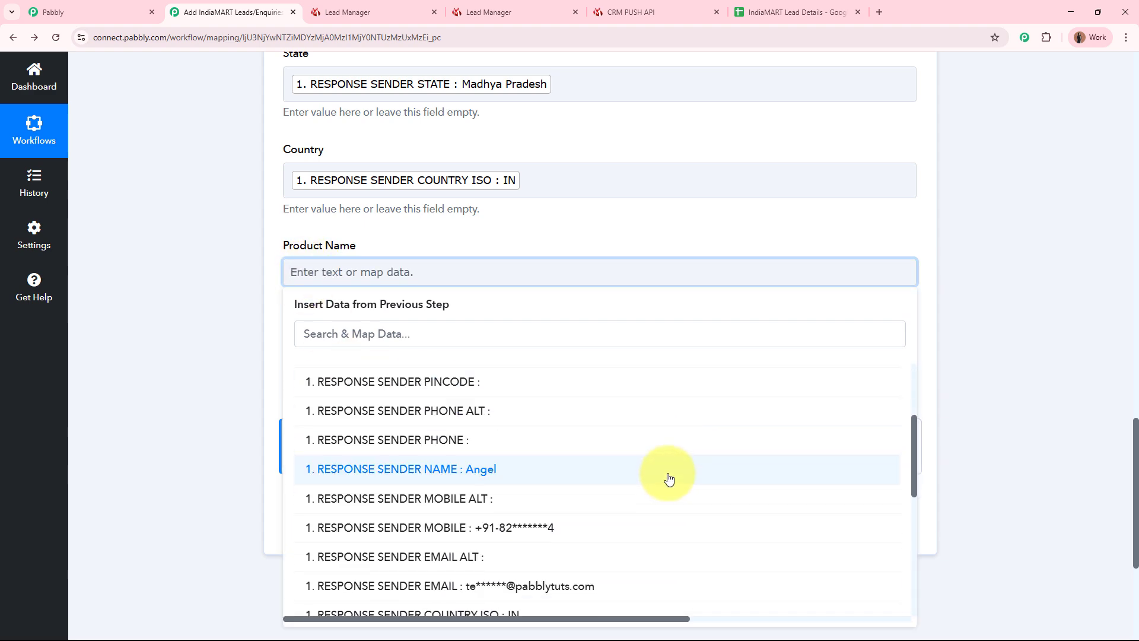
scroll(667, 481, "down", 5)
left_click(509, 494)
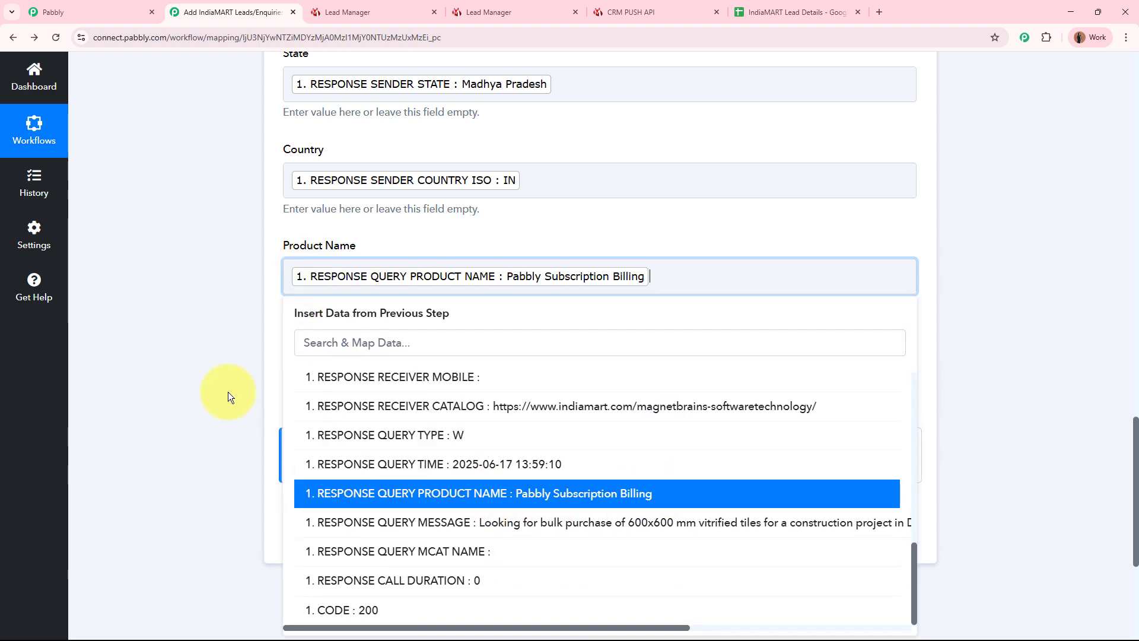
left_click(229, 396)
Map the Message field to the IndiaMART trigger's Response Query Message.
left_click(291, 365)
scroll(457, 351, "down", 3)
left_click(457, 341)
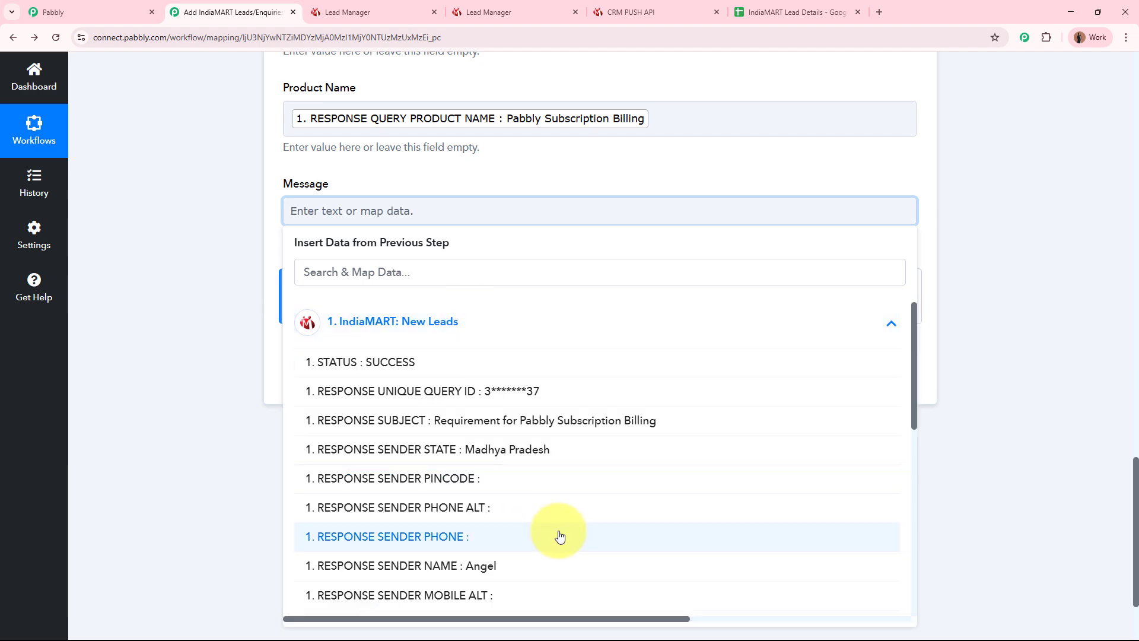
scroll(569, 531, "down", 7)
left_click(592, 502)
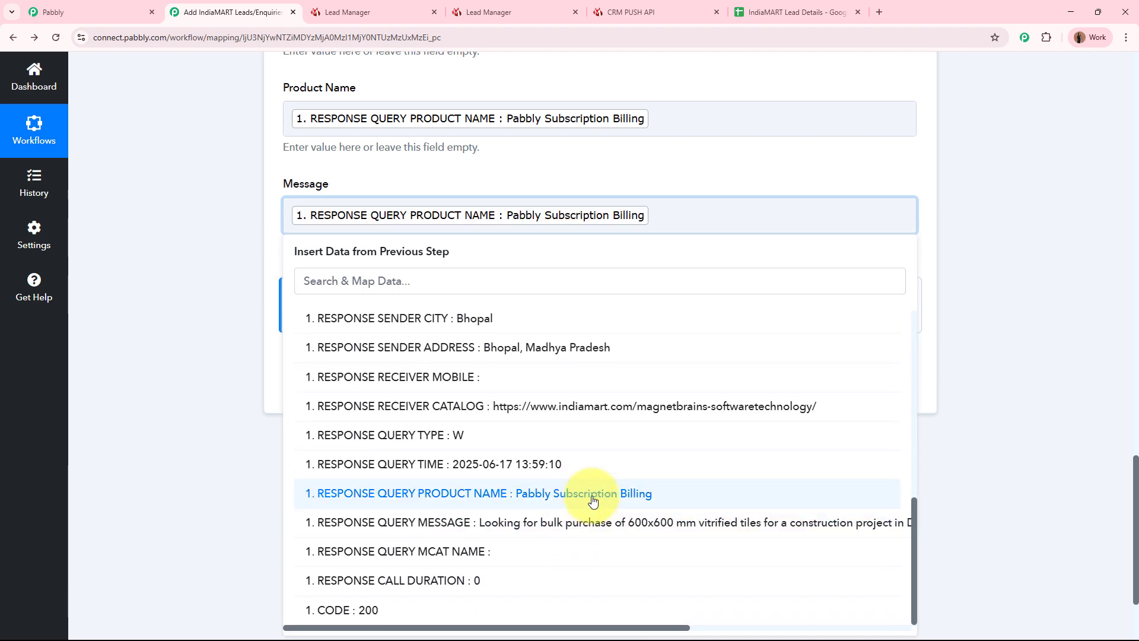
key("BackSpace")
left_click(522, 522)
left_click(183, 332)
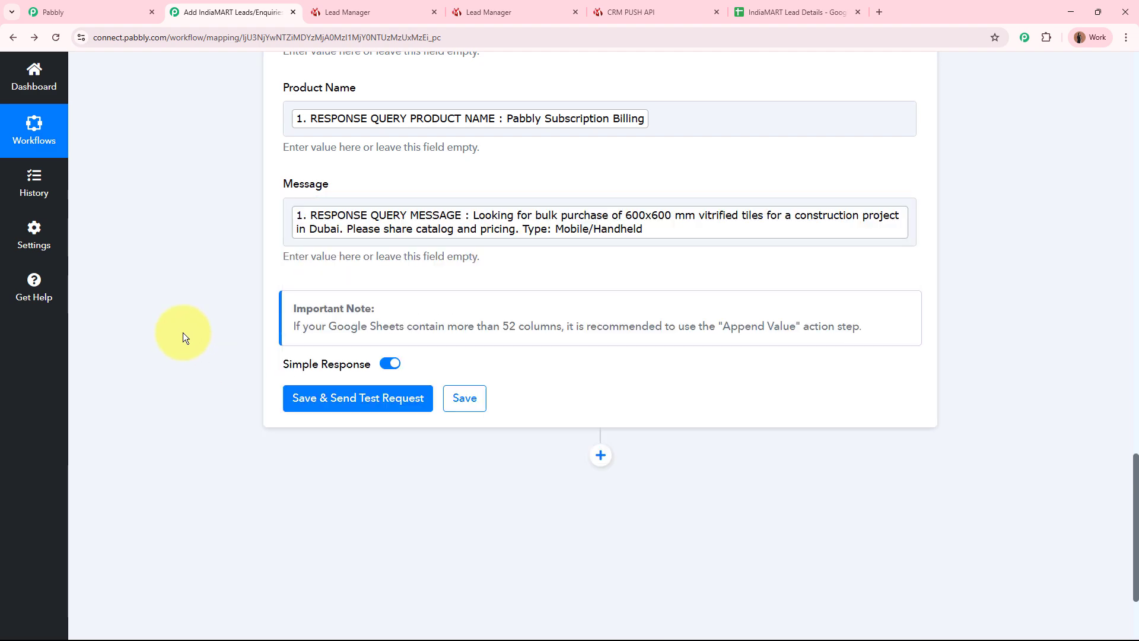
Review the mapped columns, then save the Google Sheets Add New Row action and send a test request.
scroll(182, 333, "up", 5)
scroll(183, 332, "up", 8)
scroll(184, 336, "down", 7)
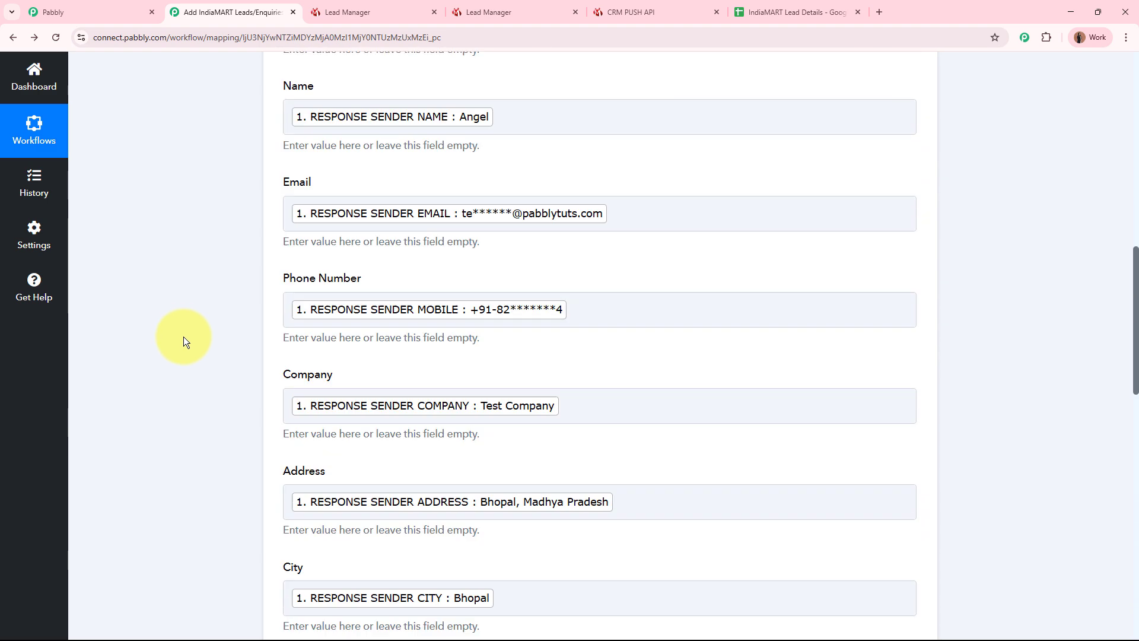
scroll(184, 341, "down", 6)
left_click(325, 397)
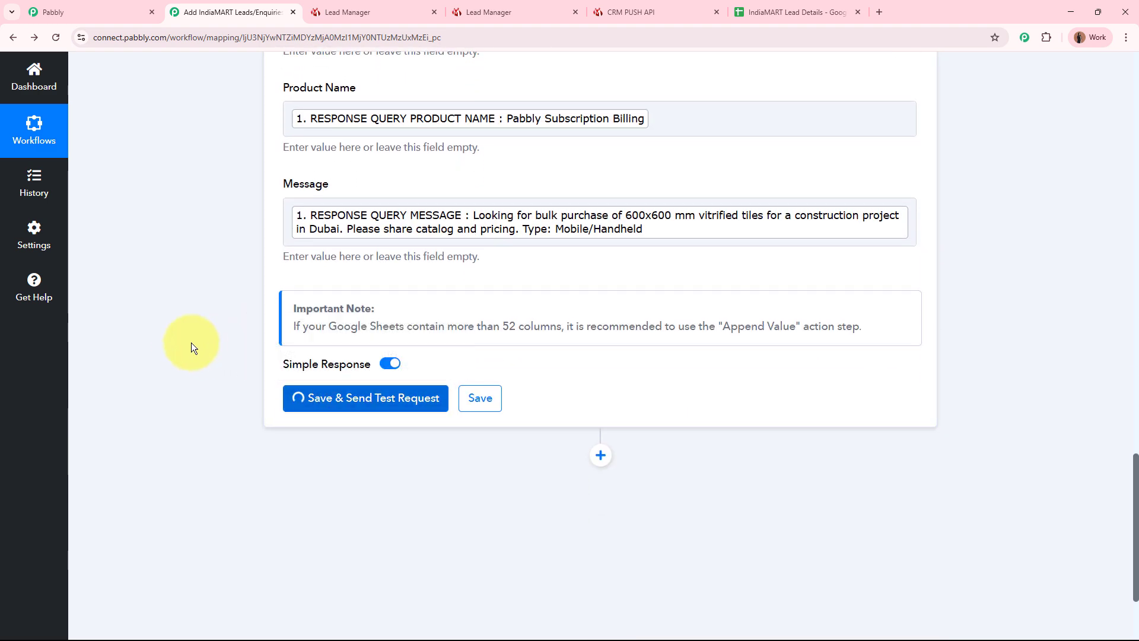
scroll(191, 343, "down", 3)
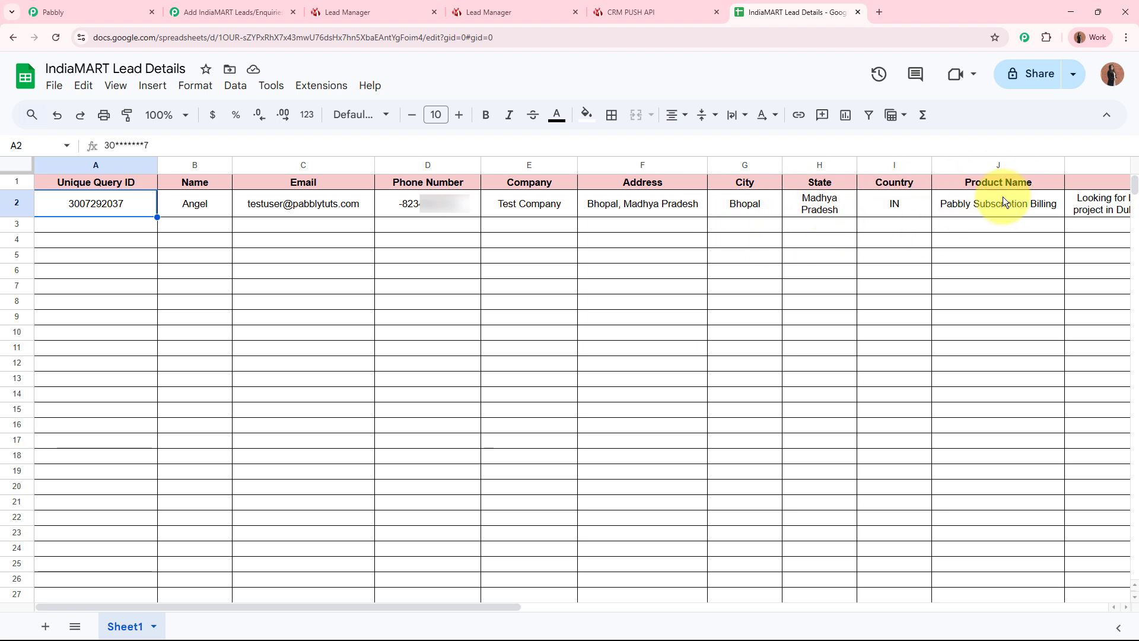
Check the Product Name and Message entries of the test lead in row 2 of the IndiaMART Lead Details spreadsheet.
scroll(995, 198, "right", 5)
left_click(707, 212)
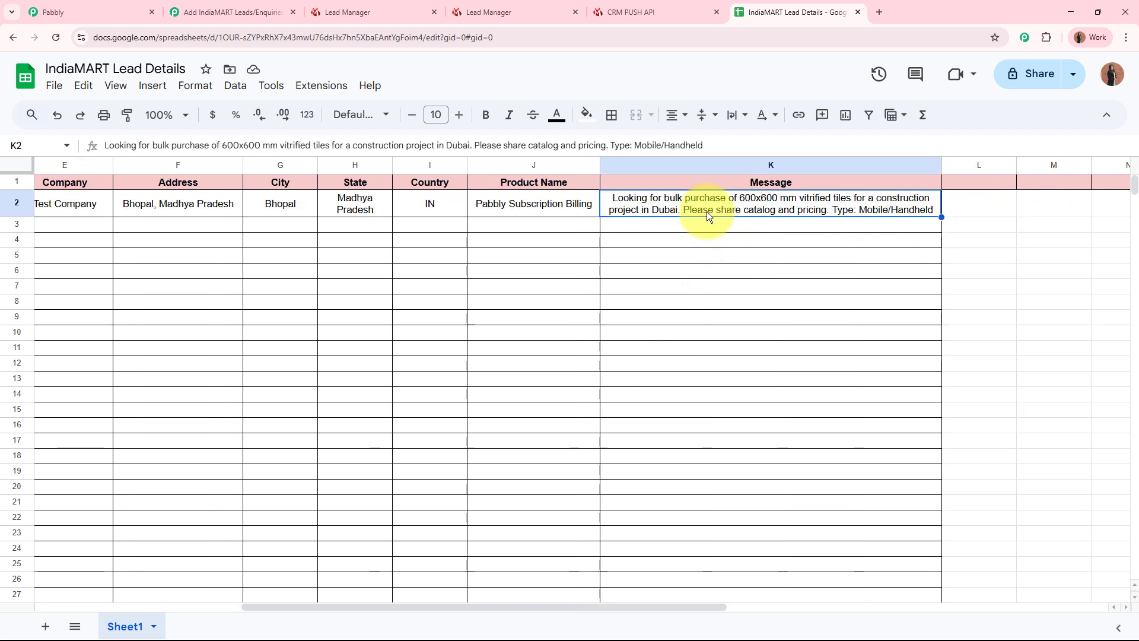
left_click(674, 261)
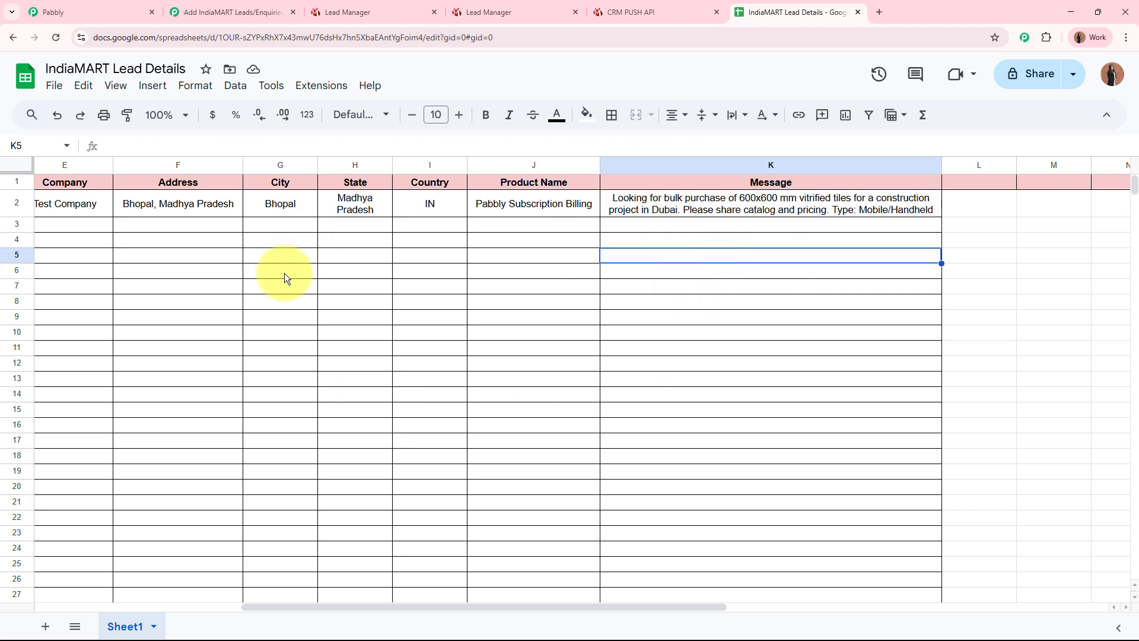
Switch back to the Pabbly Connect workflow and collapse the Google Sheets Add New Row action.
left_click(241, 11)
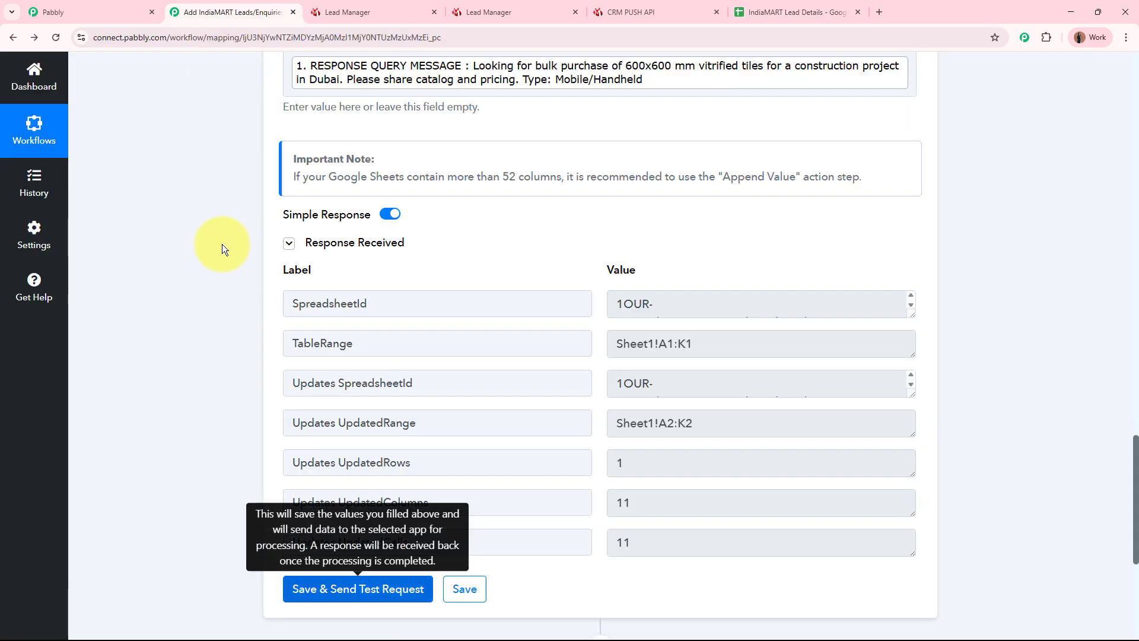
scroll(221, 232, "up", 5)
scroll(219, 216, "up", 20)
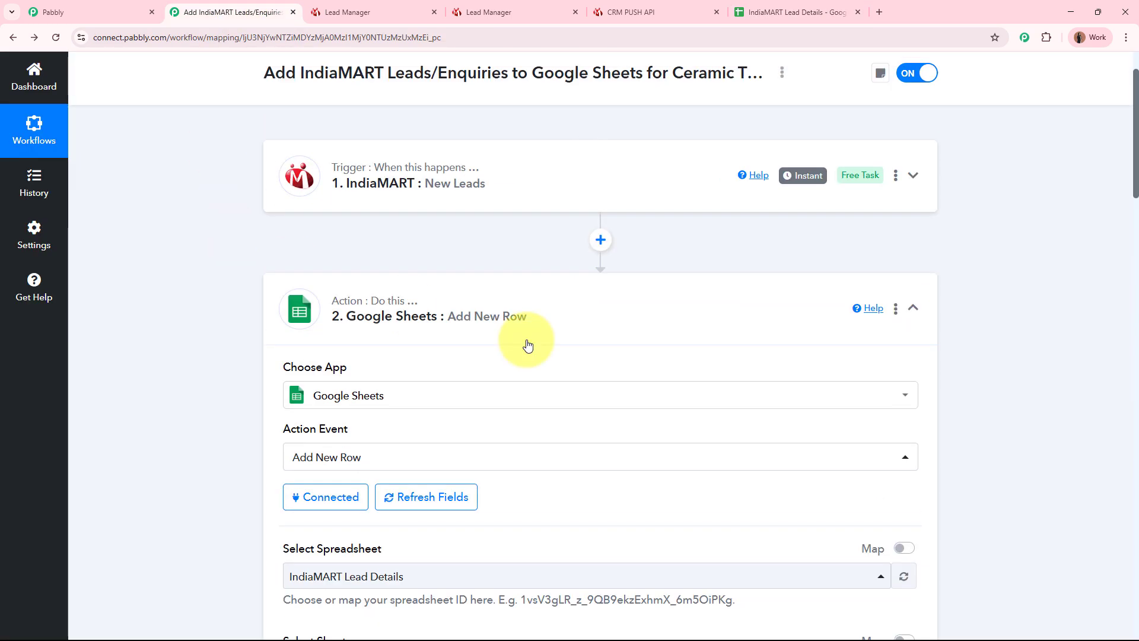
left_click(646, 326)
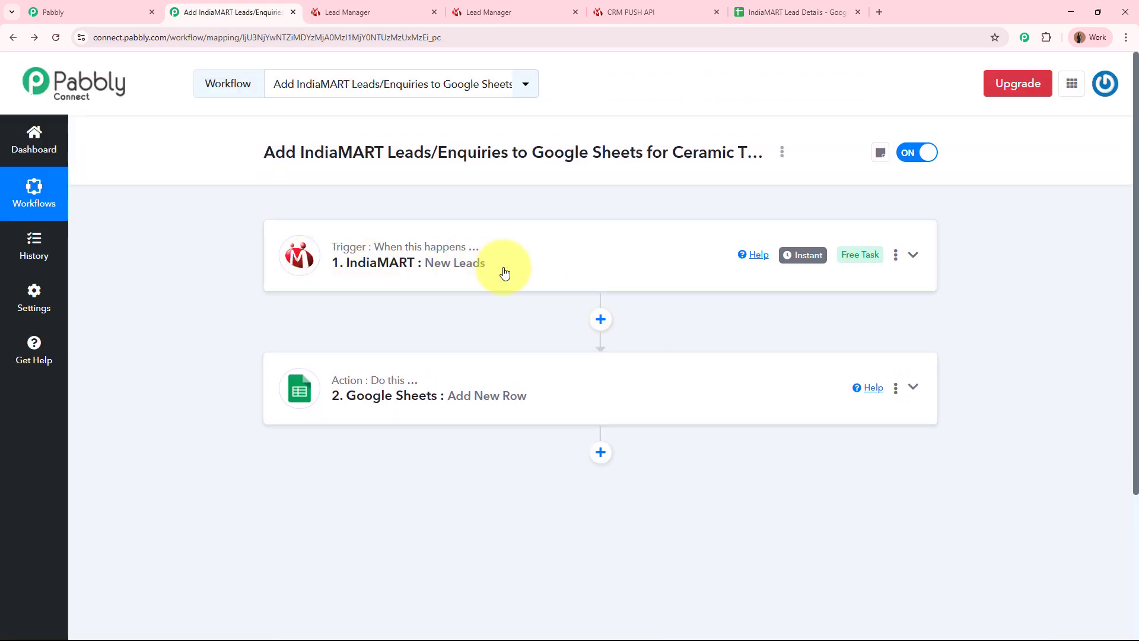